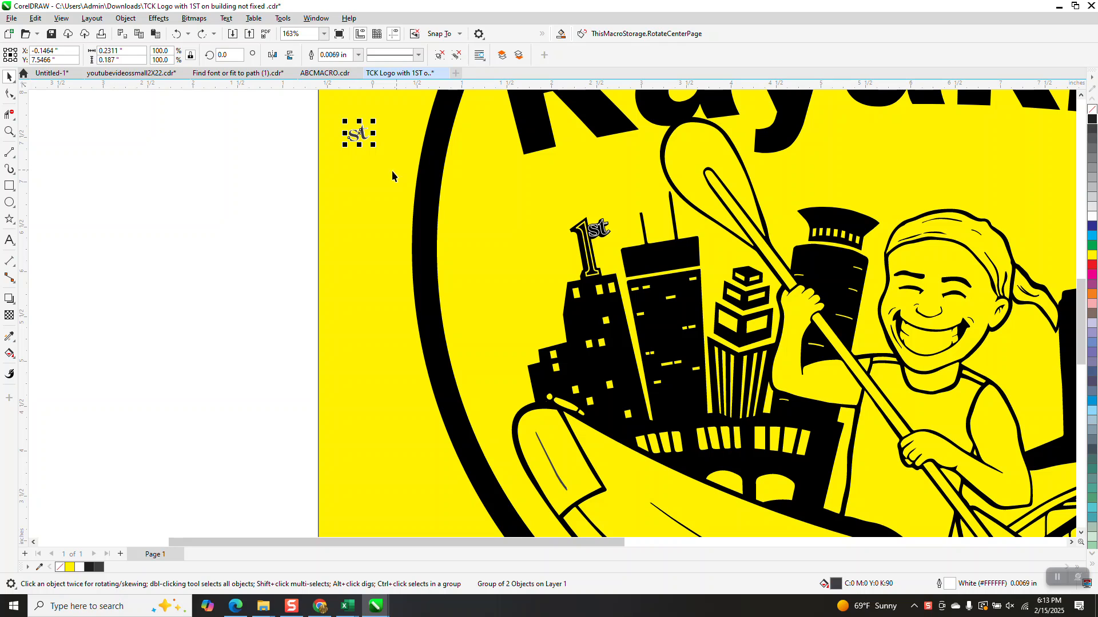
# Lock the yellow background rectangle behind the logo and leave it deselected
pyautogui.click(393, 170)
pyautogui.scroll(-1, 320, 324)
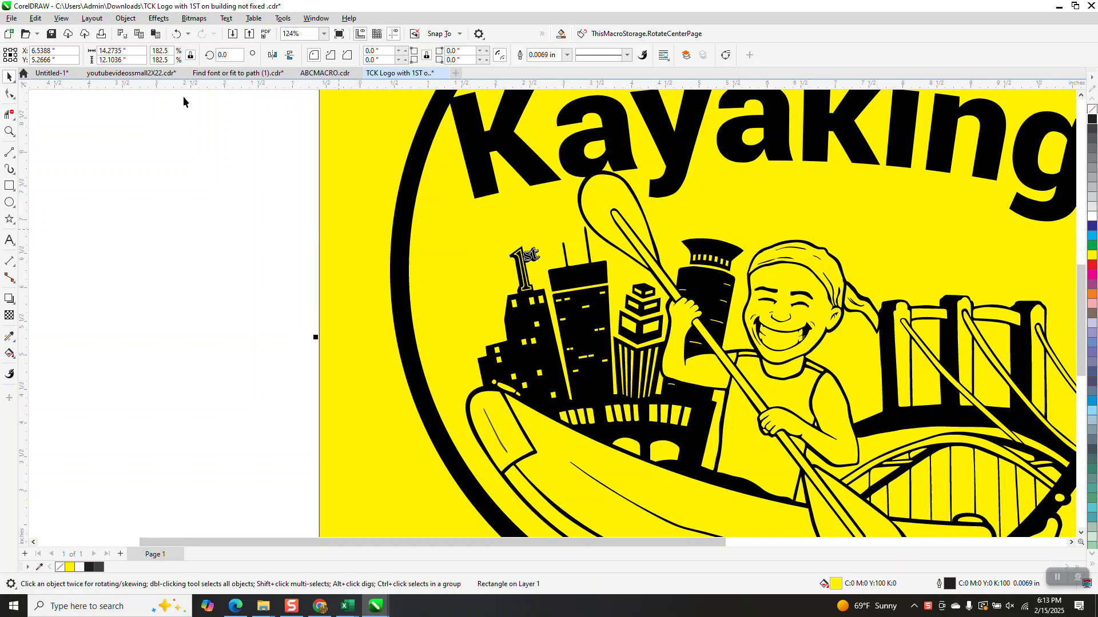
pyautogui.click(126, 19)
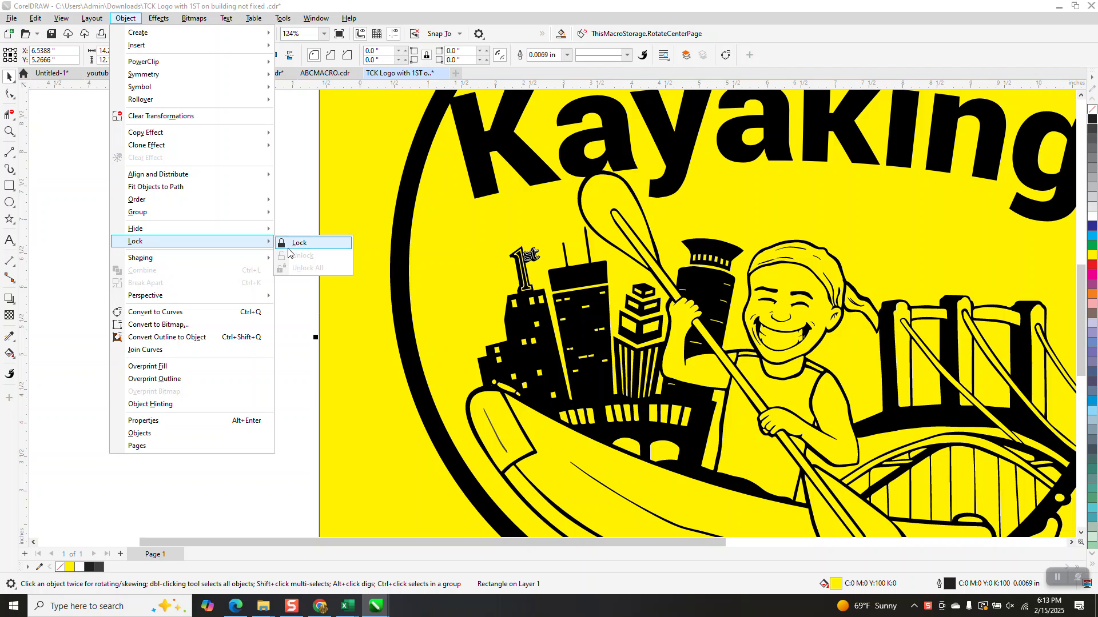
pyautogui.click(291, 244)
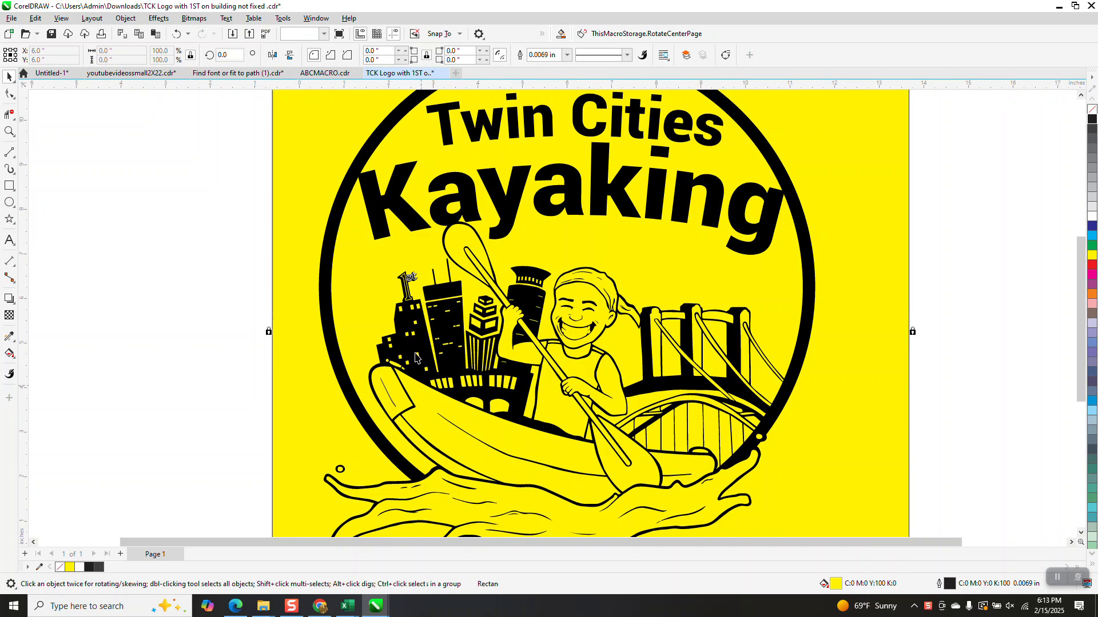
pyautogui.click(213, 300)
# Remove the fill from the main kayak and skyline artwork and give it a black outline
pyautogui.click(417, 323)
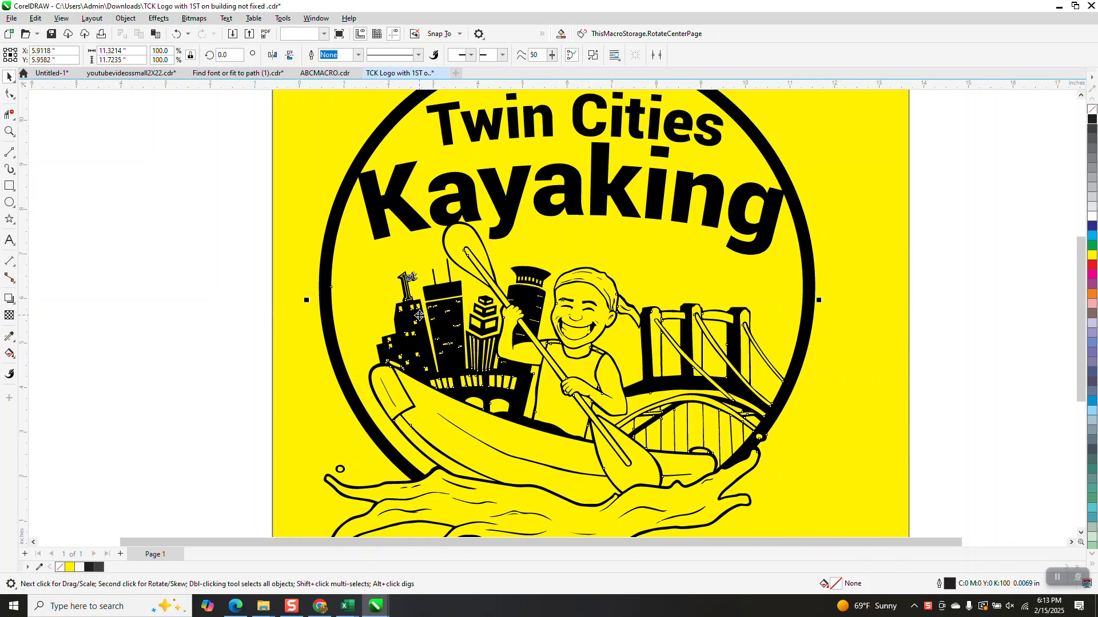
pyautogui.click(1092, 109)
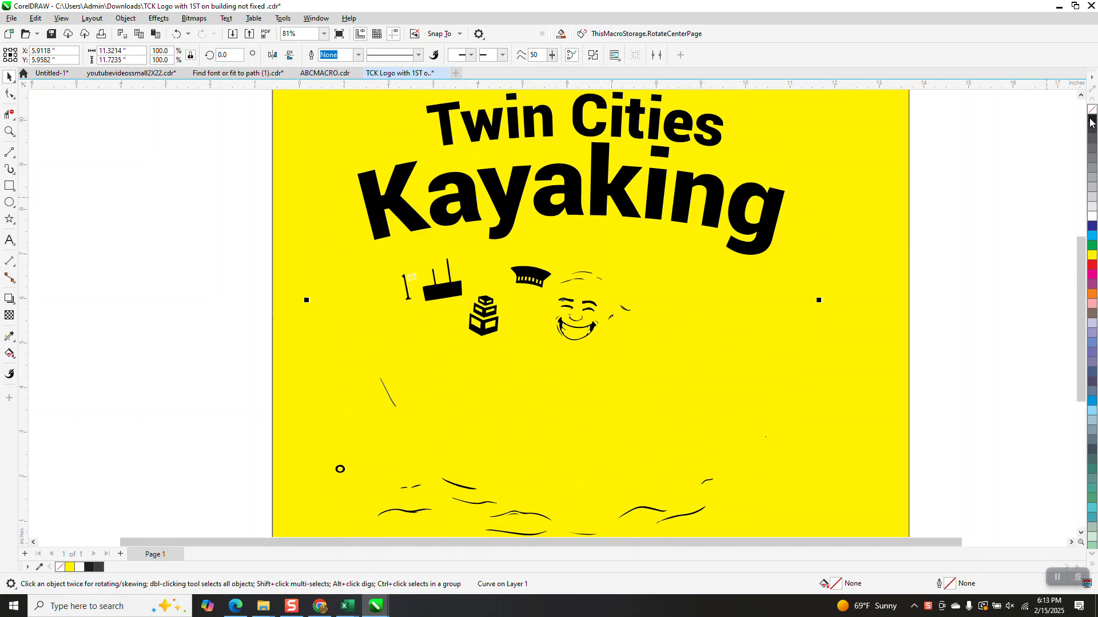
pyautogui.rightClick(1092, 119)
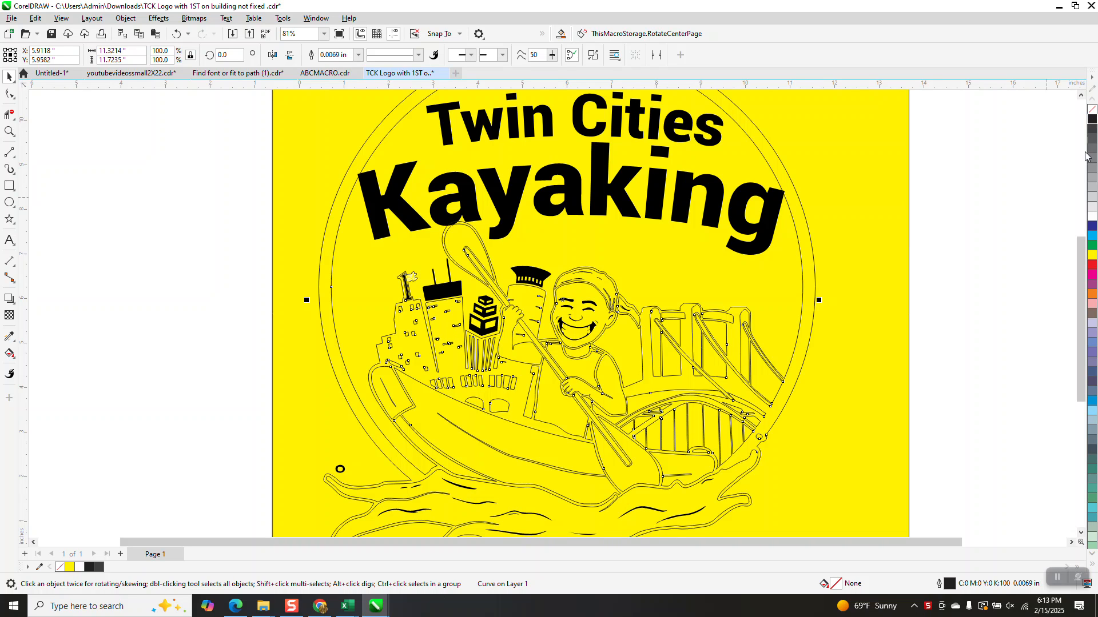
# Break the outlined kayak and skyline curve apart into separate objects, and deselect them
pyautogui.click(9, 131)
pyautogui.moveTo(399, 268); pyautogui.dragTo(423, 295)
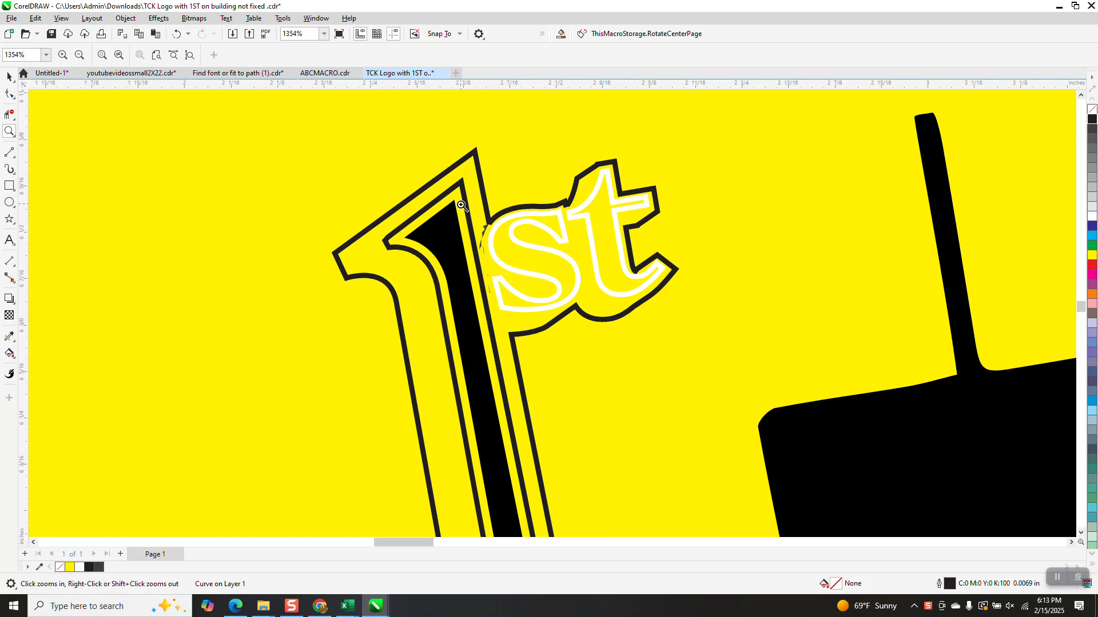
pyautogui.moveTo(462, 206); pyautogui.dragTo(512, 271)
pyautogui.scroll(-1, 512, 272)
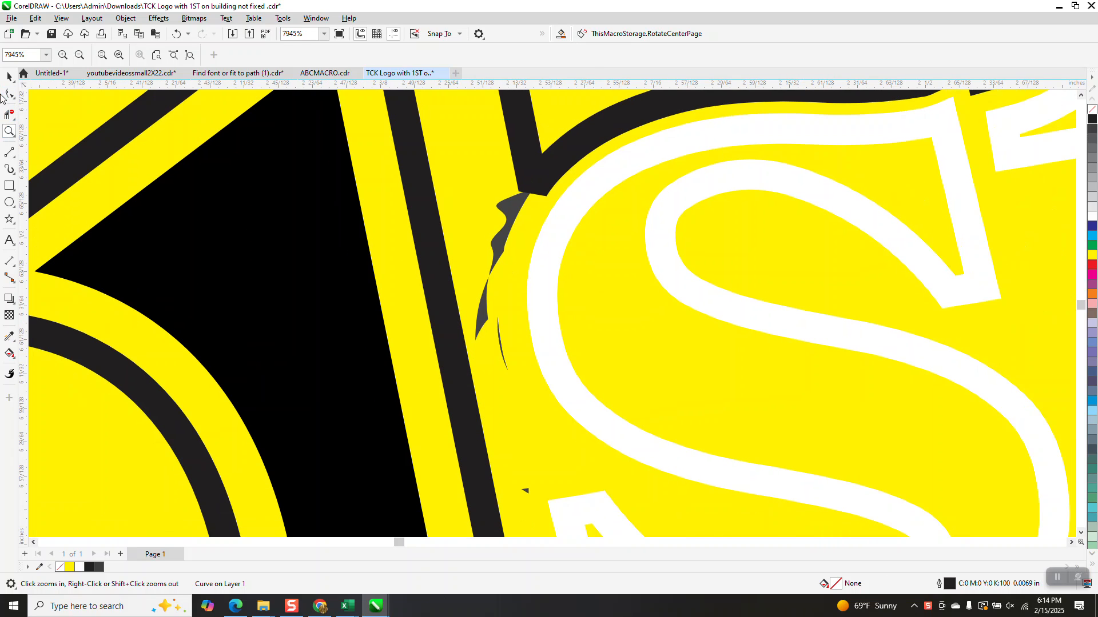
pyautogui.click(10, 76)
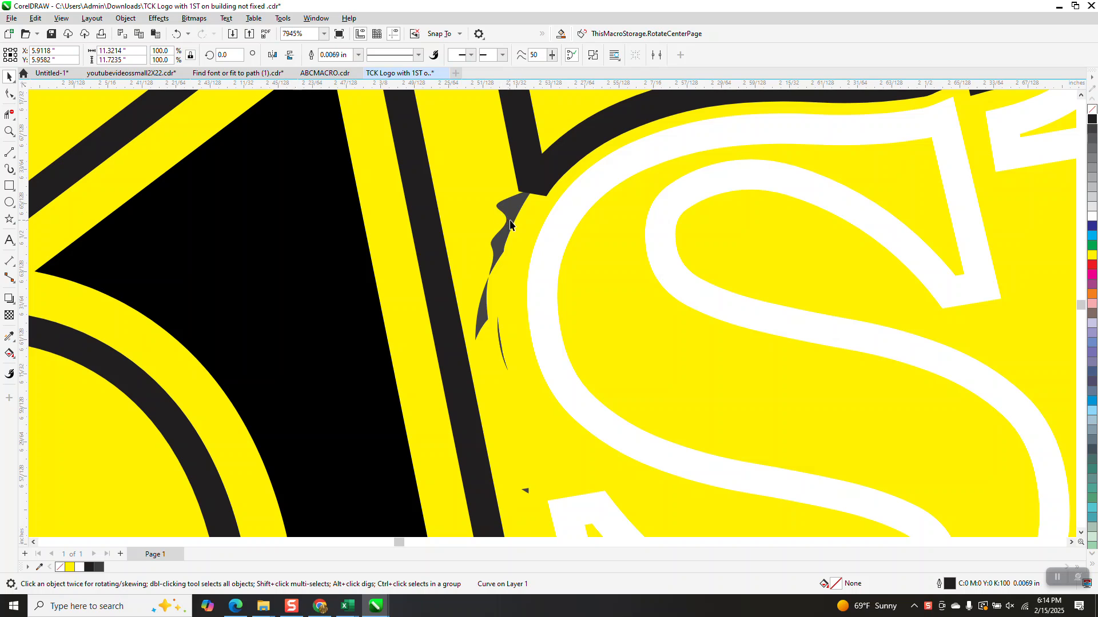
pyautogui.click(125, 17)
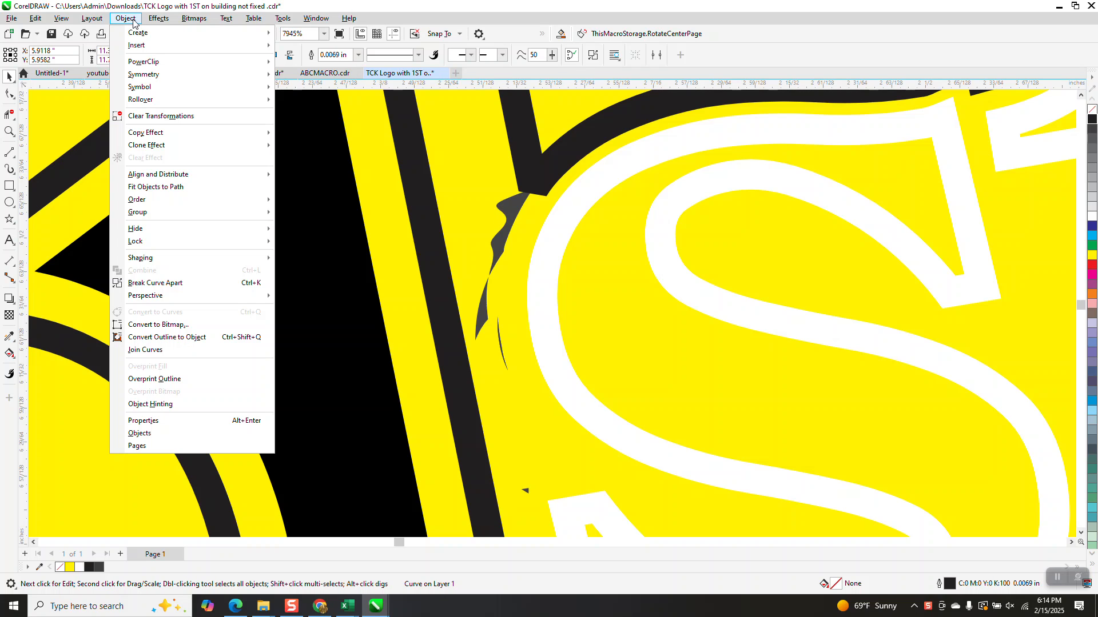
pyautogui.click(192, 283)
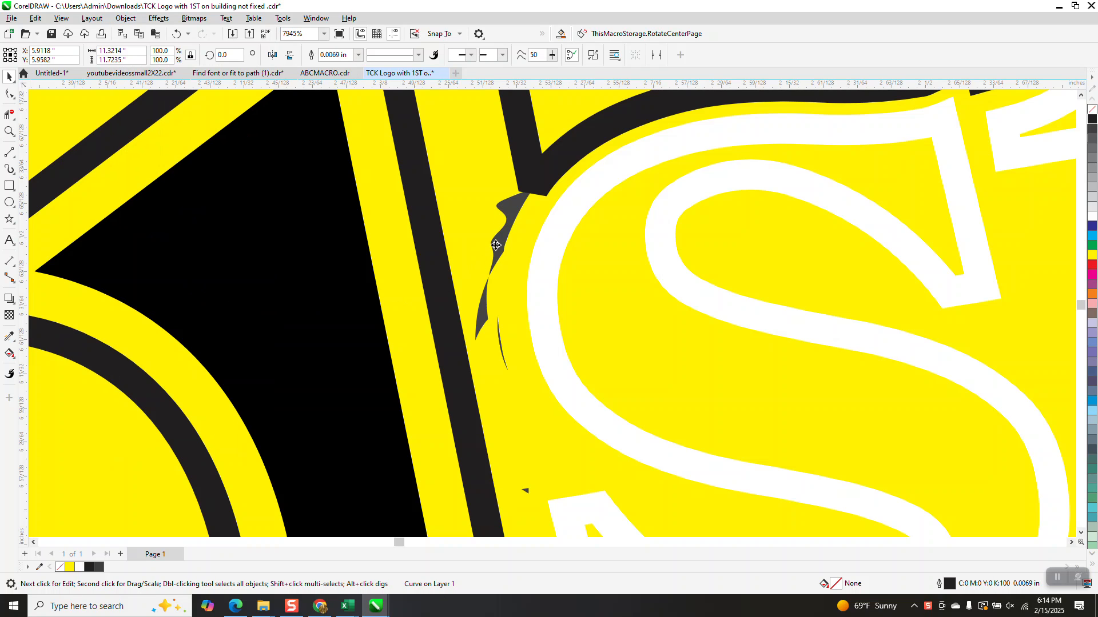
pyautogui.scroll(-2, 206, 306)
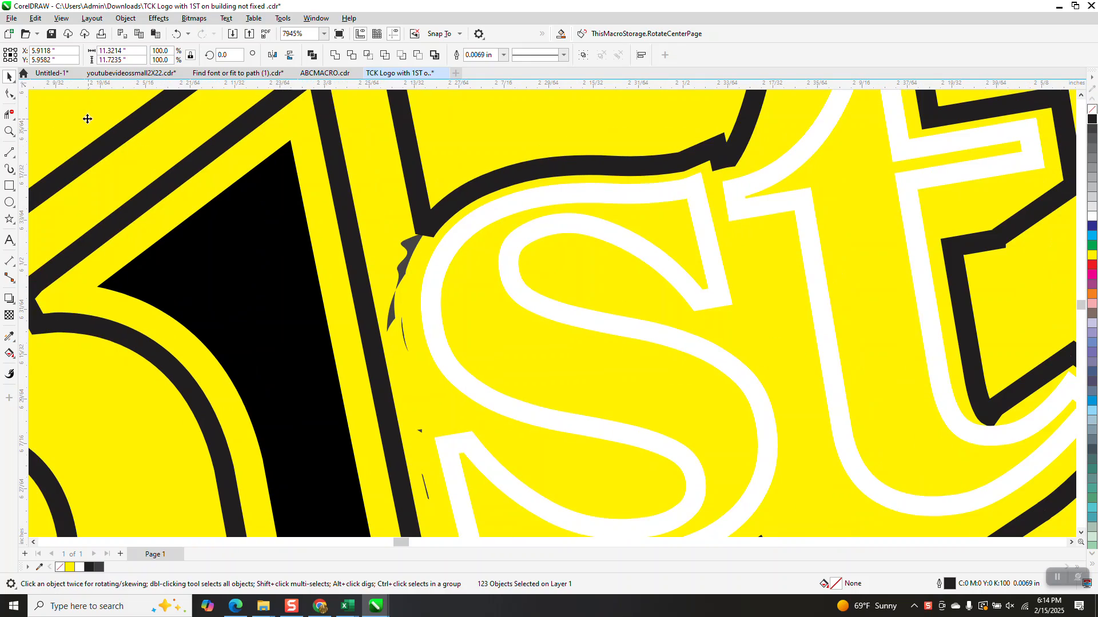
pyautogui.scroll(-14, 367, 353)
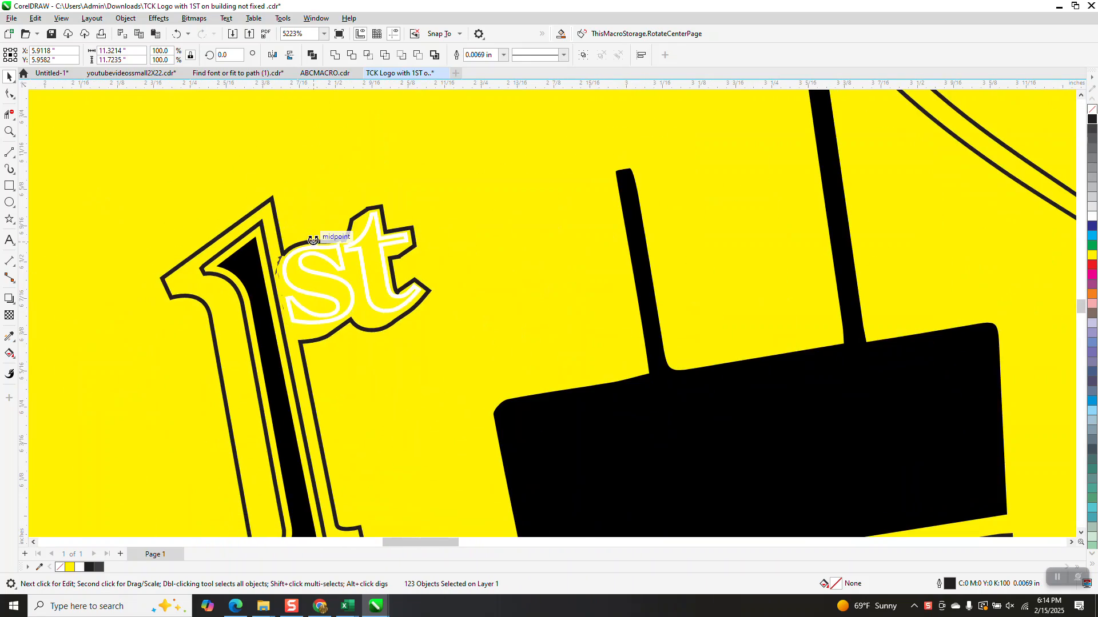
pyautogui.scroll(-7, 329, 248)
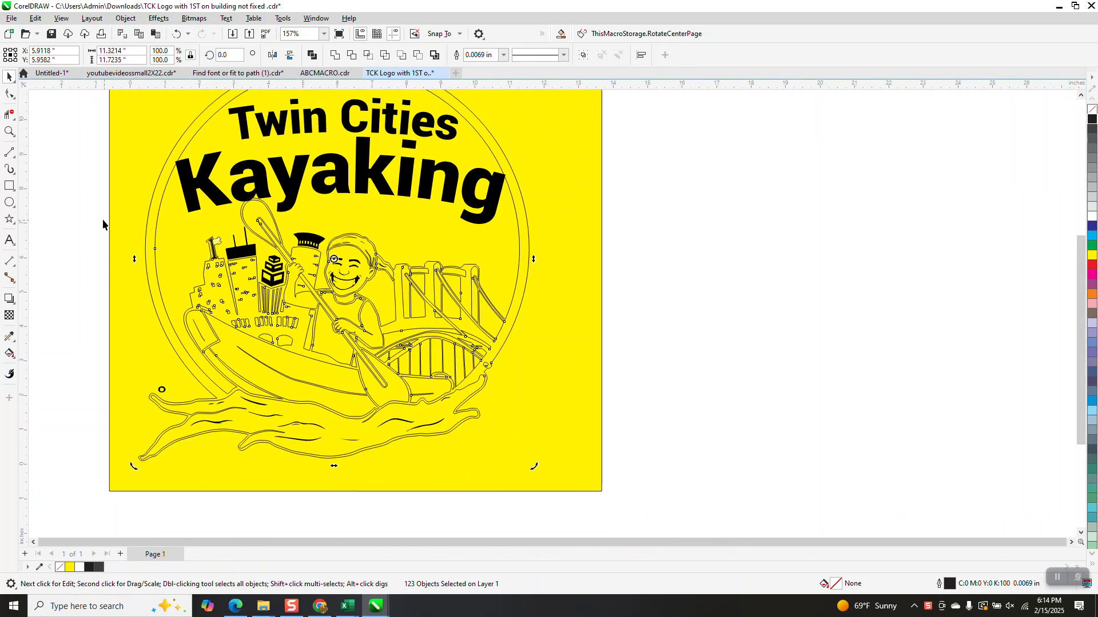
pyautogui.click(90, 211)
# Delete the larger dark grey stray slivers between the 1 and the s of the 1st lettering
pyautogui.click(9, 131)
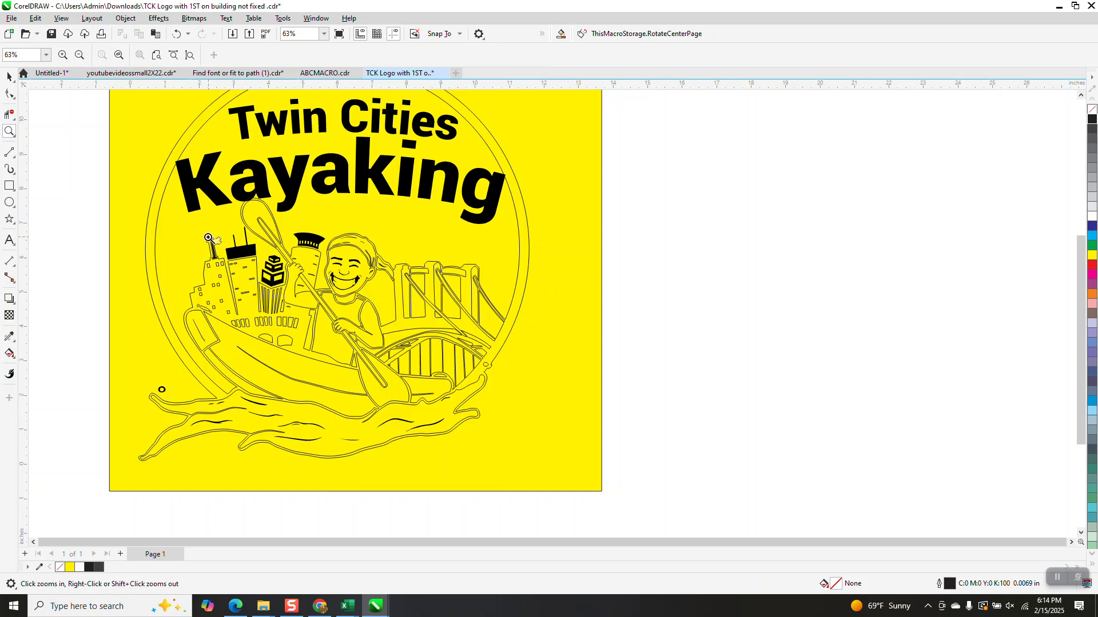
pyautogui.moveTo(214, 244); pyautogui.dragTo(274, 275)
pyautogui.moveTo(298, 158); pyautogui.dragTo(397, 230)
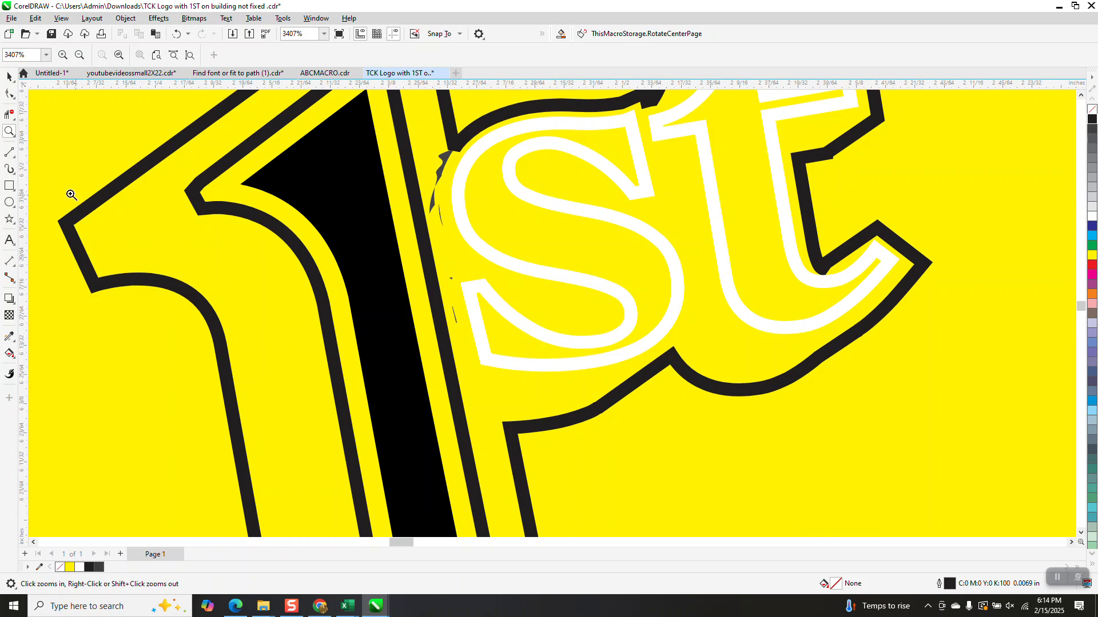
pyautogui.click(9, 93)
pyautogui.click(445, 161)
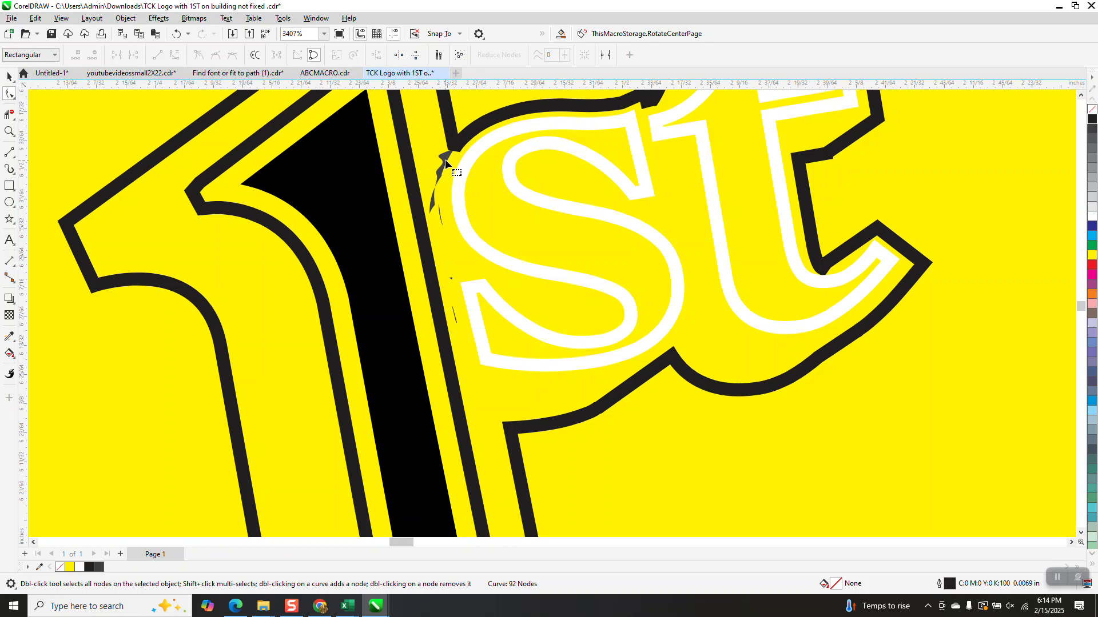
pyautogui.click(441, 173)
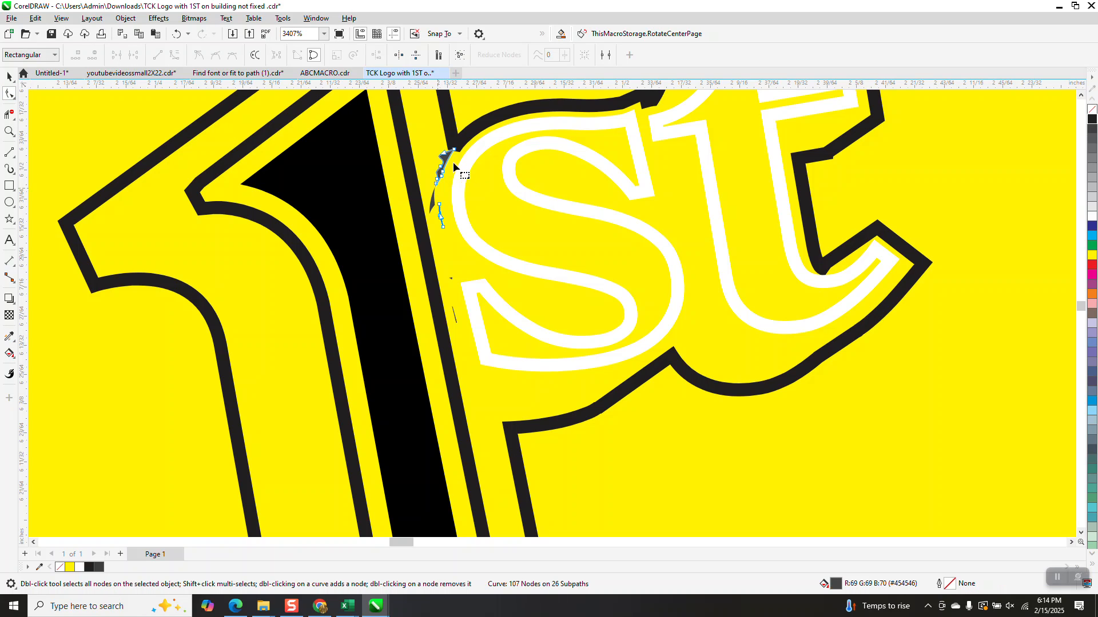
pyautogui.moveTo(467, 145); pyautogui.dragTo(430, 219)
pyautogui.press('Delete')
pyautogui.click(430, 207)
pyautogui.moveTo(443, 181); pyautogui.dragTo(429, 247)
pyautogui.press('Delete')
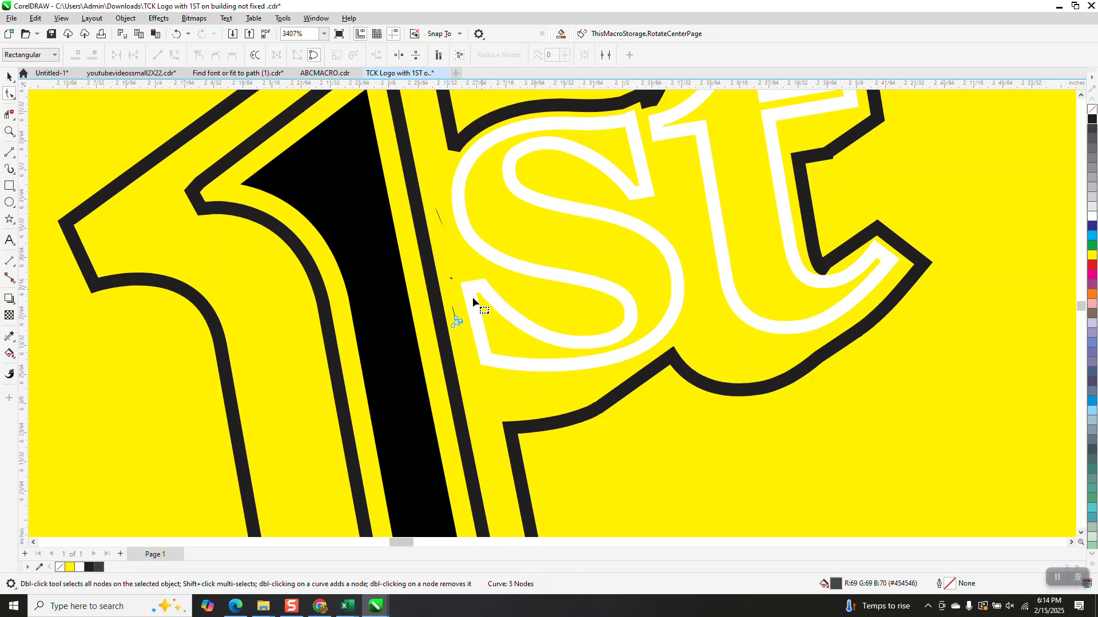
# Delete the thin leftover slivers and the small speck between the 1 and the lower part of the s
pyautogui.click(438, 215)
pyautogui.moveTo(461, 165); pyautogui.dragTo(432, 355)
pyautogui.press('Delete')
pyautogui.click(450, 278)
pyautogui.press('Delete')
pyautogui.scroll(-1, 383, 349)
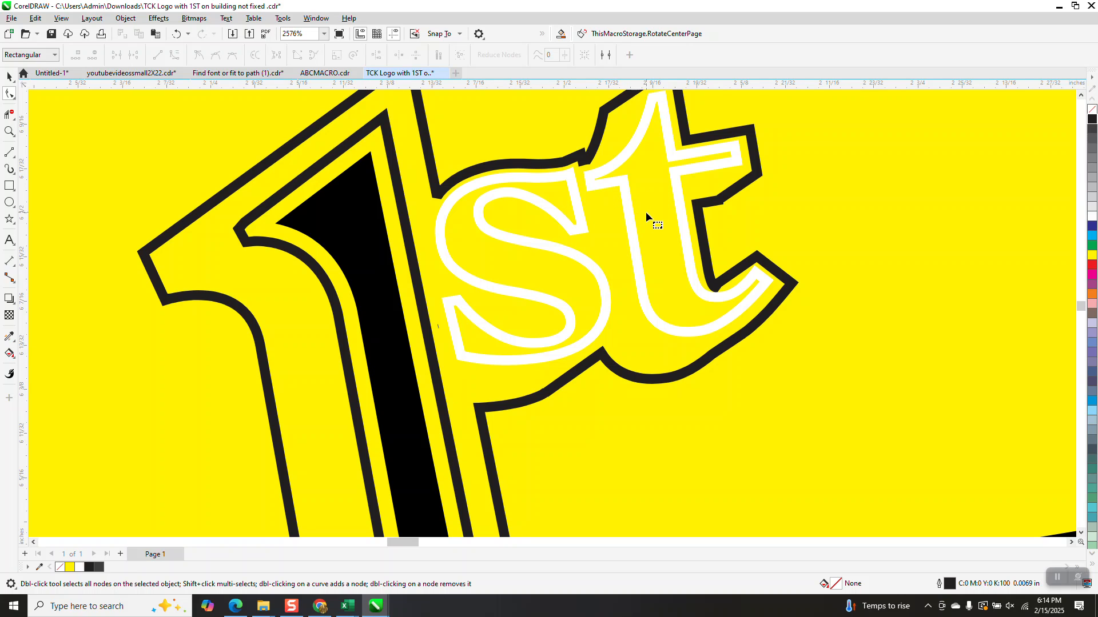
# Try the letter s with a solid black fill and no outline, and undo both changes
pyautogui.click(9, 76)
pyautogui.click(546, 179)
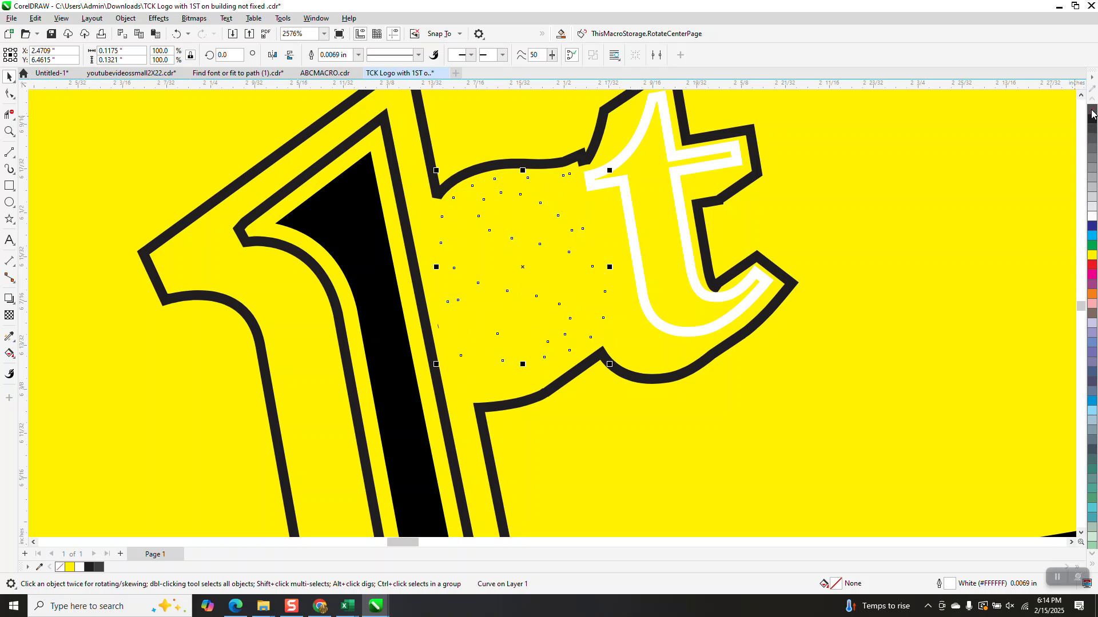
pyautogui.rightClick(1092, 109)
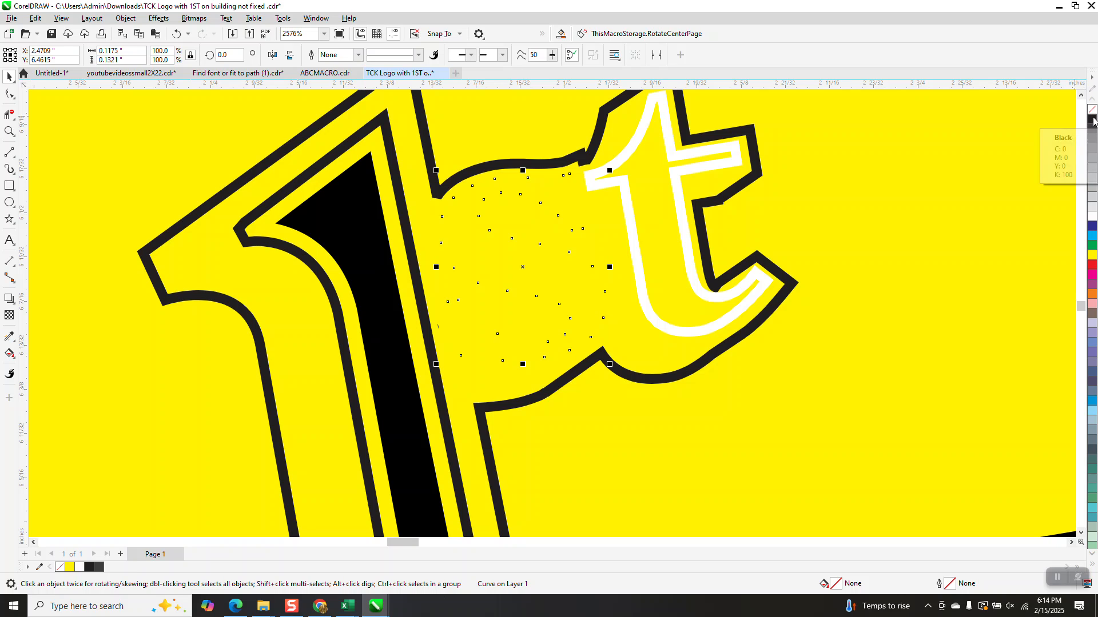
pyautogui.click(1092, 120)
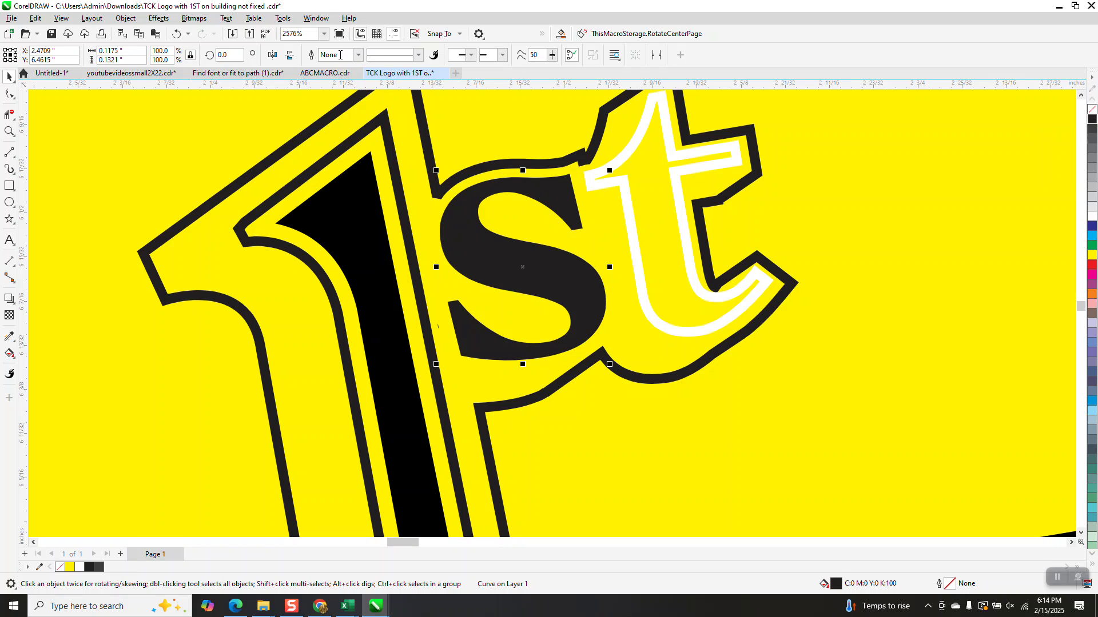
pyautogui.click(177, 34)
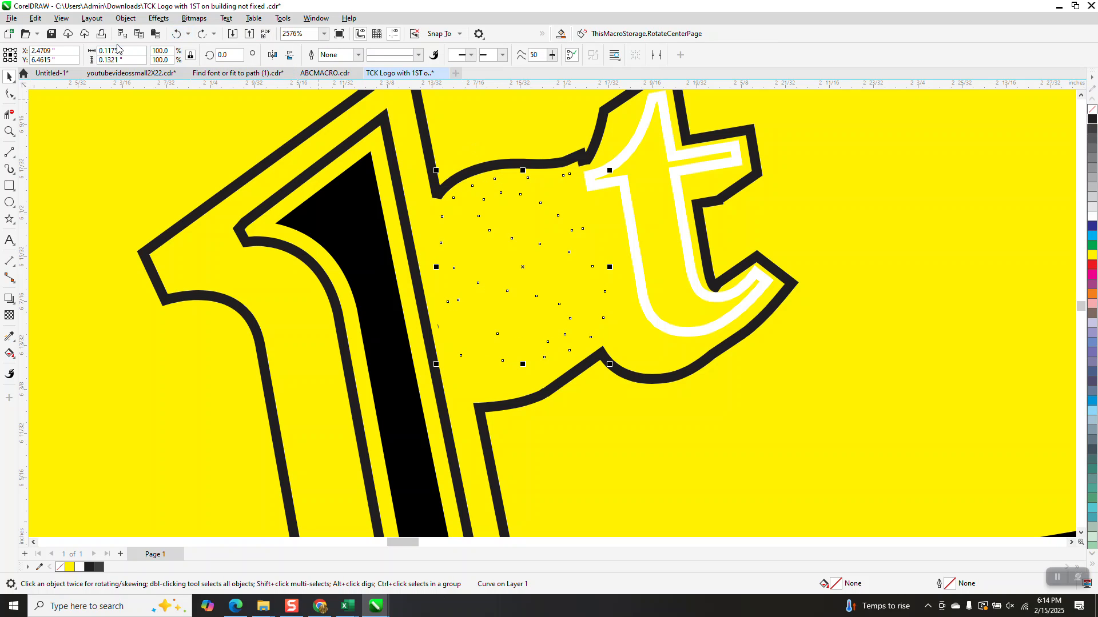
pyautogui.click(177, 34)
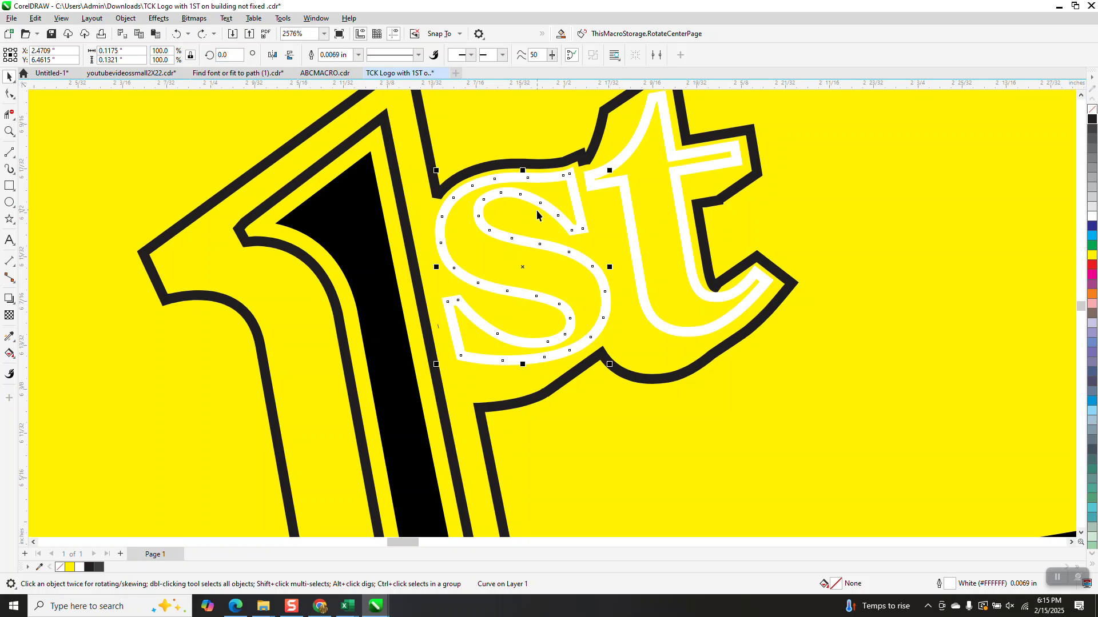
# Convert the letter s's white outline to an object and restyle it with no fill and a black hairline outline
pyautogui.click(159, 18)
pyautogui.moveTo(125, 19)
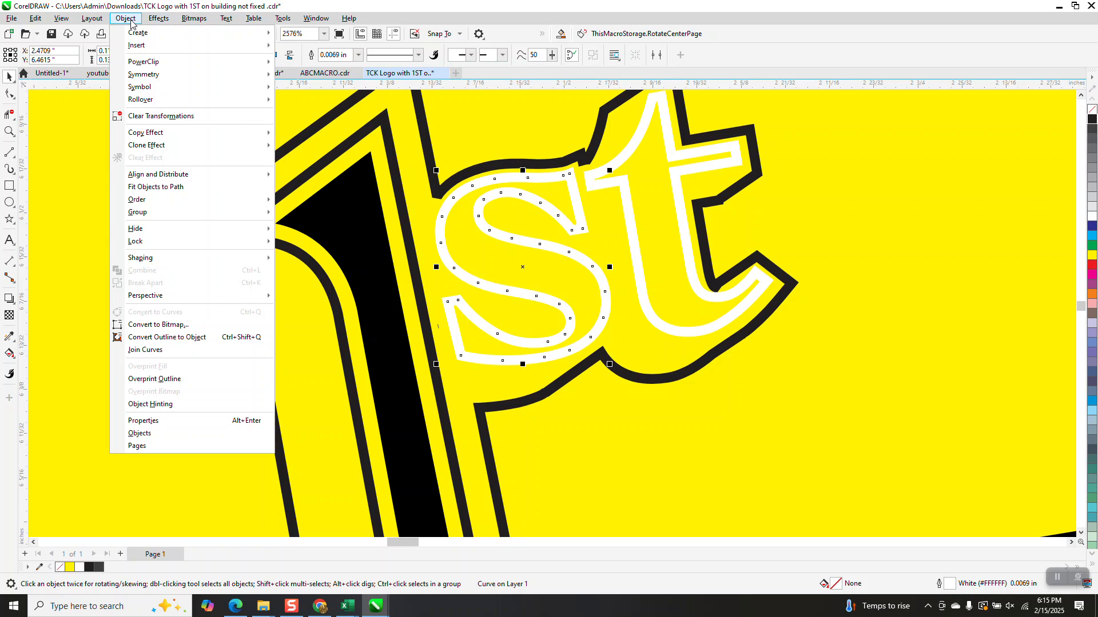
pyautogui.click(173, 338)
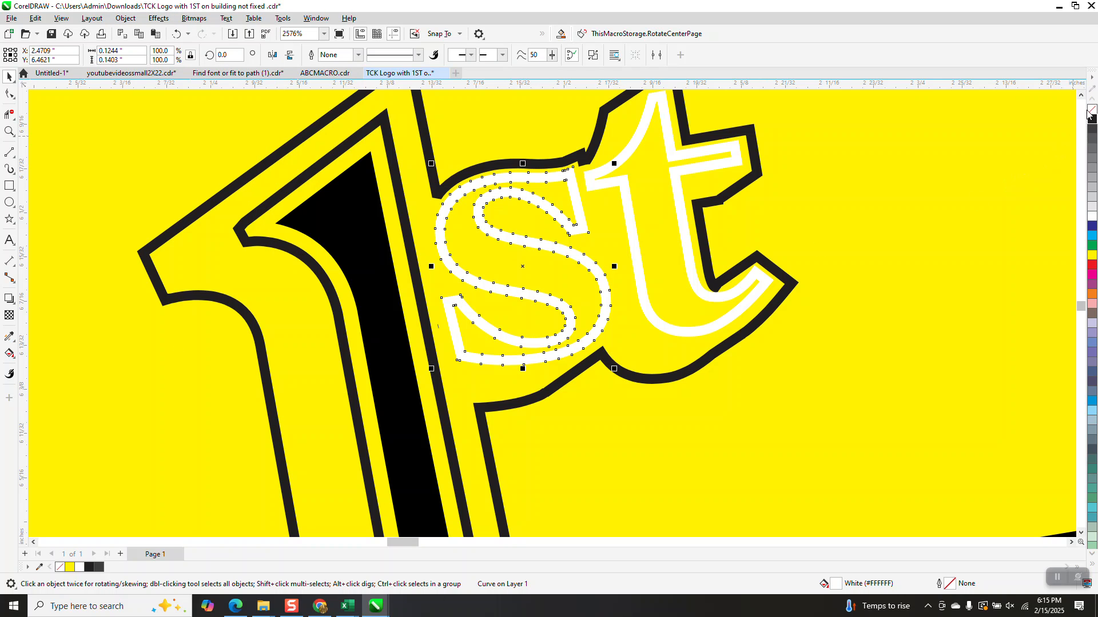
pyautogui.click(1090, 110)
pyautogui.rightClick(1092, 119)
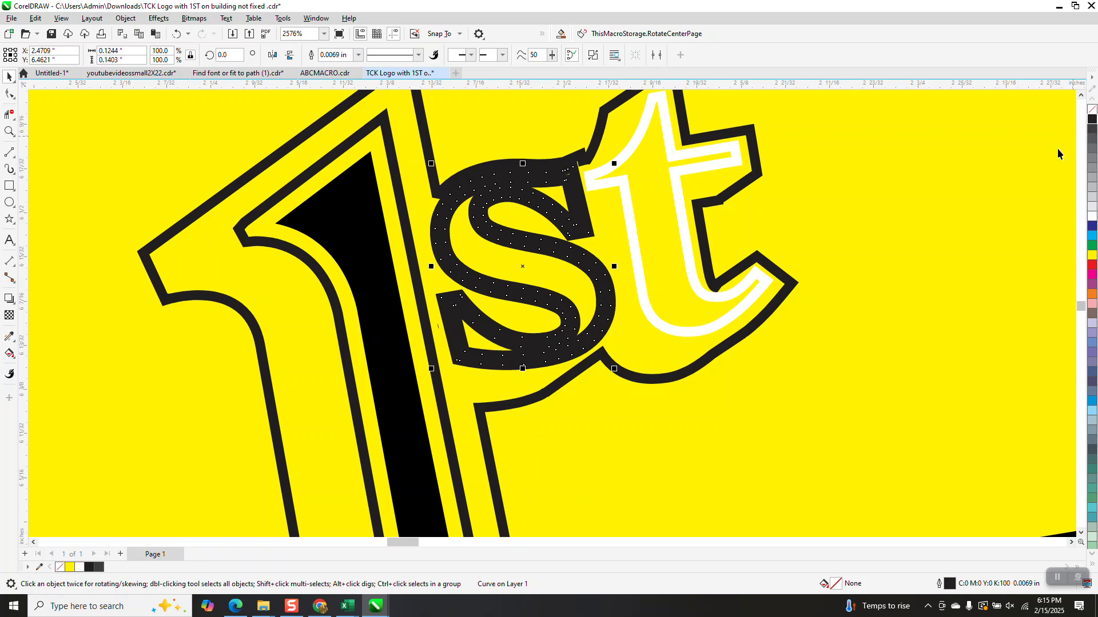
pyautogui.click(358, 55)
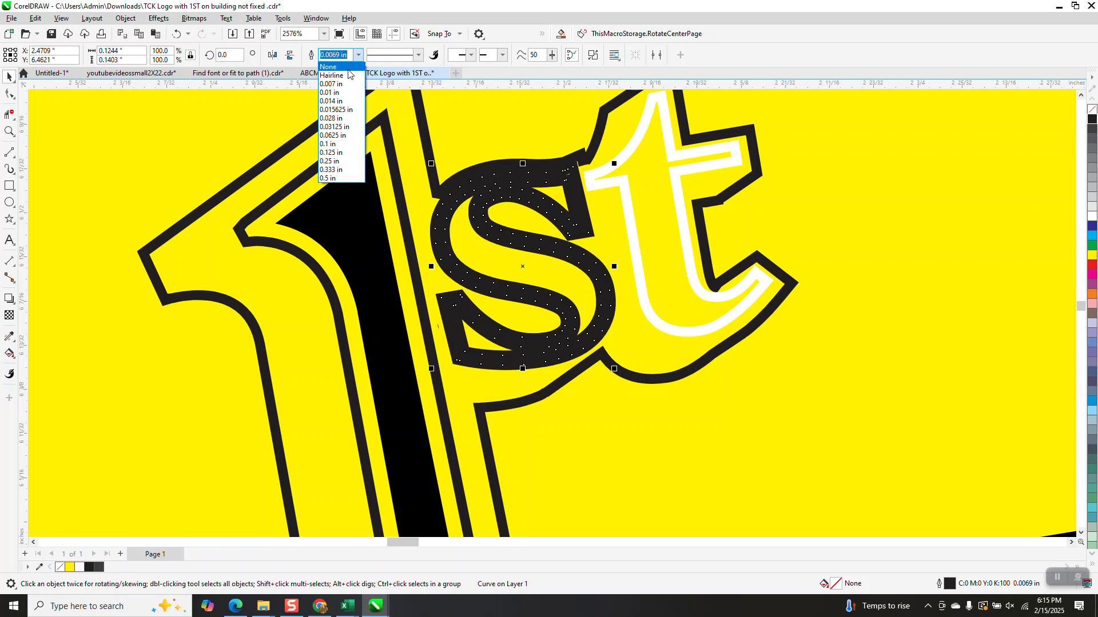
pyautogui.click(337, 76)
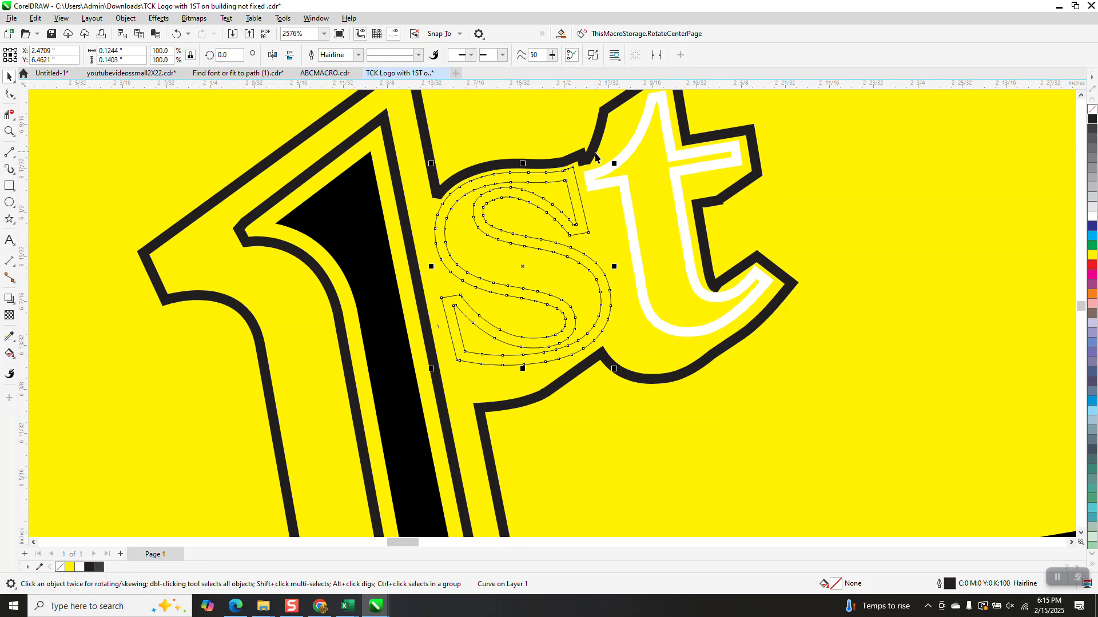
# Convert the letter t's white outline to an object and restyle it with no fill and a black hairline outline
pyautogui.click(609, 179)
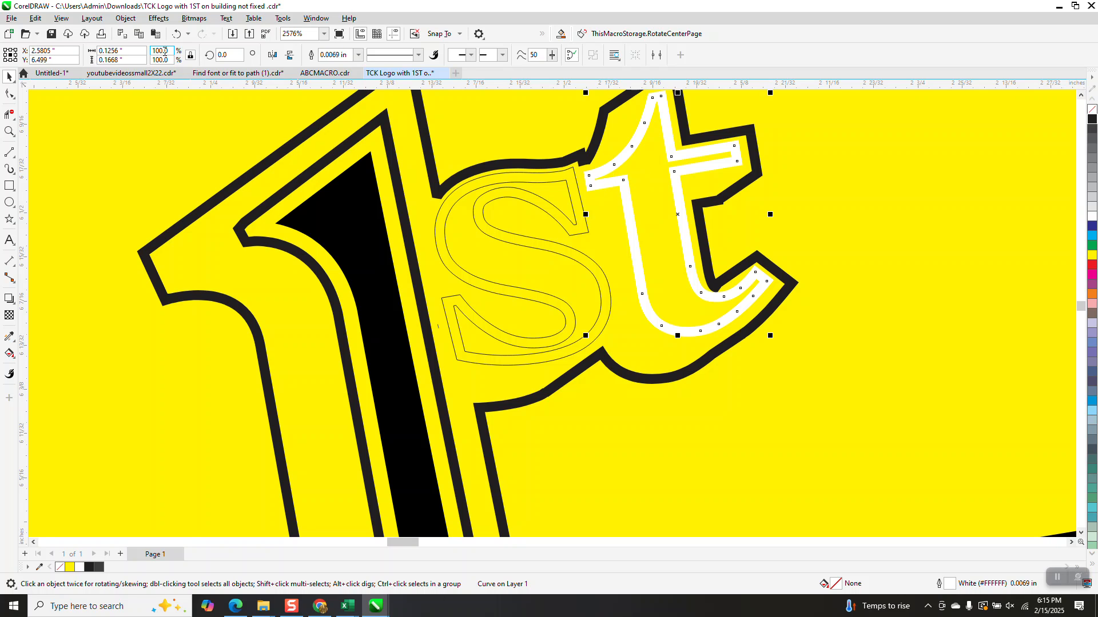
pyautogui.click(125, 18)
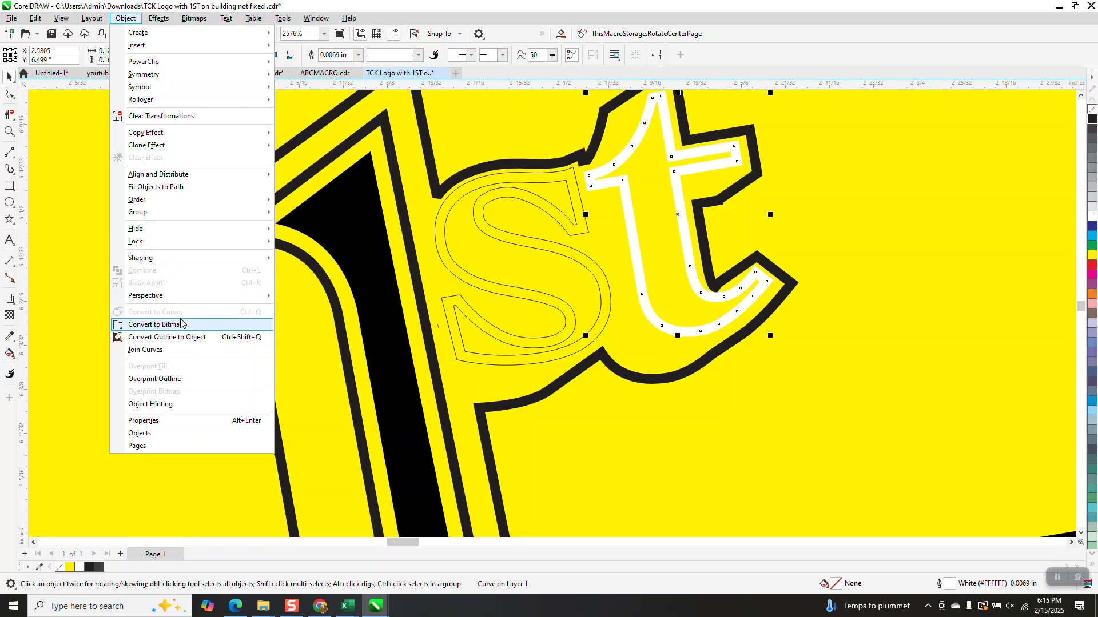
pyautogui.click(171, 336)
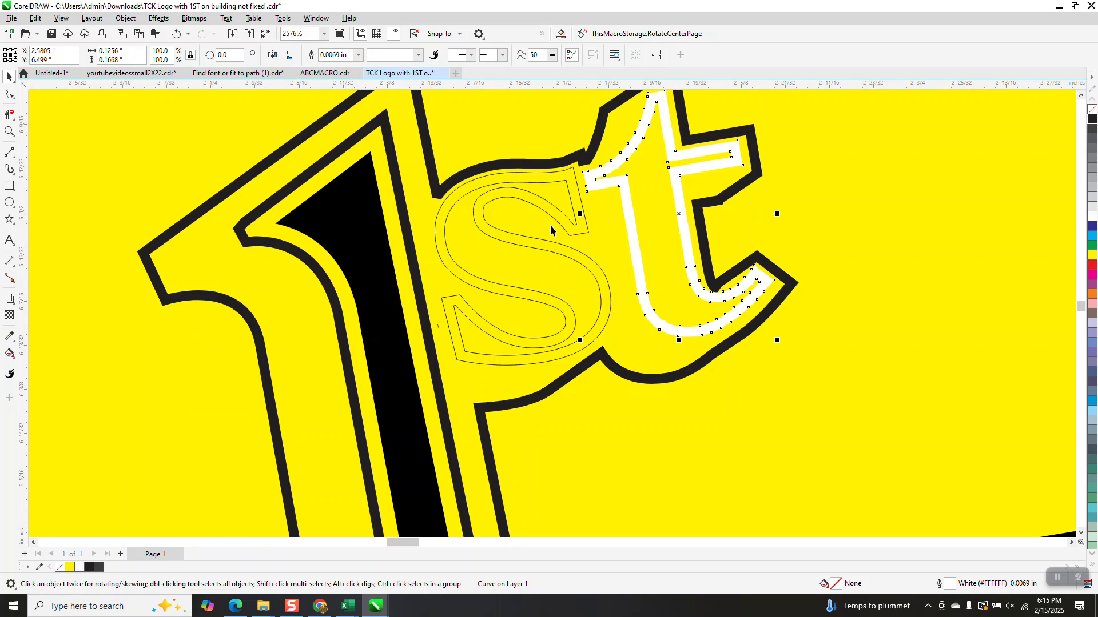
pyautogui.click(1092, 109)
pyautogui.rightClick(1092, 119)
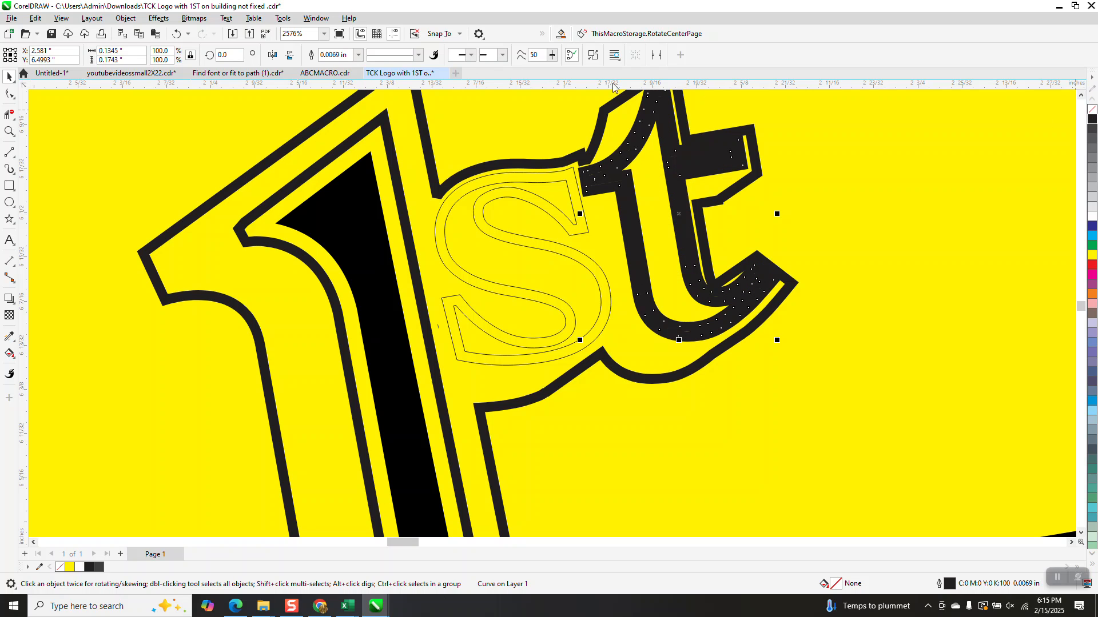
pyautogui.click(358, 54)
pyautogui.click(334, 73)
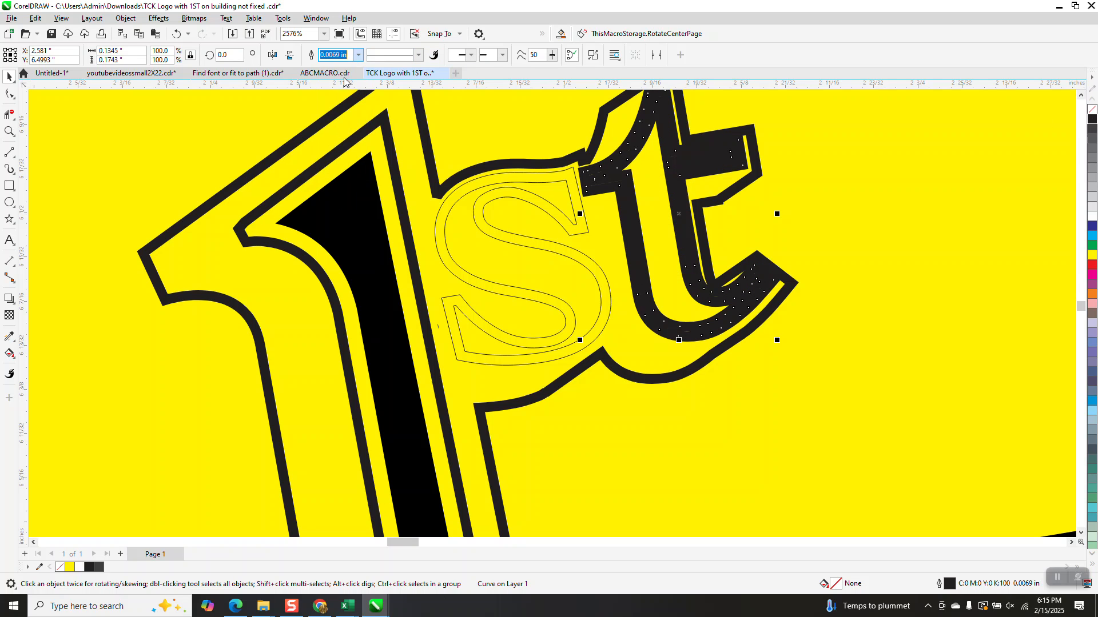
# Try a solid black fill on the selected letter t outline and undo it
pyautogui.scroll(-4, 447, 228)
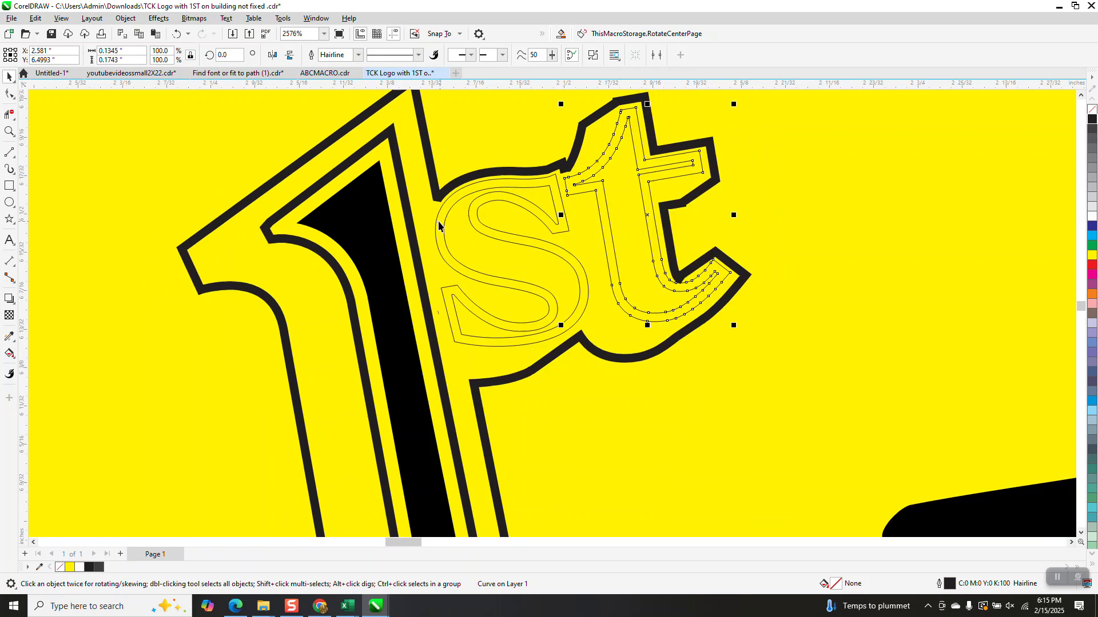
pyautogui.scroll(-1, 437, 232)
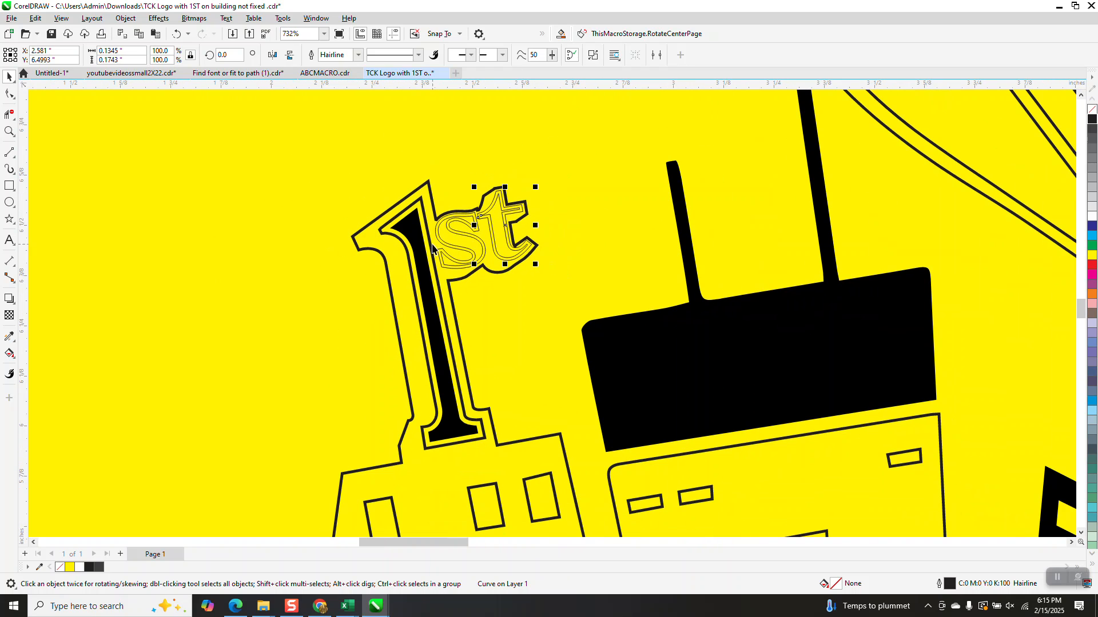
pyautogui.click(15, 359)
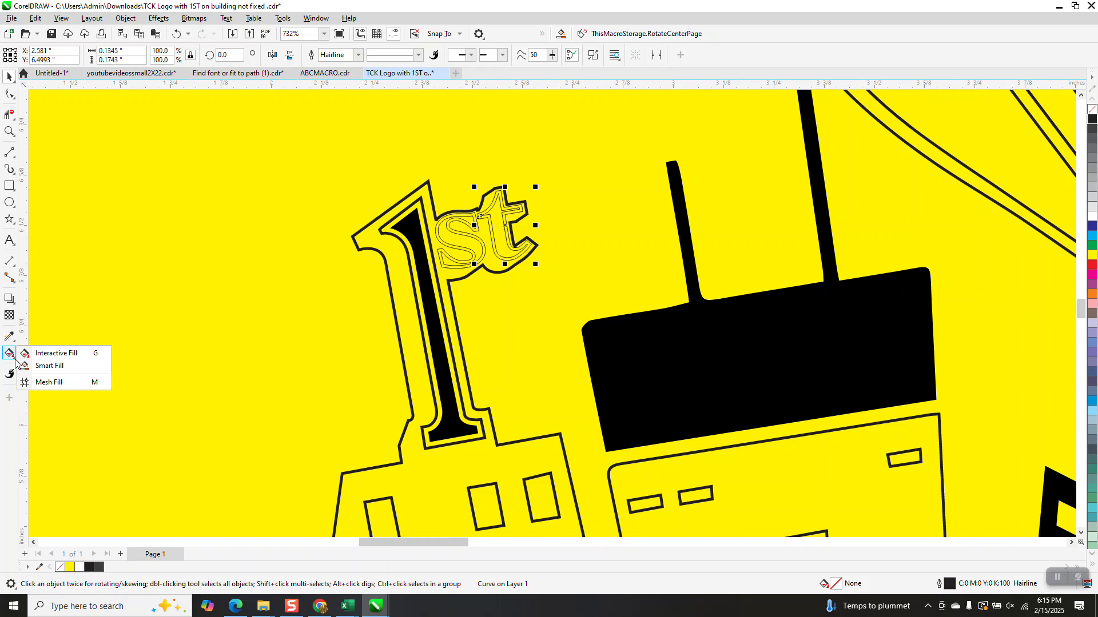
pyautogui.click(63, 366)
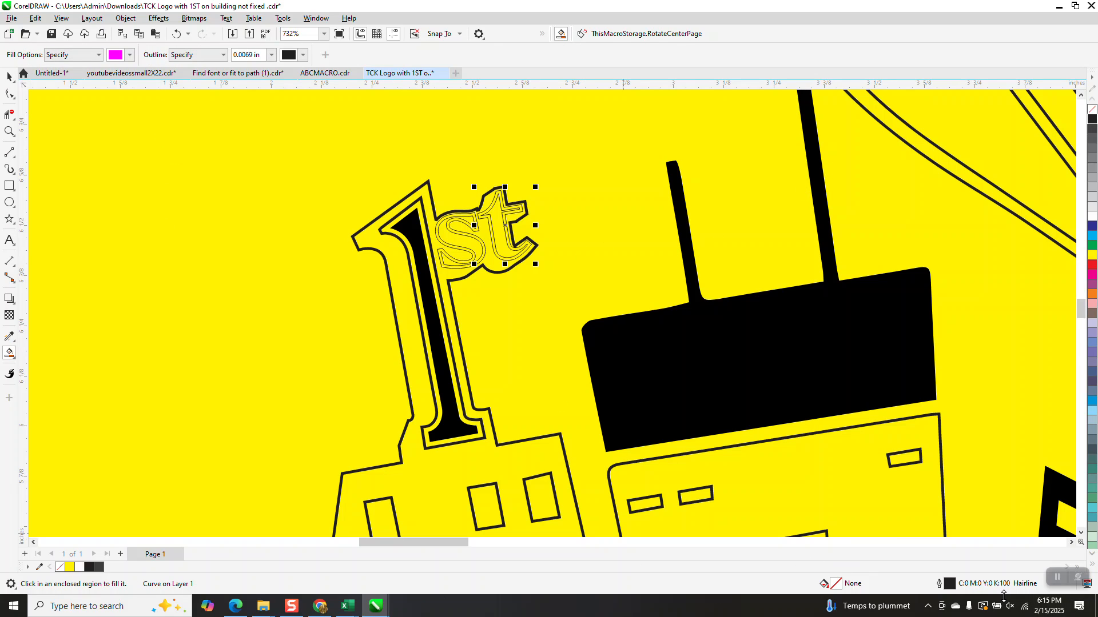
pyautogui.click(1092, 120)
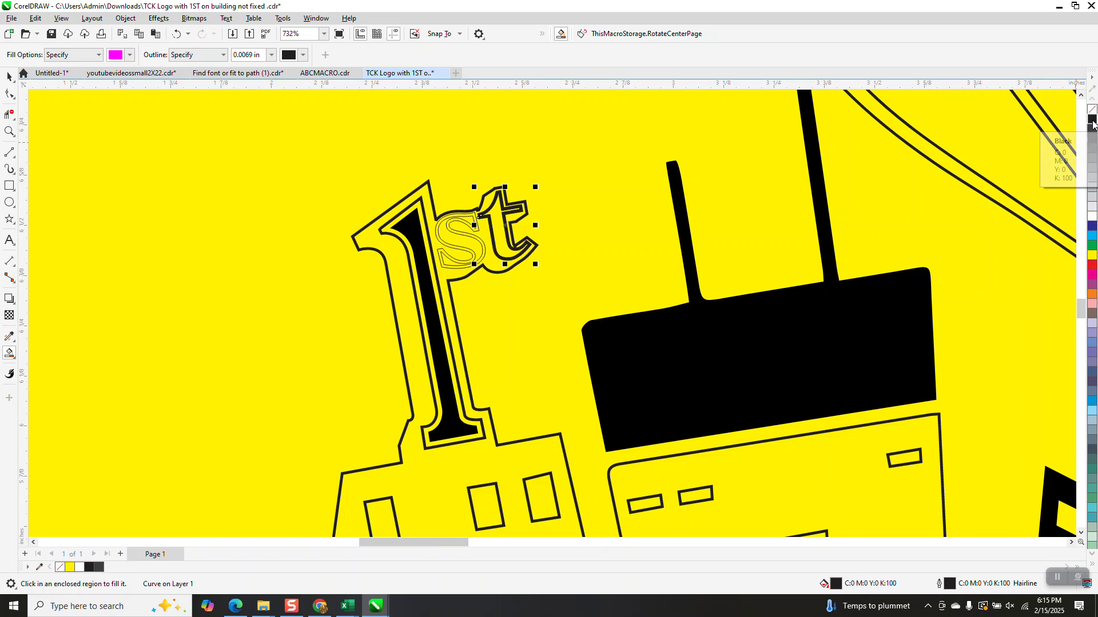
pyautogui.click(178, 34)
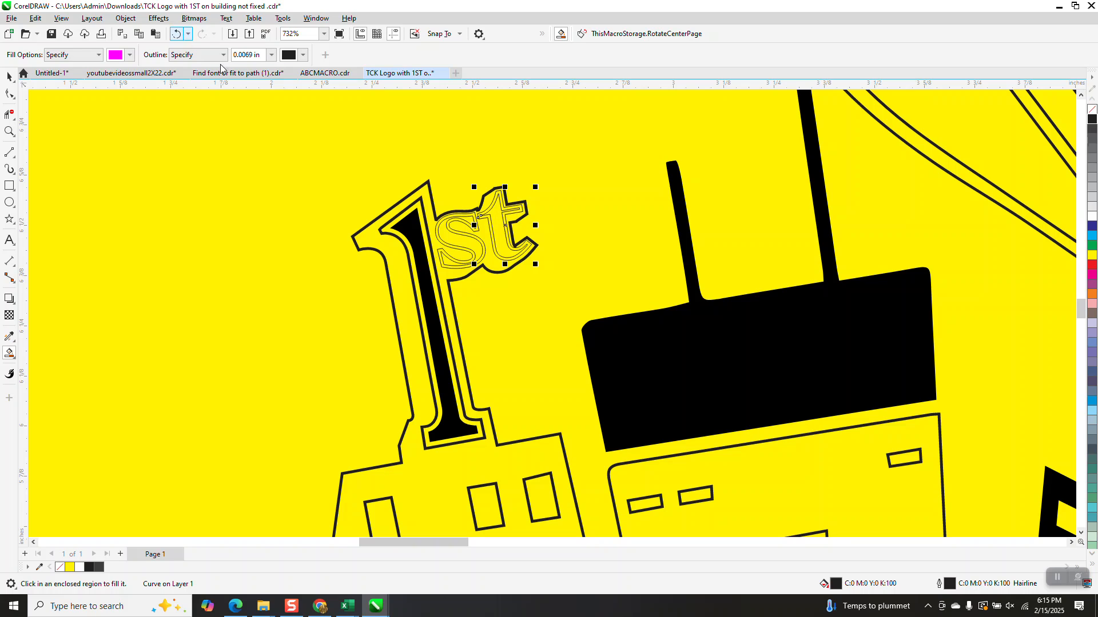
# Set the Smart Fill colour to black for filling the 1st lettering
pyautogui.click(9, 131)
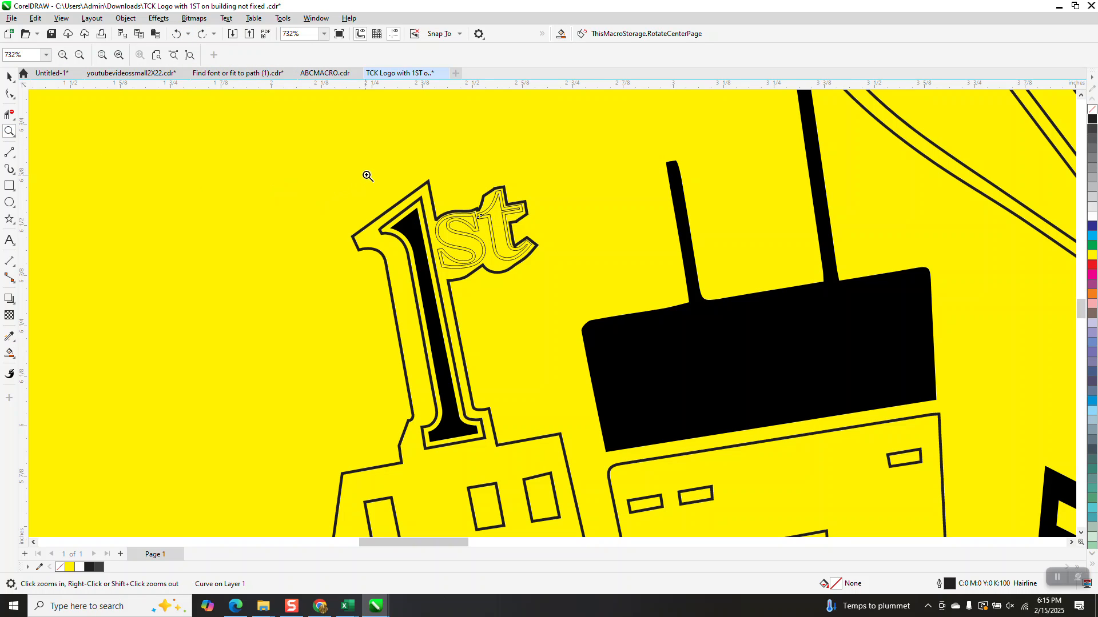
pyautogui.click(588, 307)
pyautogui.moveTo(378, 178); pyautogui.dragTo(587, 307)
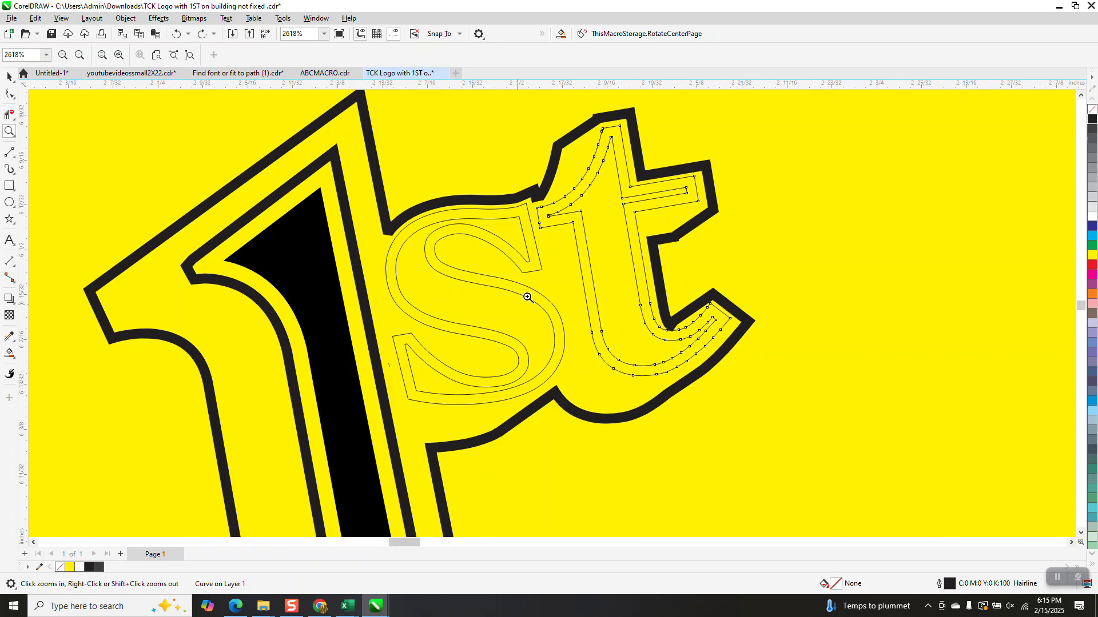
pyautogui.click(10, 355)
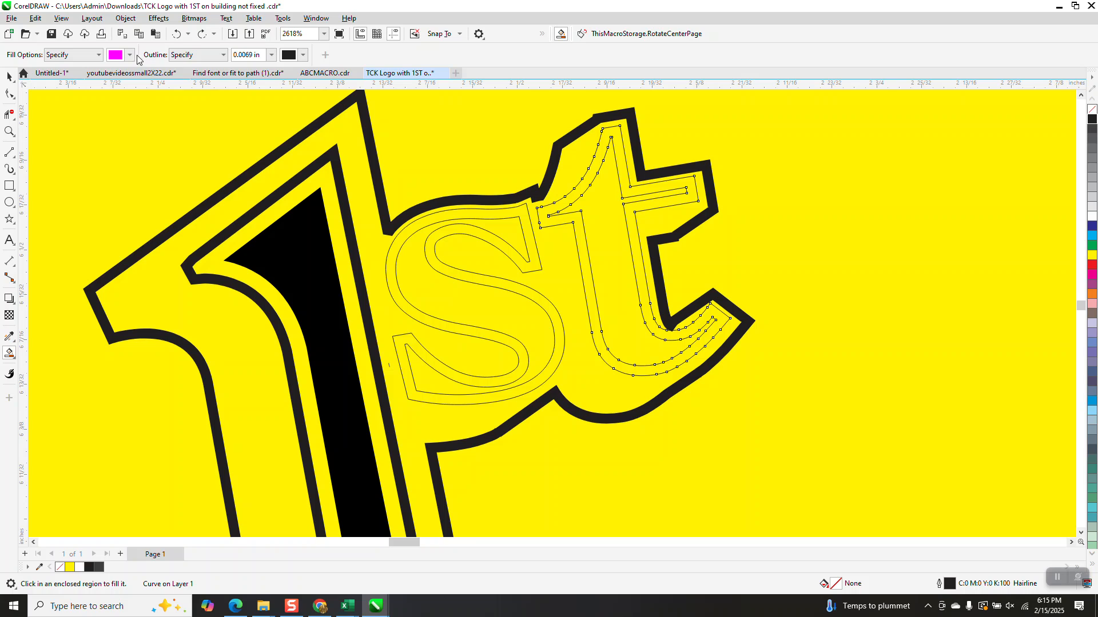
pyautogui.click(130, 54)
pyautogui.click(123, 113)
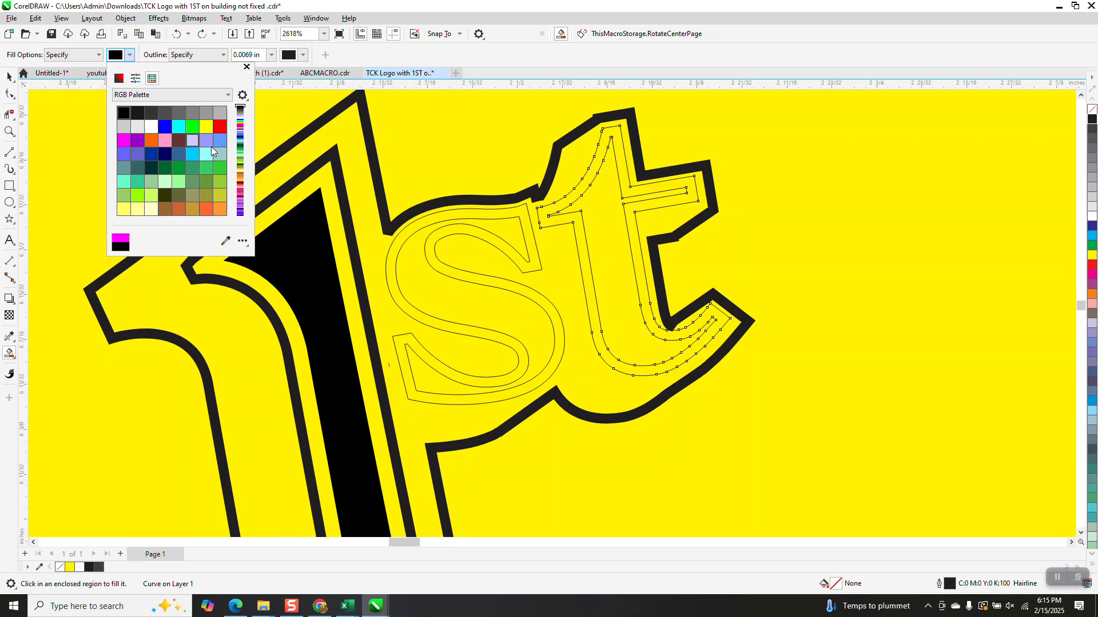
# Try black Smart Fills with a 0.0069 in outline on the lettering's surround, the s and the t, and undo them
pyautogui.click(372, 212)
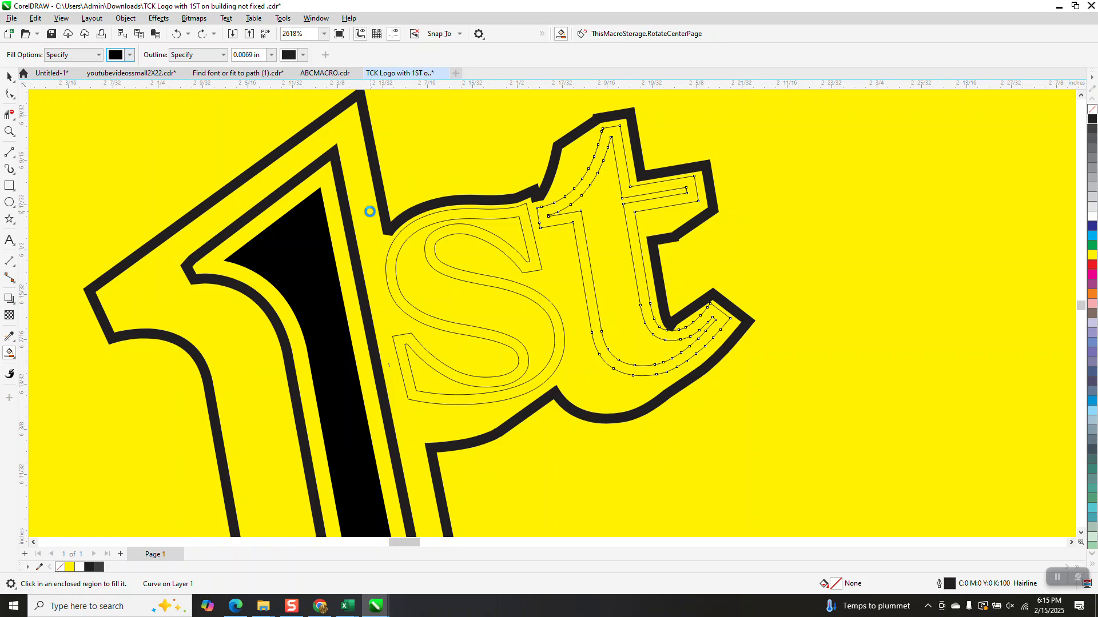
pyautogui.click(496, 226)
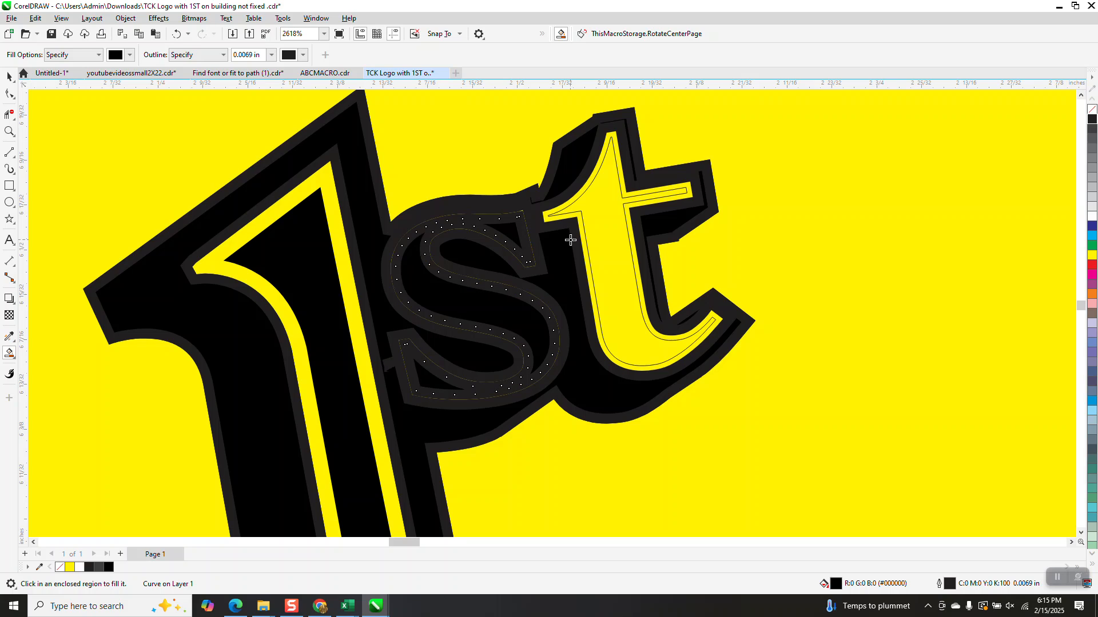
pyautogui.click(177, 34)
pyautogui.click(613, 219)
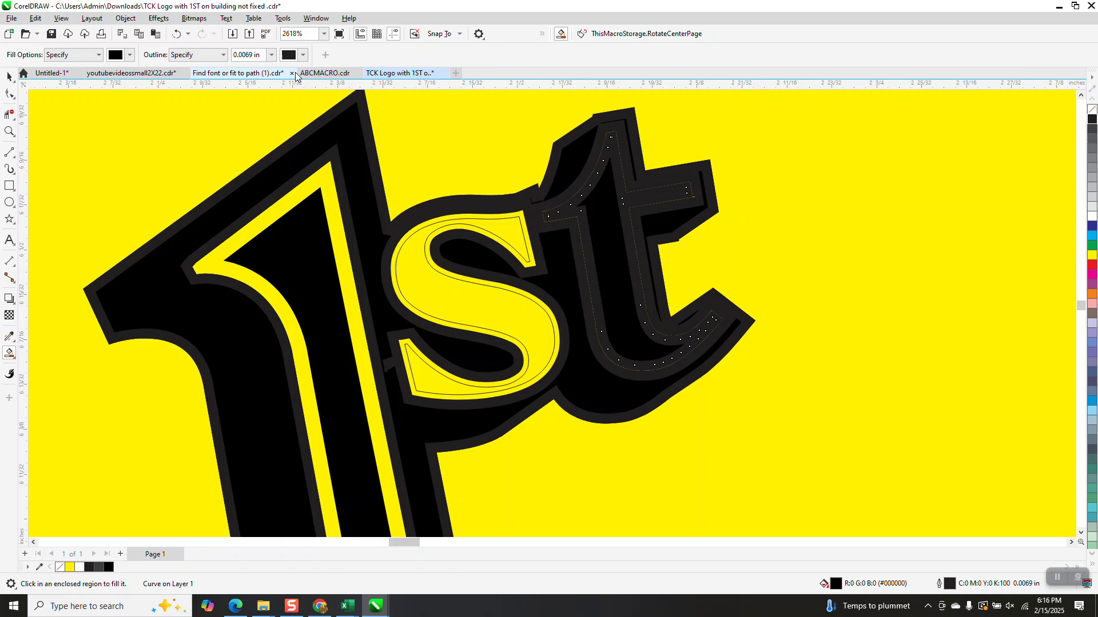
pyautogui.click(178, 34)
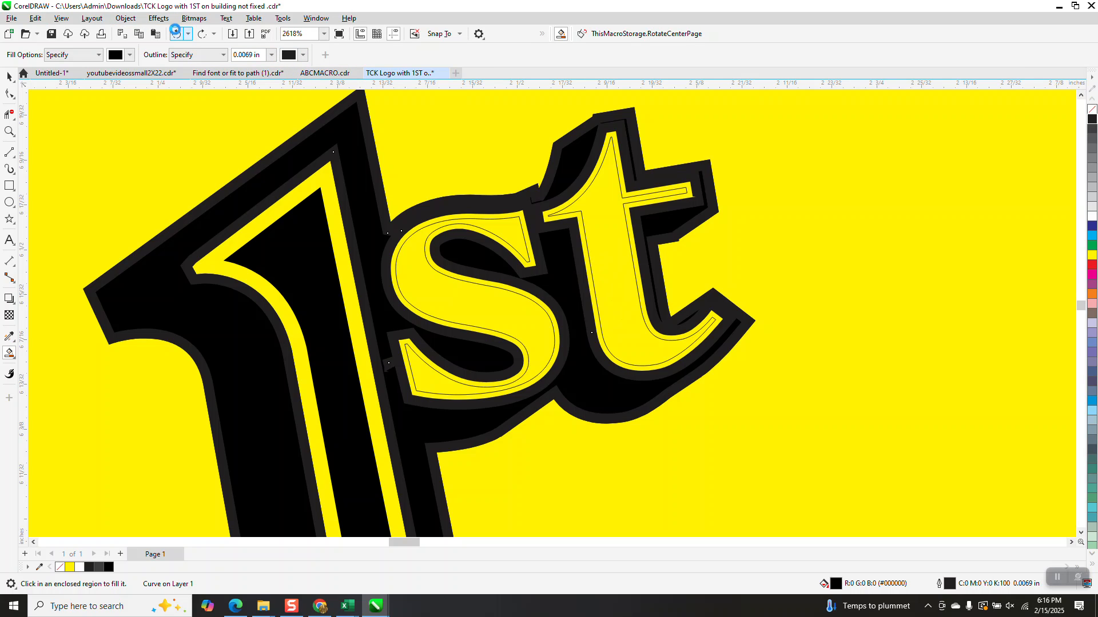
pyautogui.click(177, 34)
# Set the Smart Fill outline to None and fill the insides of the s and t and the area around the lettering black
pyautogui.click(272, 55)
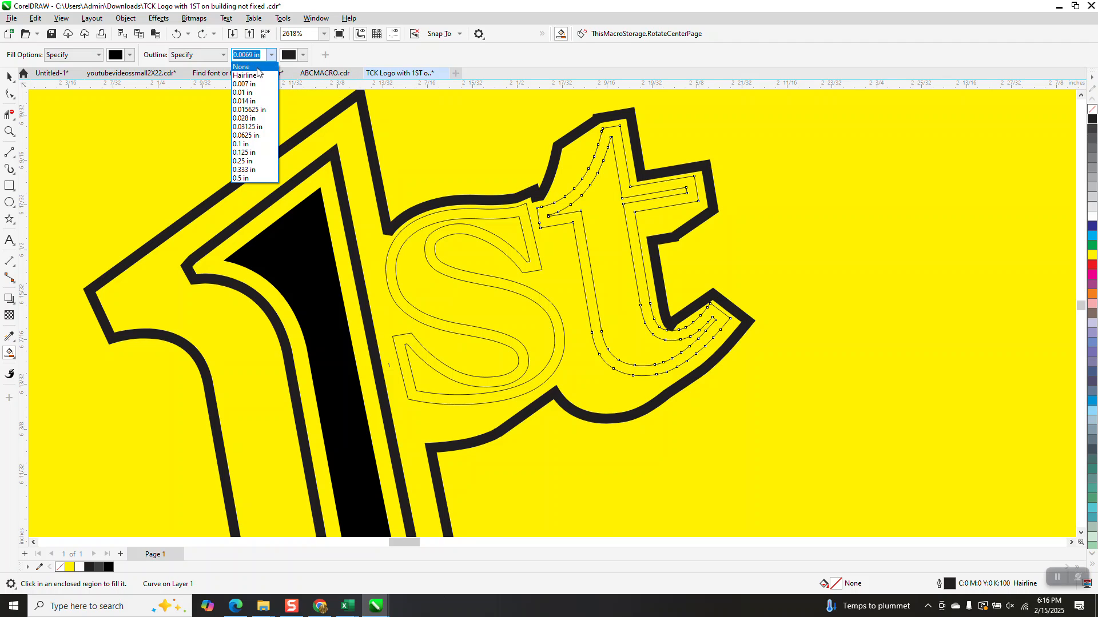
pyautogui.click(248, 67)
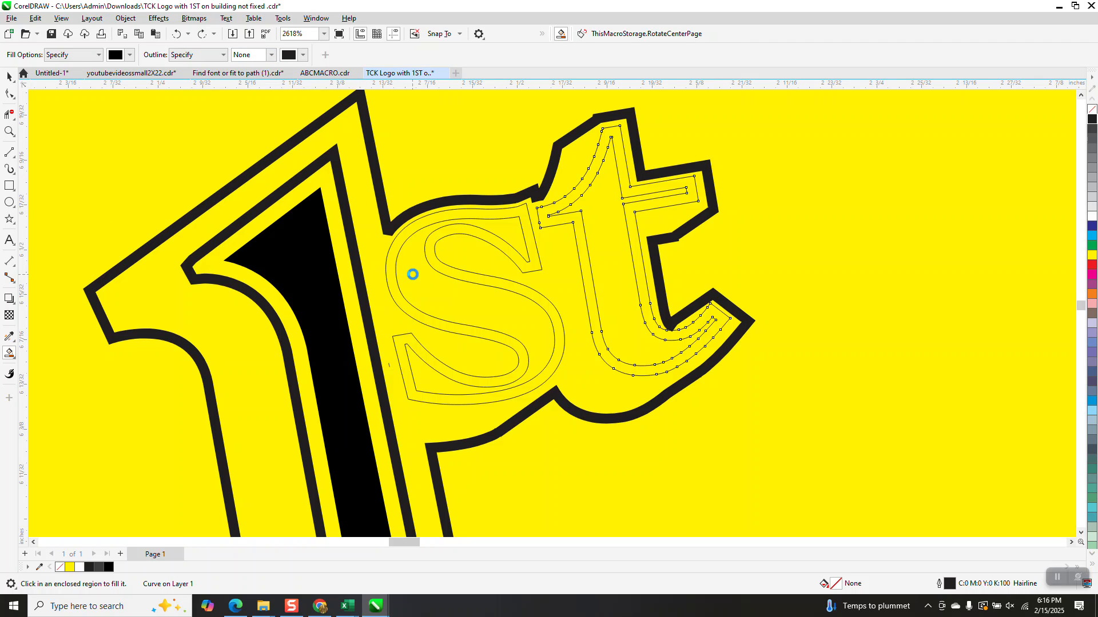
pyautogui.click(598, 216)
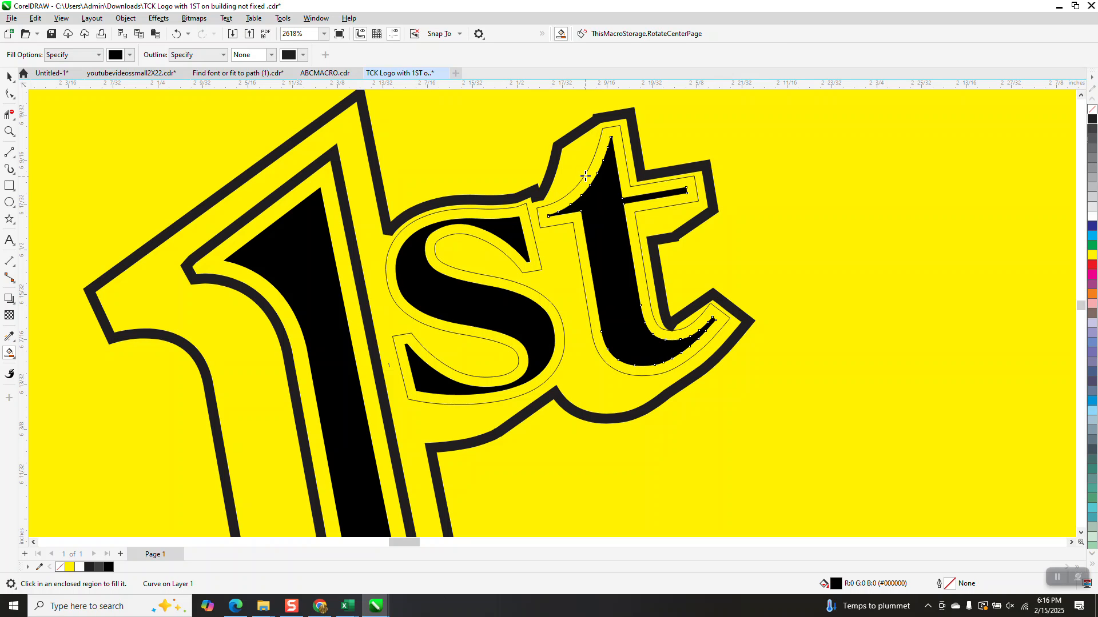
pyautogui.click(576, 165)
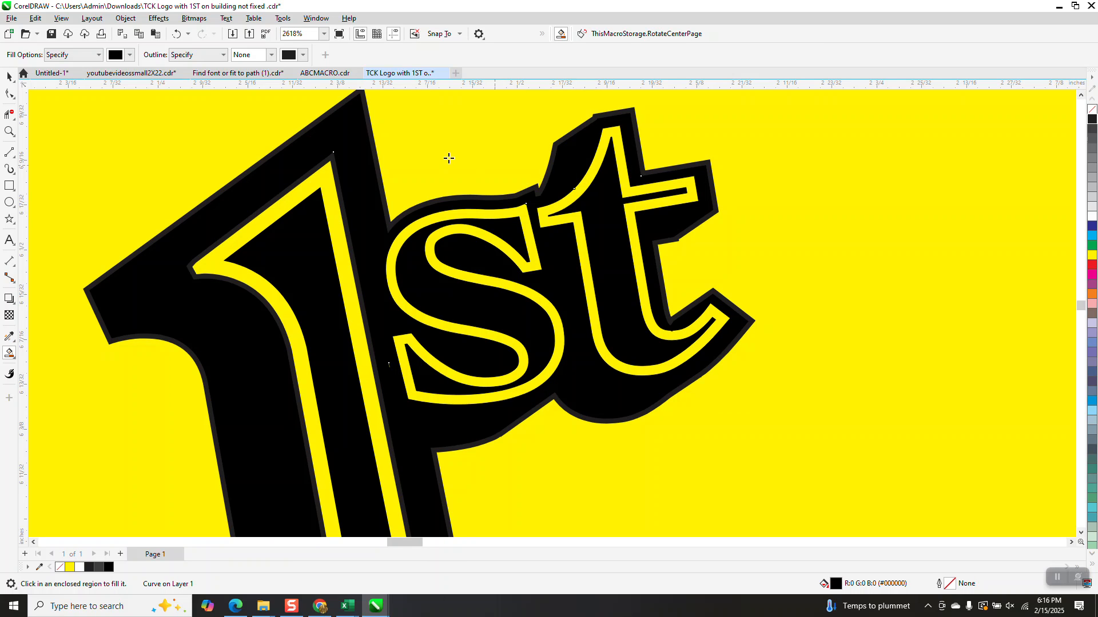
# Check the filled logo as a whole and the area where the bridge meets the circle
pyautogui.scroll(-6, 440, 156)
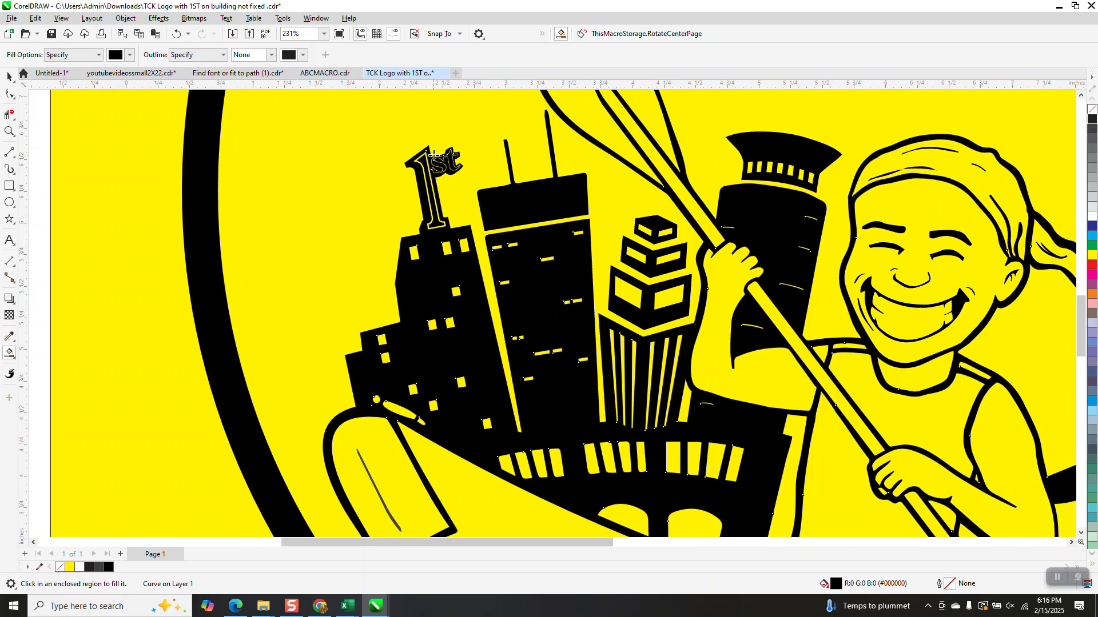
pyautogui.scroll(-3, 435, 156)
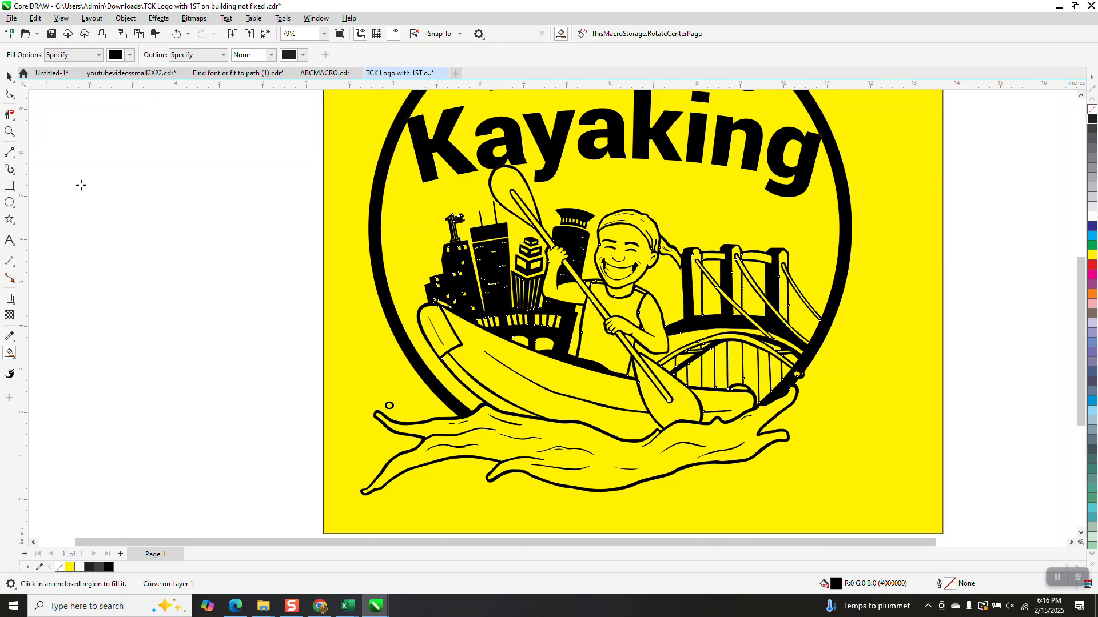
pyautogui.click(10, 132)
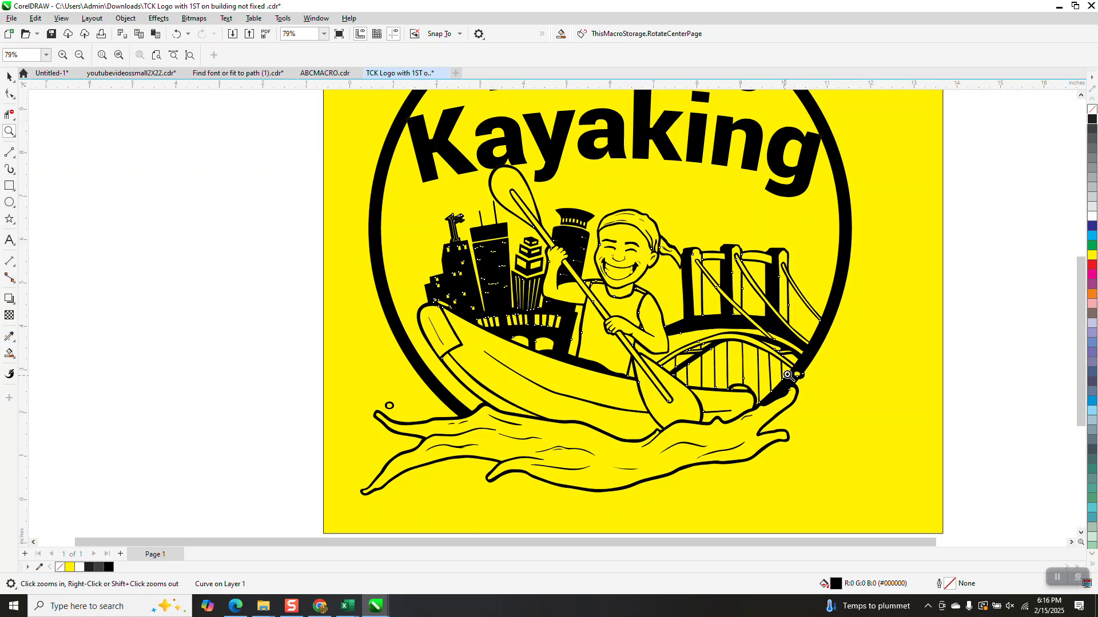
pyautogui.moveTo(788, 368); pyautogui.dragTo(823, 386)
pyautogui.scroll(-5, 821, 379)
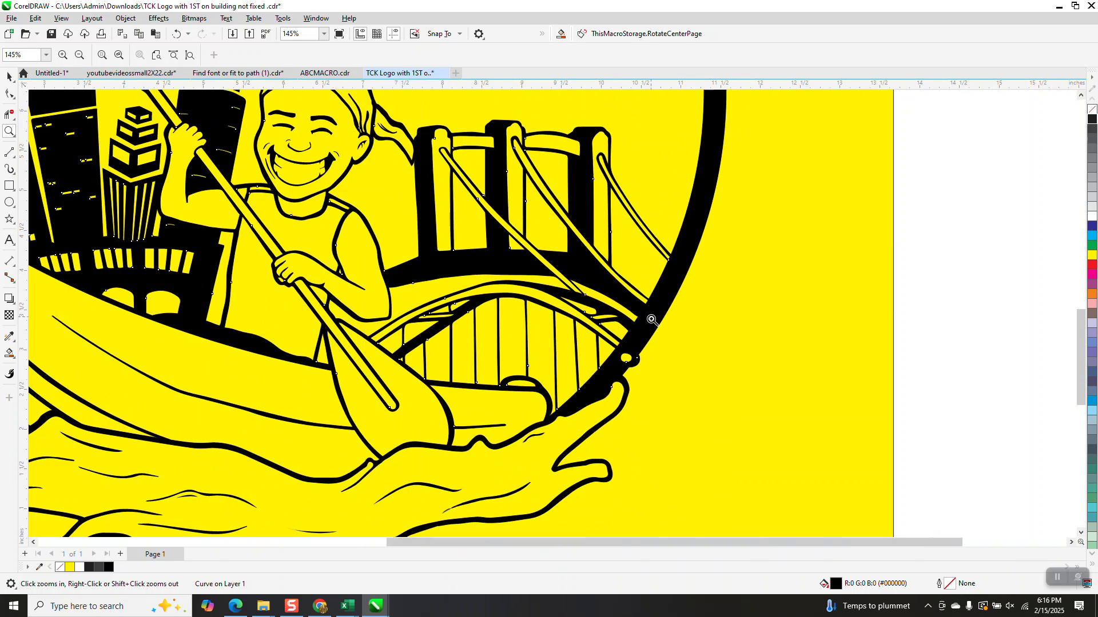
pyautogui.scroll(-2, 651, 319)
# Draw a 3-point curve about 0.49 in wide across the kayaker's teeth, bowed downward between the two existing tooth-line ends
pyautogui.moveTo(443, 225); pyautogui.dragTo(545, 288)
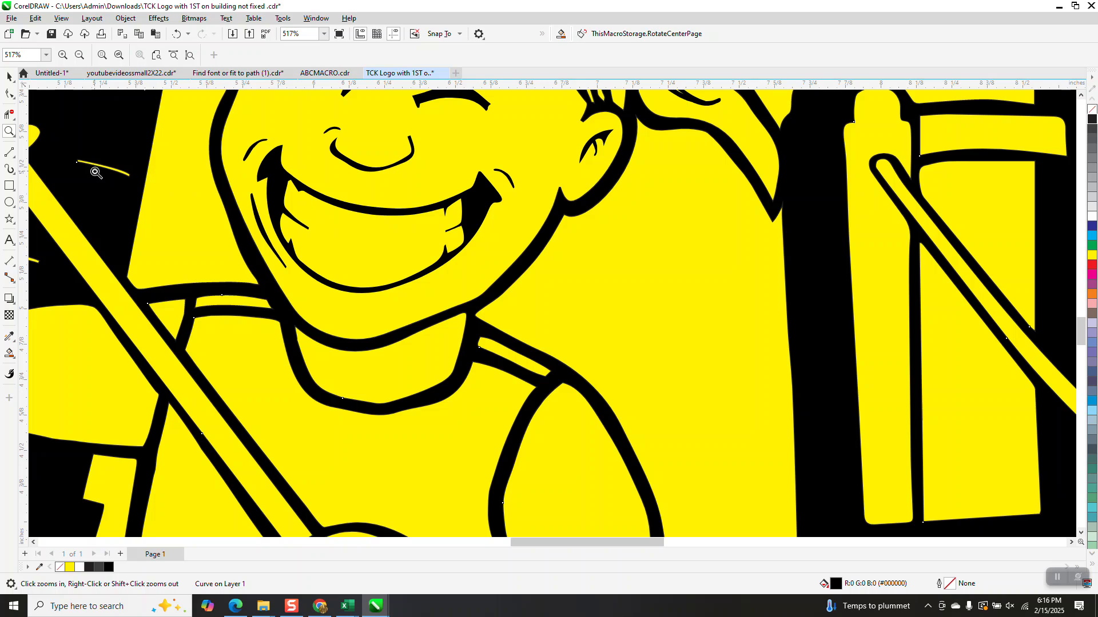
pyautogui.click(15, 159)
pyautogui.click(14, 171)
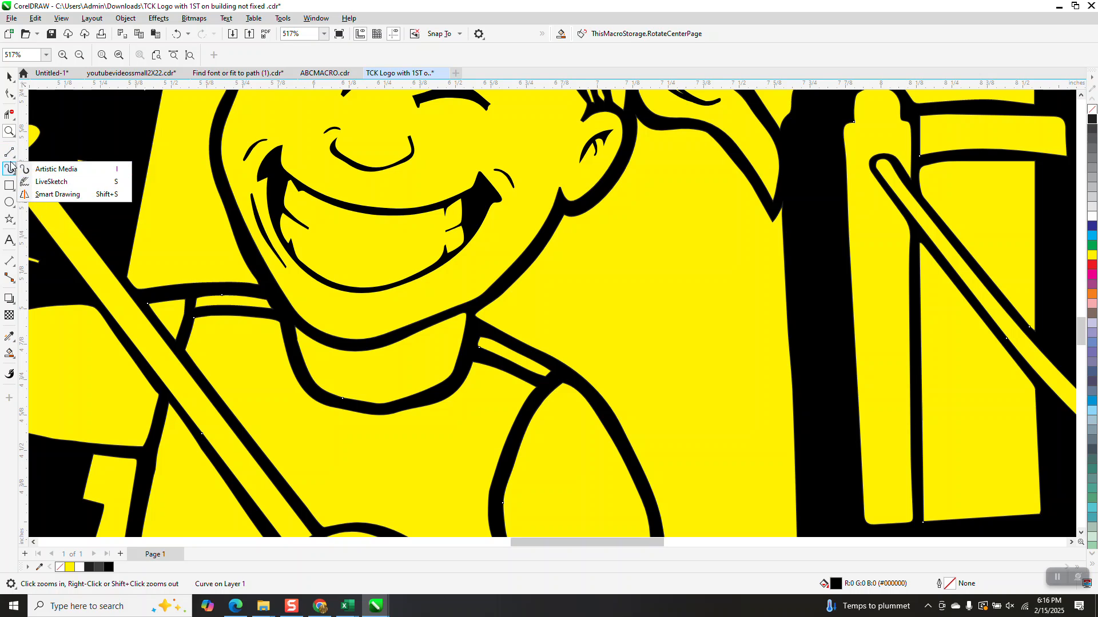
pyautogui.click(14, 157)
pyautogui.click(53, 229)
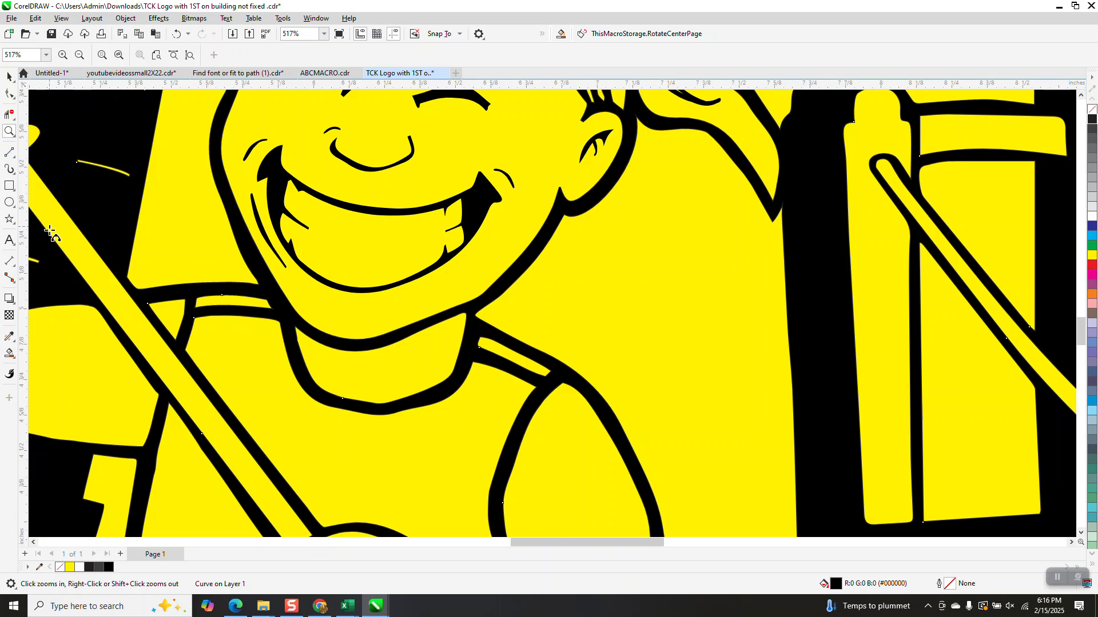
pyautogui.moveTo(308, 228); pyautogui.dragTo(446, 232)
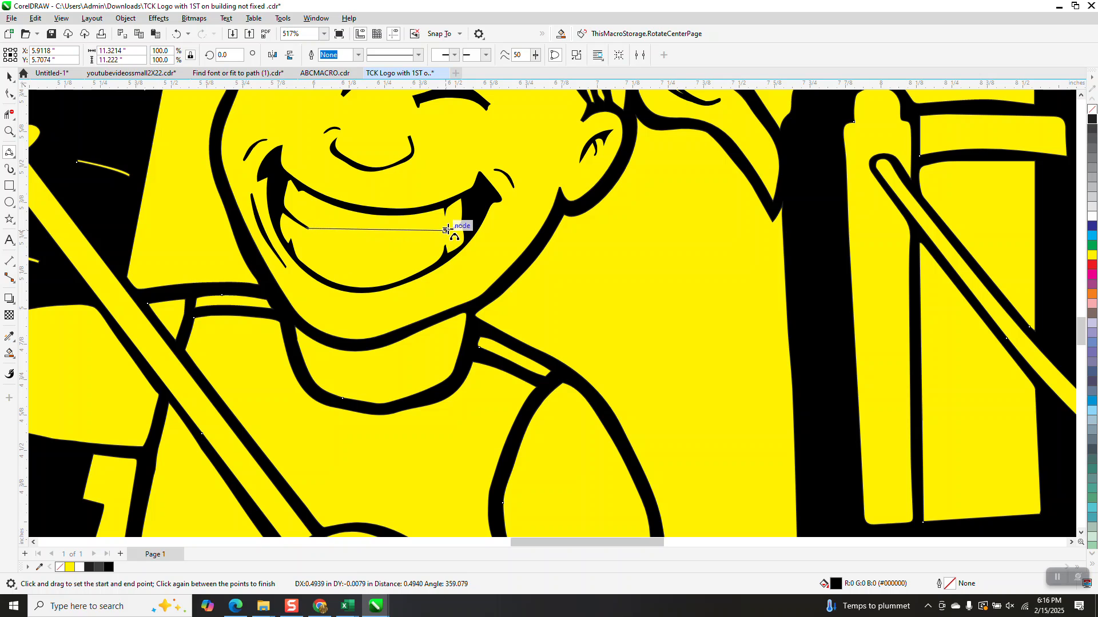
pyautogui.click(372, 250)
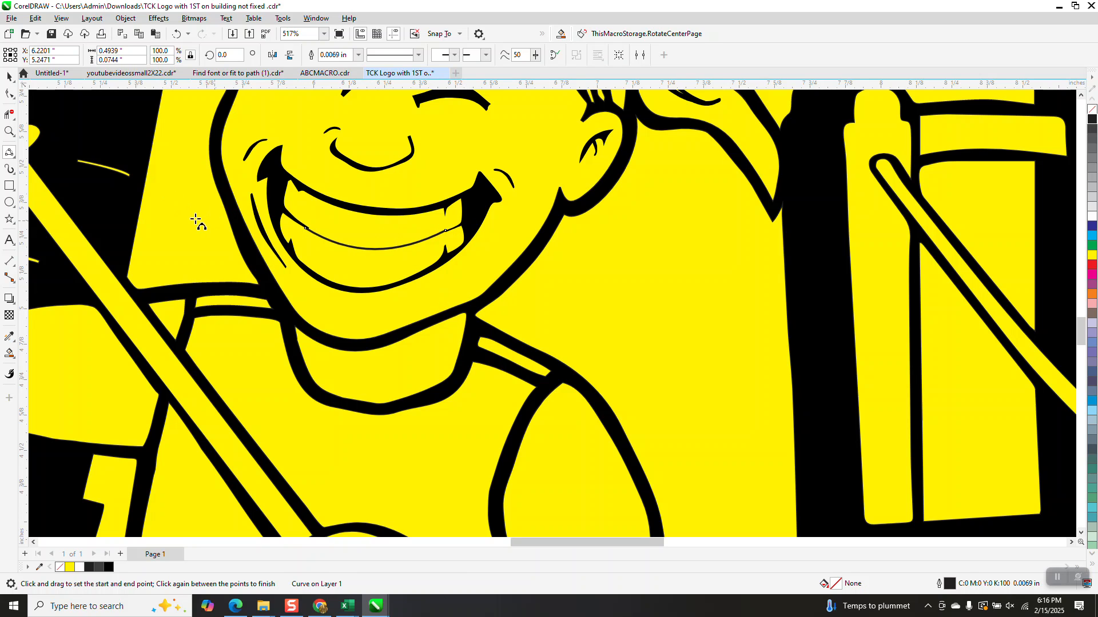
# Move the teeth curve's right end node so it overlaps the tip of the existing black tooth line
pyautogui.click(9, 131)
pyautogui.moveTo(422, 222); pyautogui.dragTo(504, 267)
pyautogui.click(9, 94)
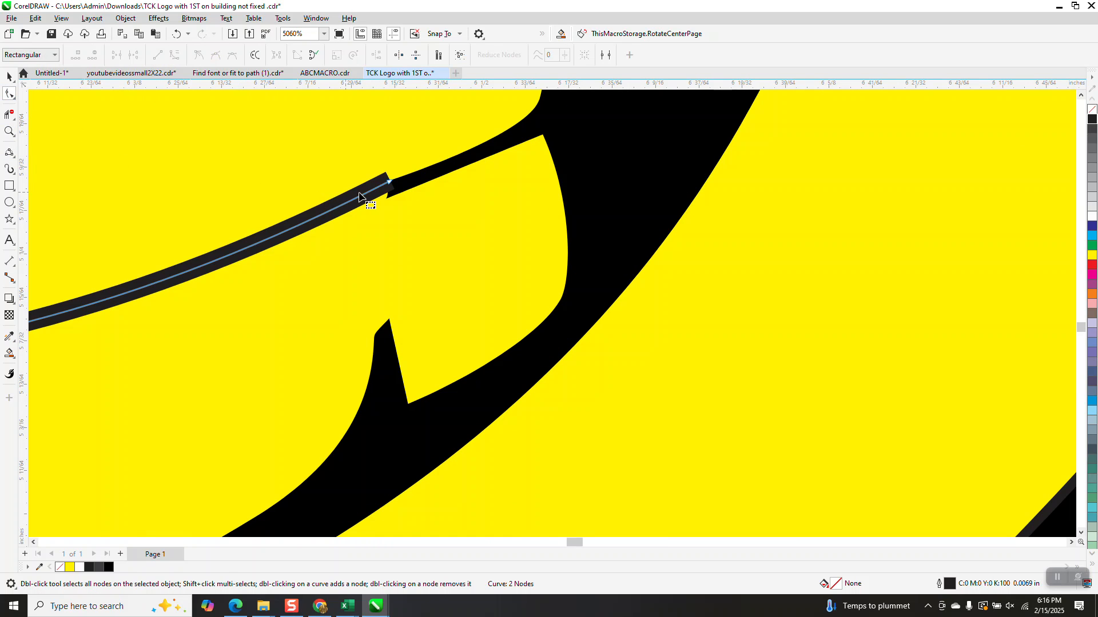
pyautogui.moveTo(391, 183); pyautogui.dragTo(387, 190)
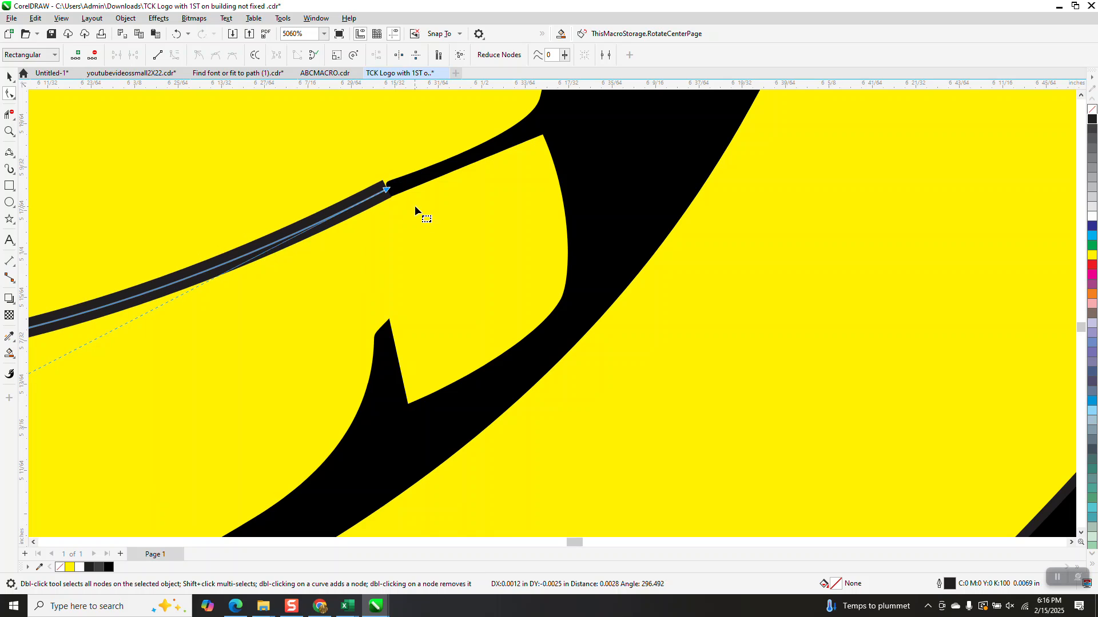
pyautogui.moveTo(395, 187); pyautogui.dragTo(400, 184)
pyautogui.click(429, 180)
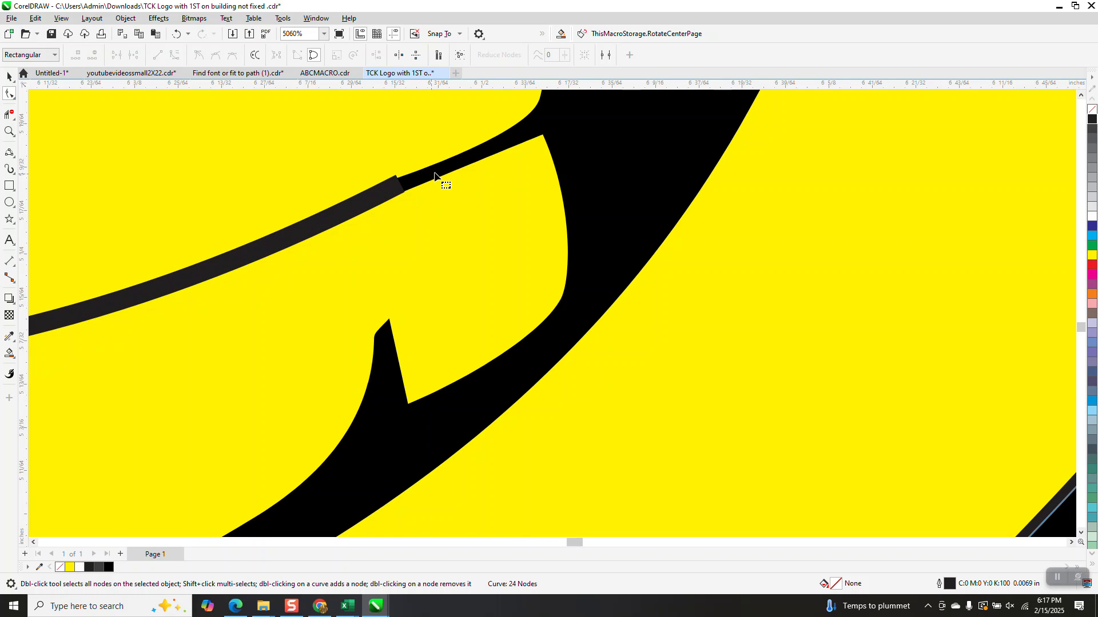
# Select the new teeth curve and convert its outline to an object
pyautogui.click(8, 78)
pyautogui.click(126, 19)
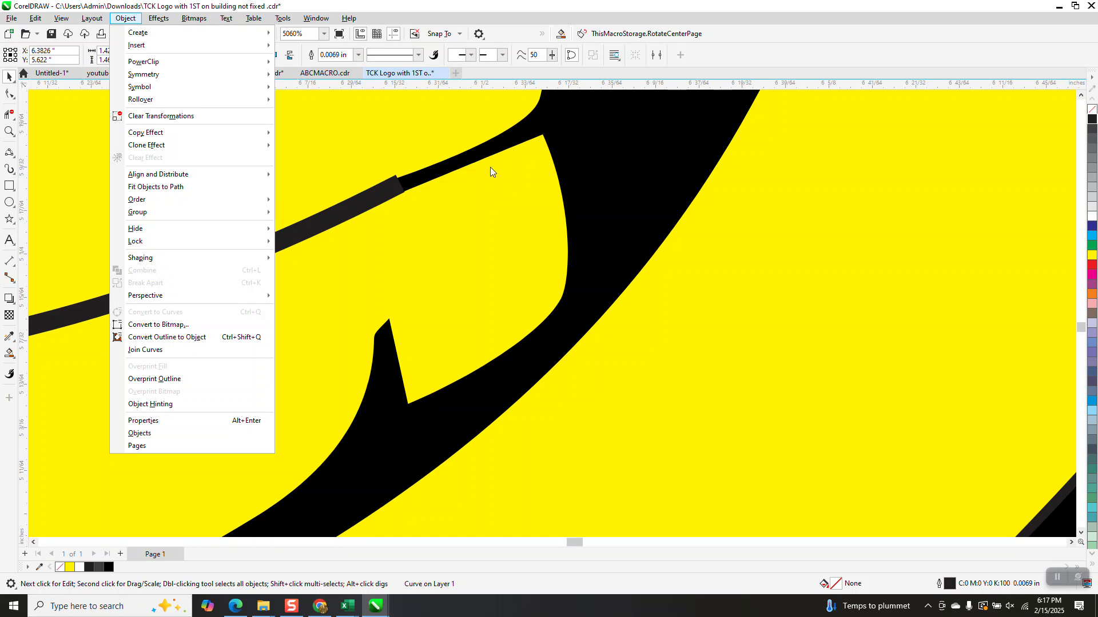
pyautogui.scroll(-5, 483, 252)
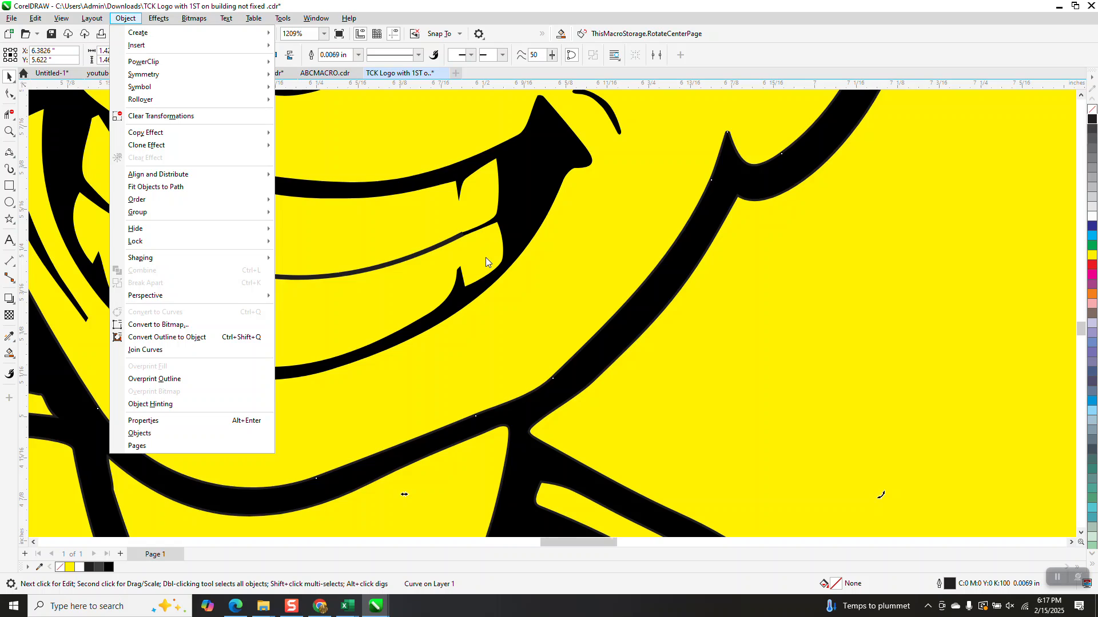
pyautogui.click(345, 248)
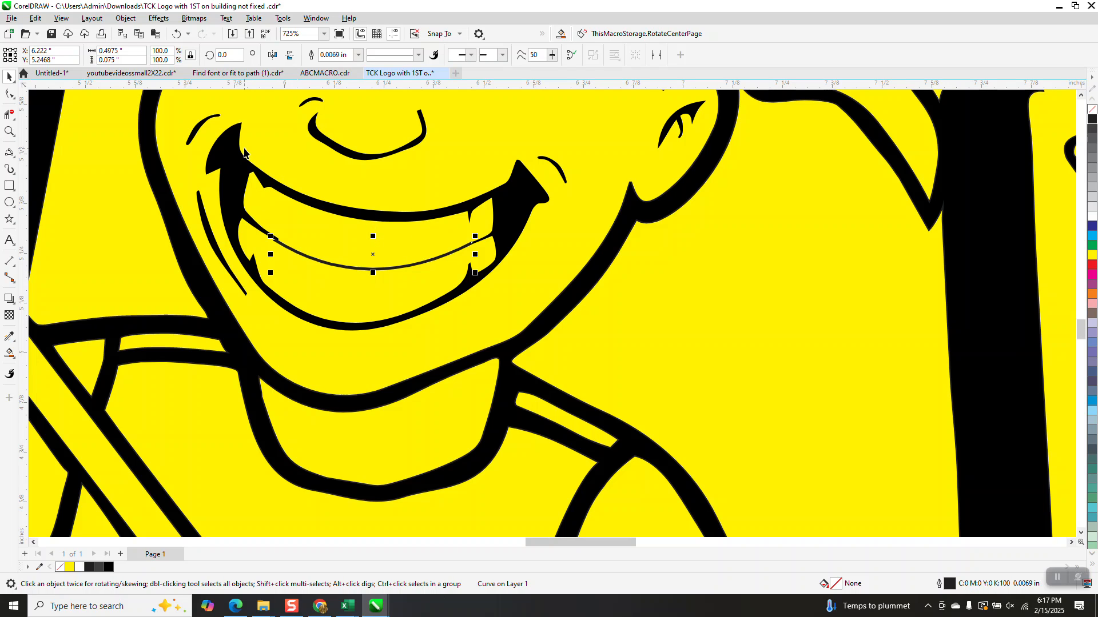
pyautogui.click(126, 18)
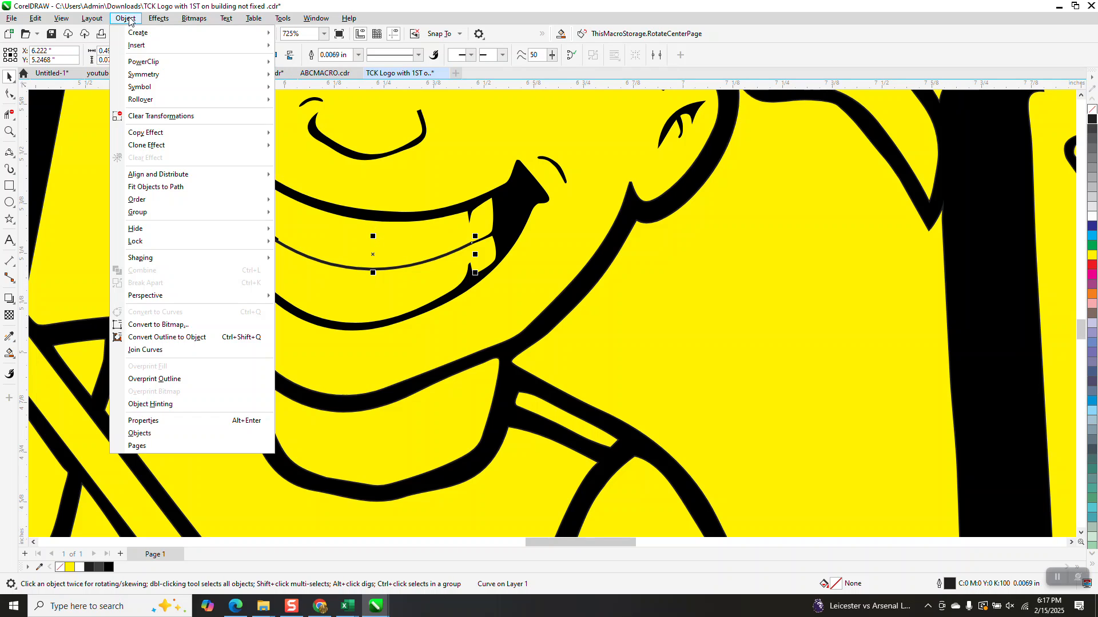
pyautogui.click(201, 338)
pyautogui.press('z')
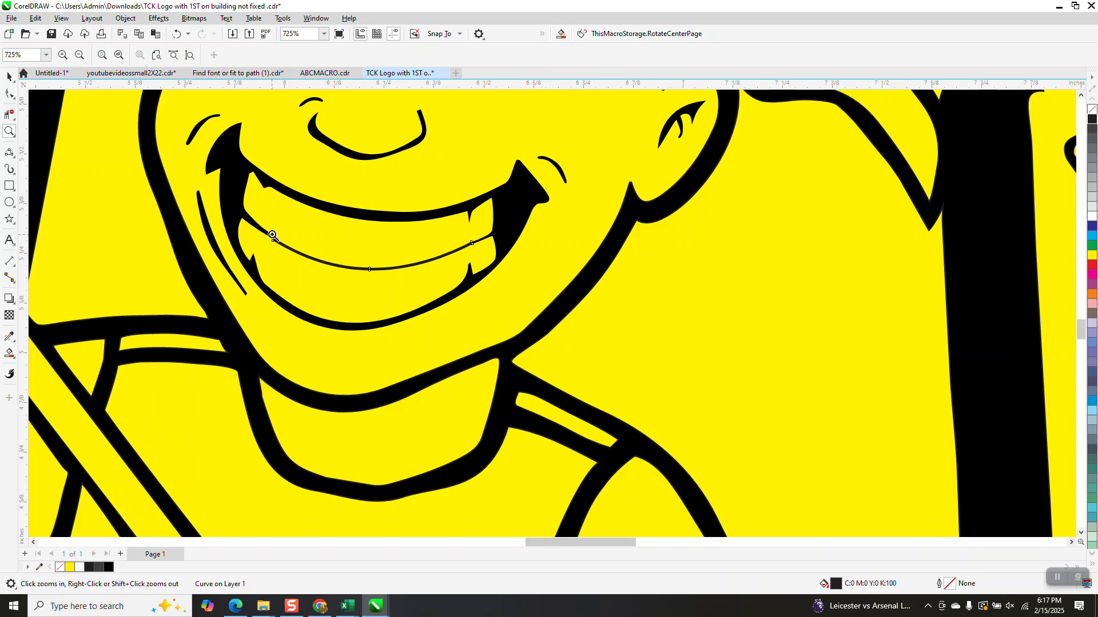
# Move the teeth curve's two left end nodes onto the edges of the existing black tooth line
pyautogui.moveTo(267, 230); pyautogui.dragTo(313, 274)
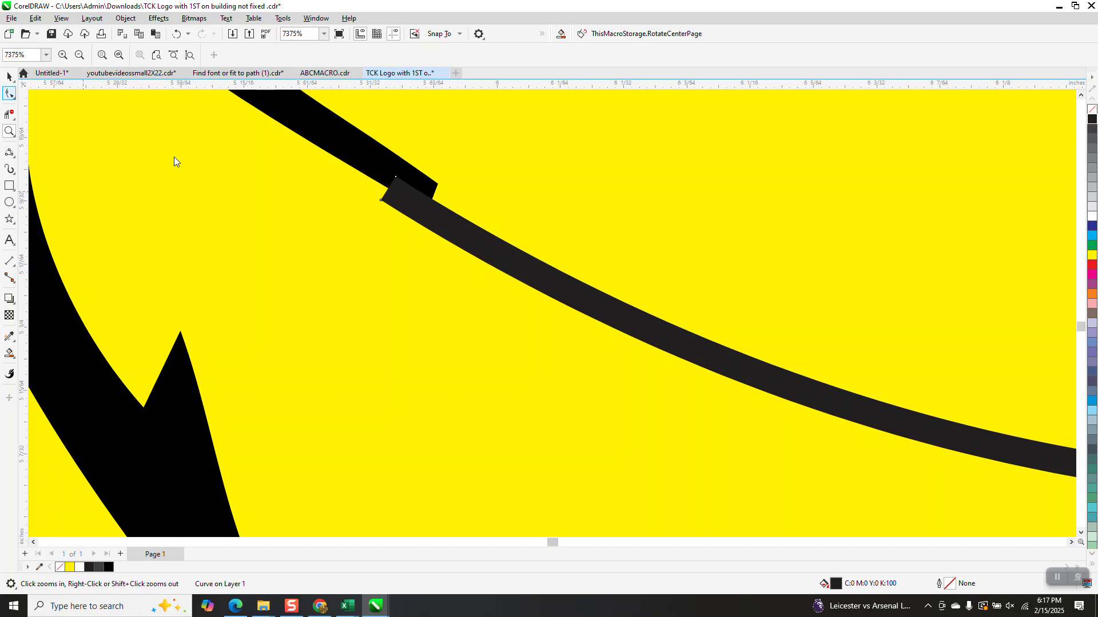
pyautogui.press('F10')
pyautogui.moveTo(395, 177); pyautogui.dragTo(403, 161)
pyautogui.click(382, 201)
pyautogui.moveTo(383, 203)
pyautogui.mouseDown()
pyautogui.moveTo(399, 176)
pyautogui.moveTo(391, 189)
pyautogui.mouseUp()
pyautogui.scroll(-5, 189, 242)
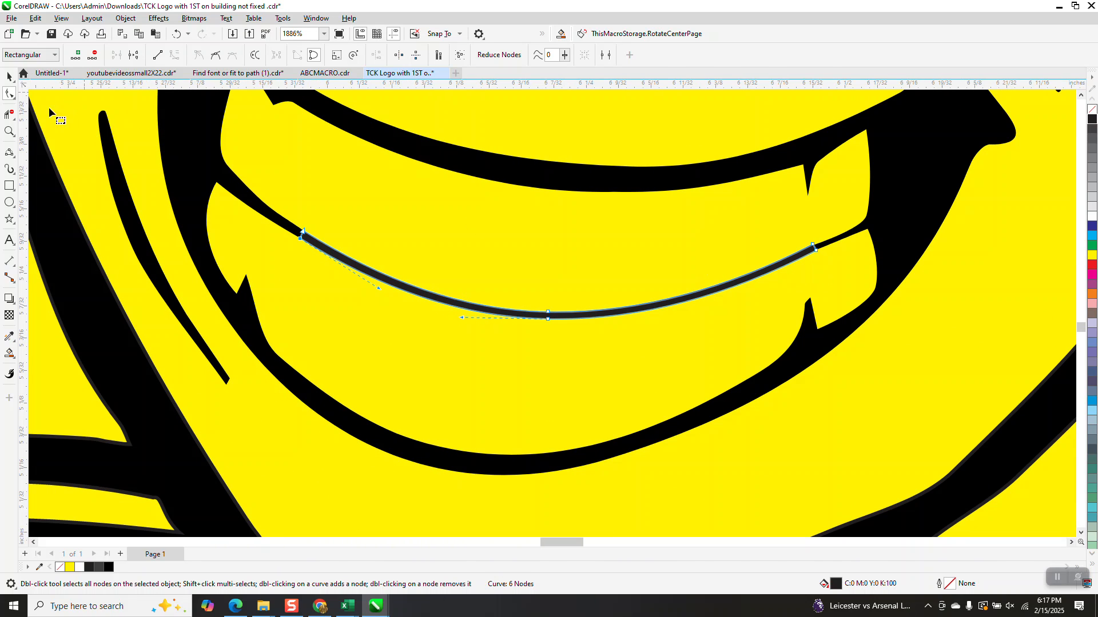
# Move the teeth curve's two right end nodes onto the upper and lower edges of the existing black tooth line
pyautogui.click(9, 131)
pyautogui.moveTo(782, 237); pyautogui.dragTo(872, 291)
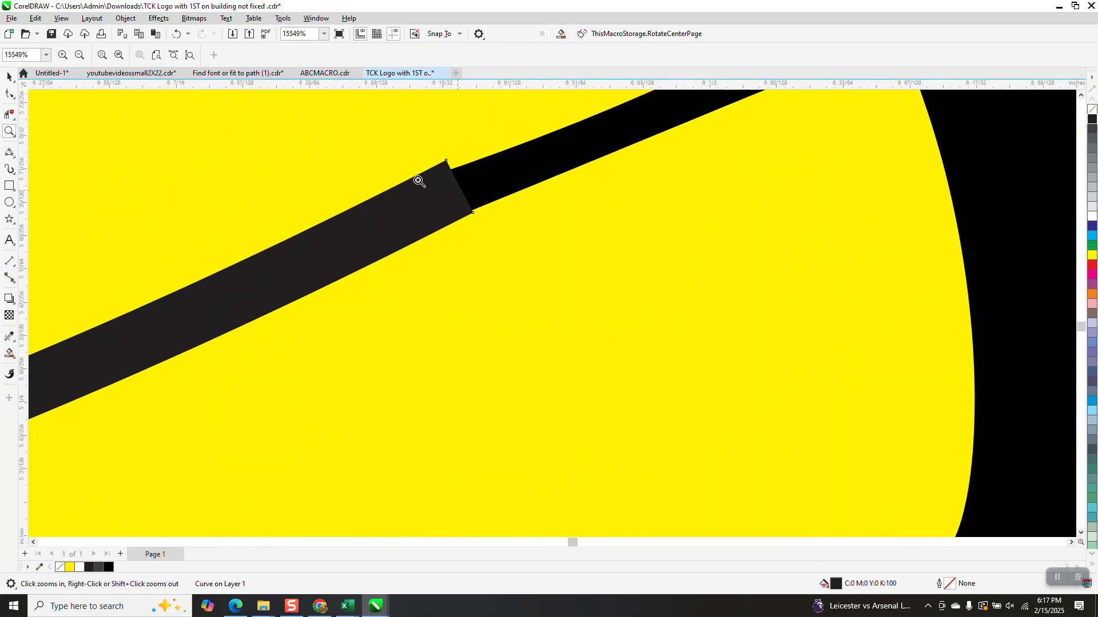
pyautogui.click(9, 93)
pyautogui.click(455, 222)
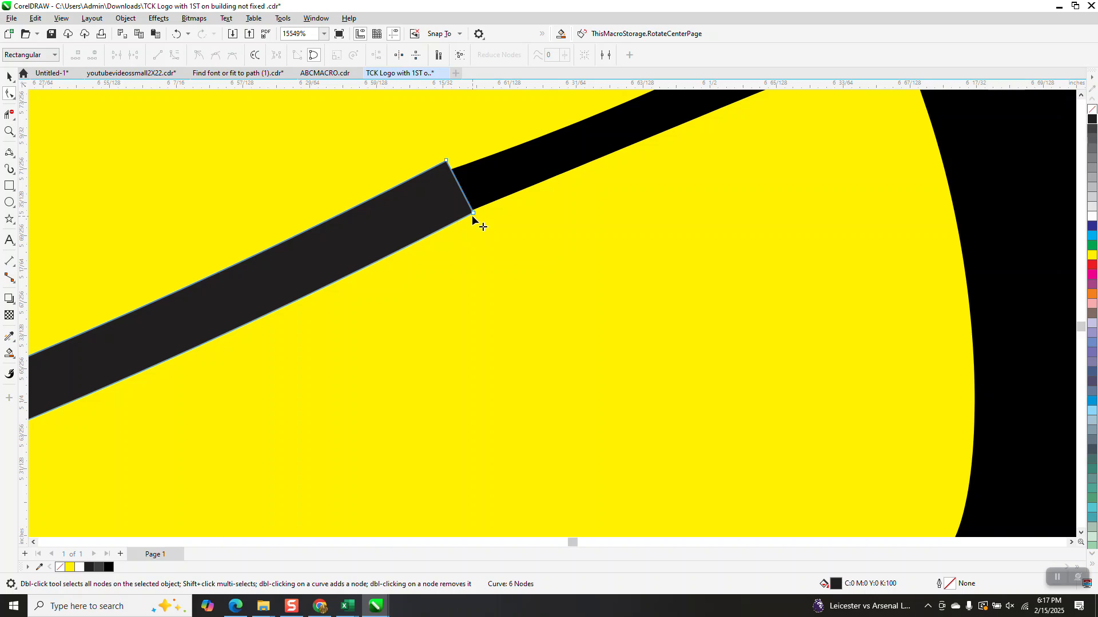
pyautogui.moveTo(472, 212); pyautogui.dragTo(472, 210)
pyautogui.moveTo(447, 160); pyautogui.dragTo(427, 177)
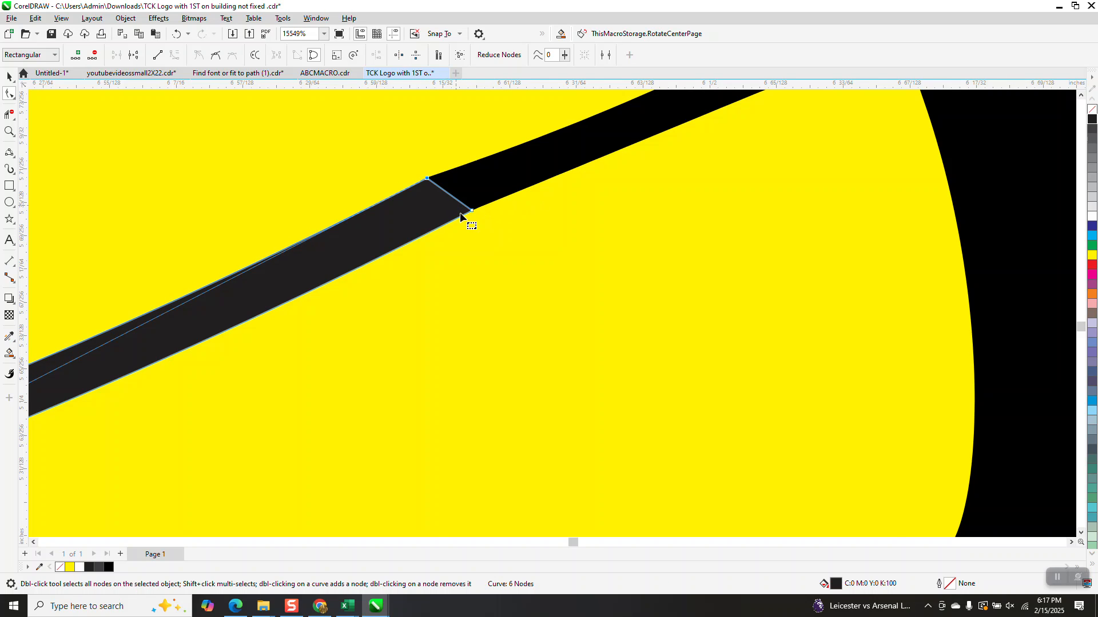
pyautogui.scroll(-1, 464, 215)
pyautogui.click(10, 131)
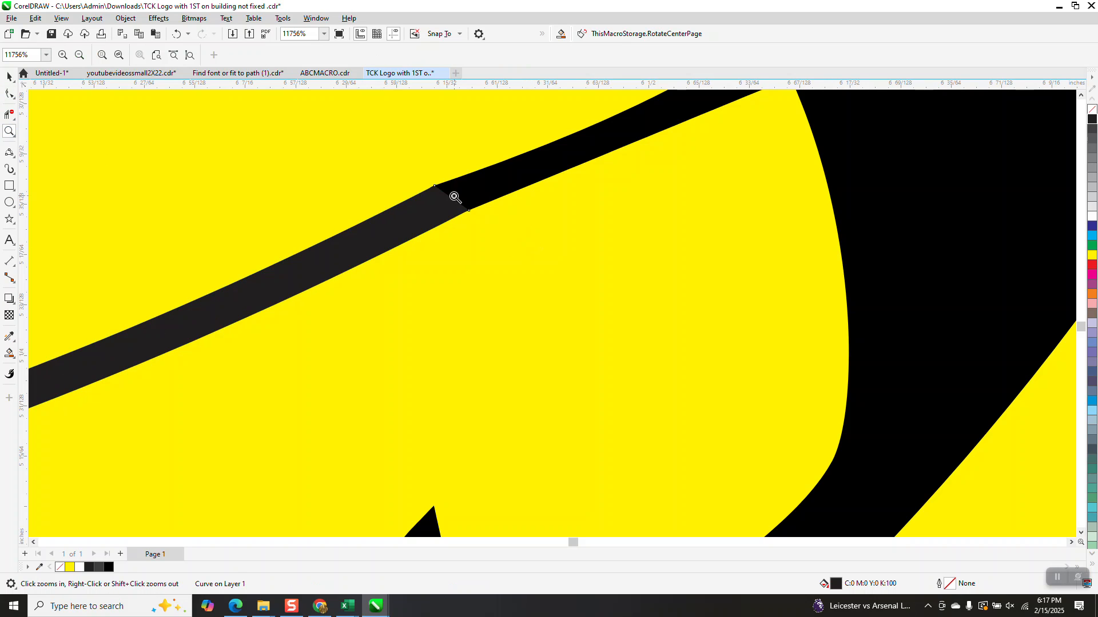
pyautogui.moveTo(416, 172); pyautogui.dragTo(541, 256)
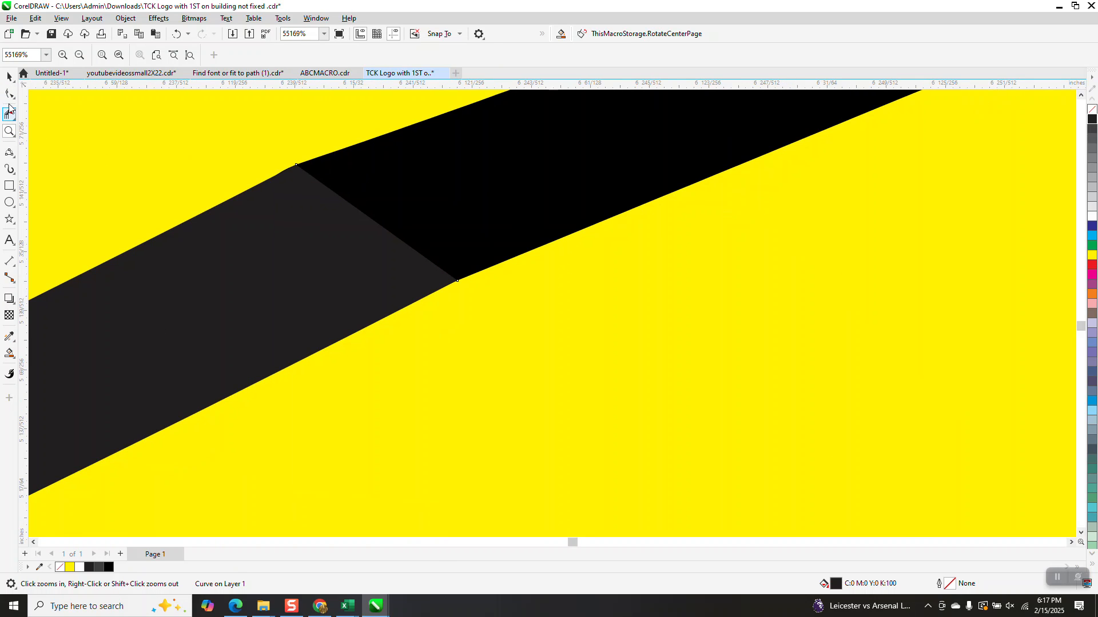
# Select the new teeth curve and give it a black outline of Hairline width
pyautogui.click(7, 76)
pyautogui.click(318, 258)
pyautogui.scroll(-2, 368, 255)
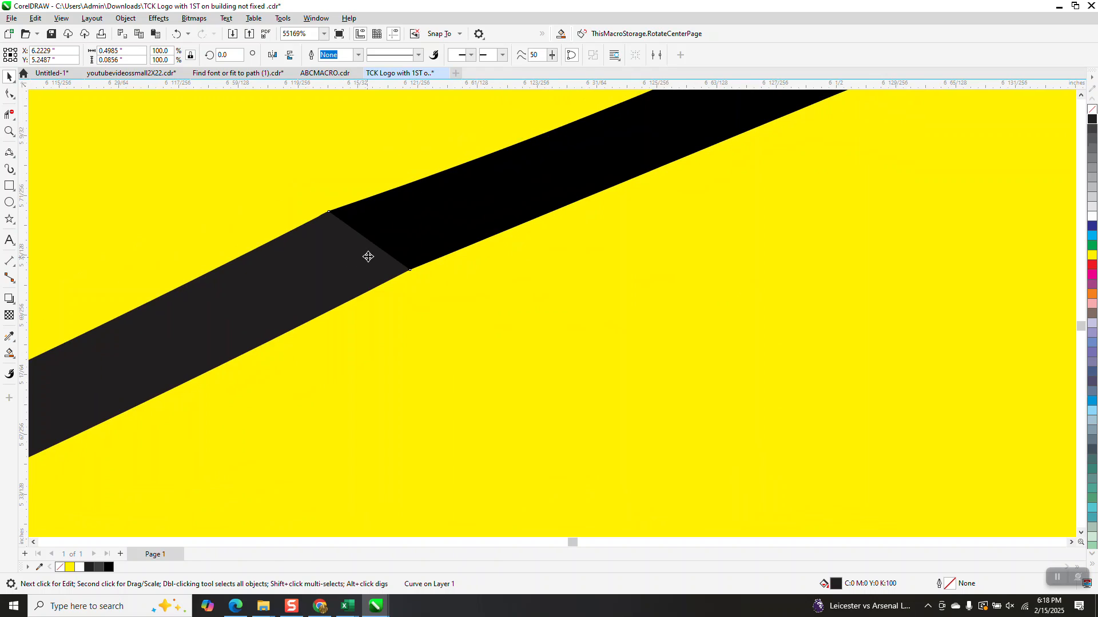
pyautogui.scroll(-1, 368, 256)
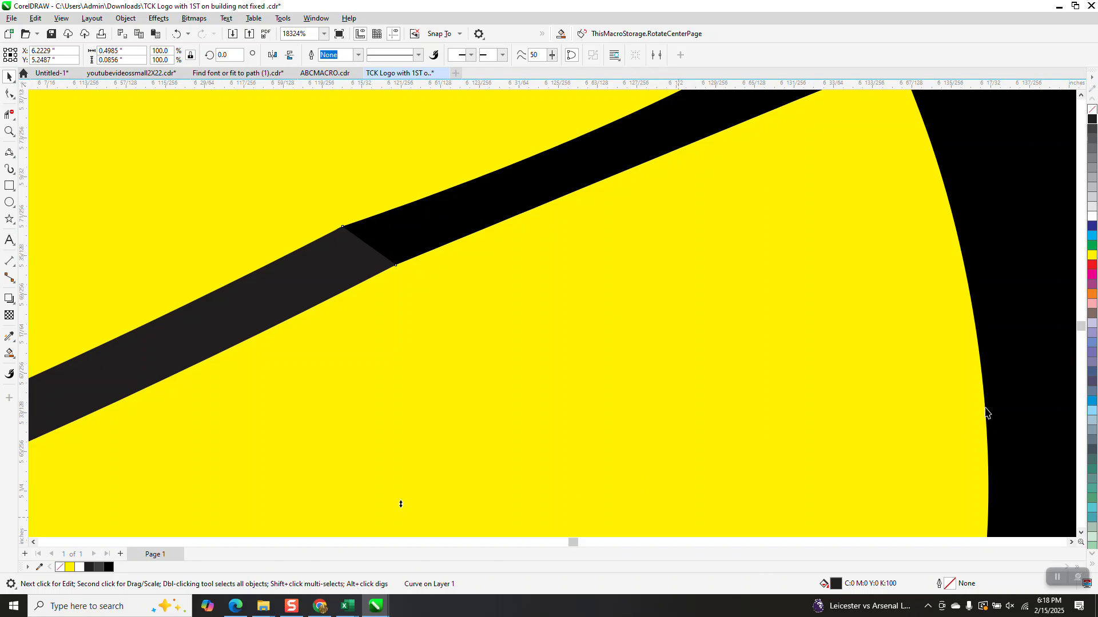
pyautogui.rightClick(1092, 121)
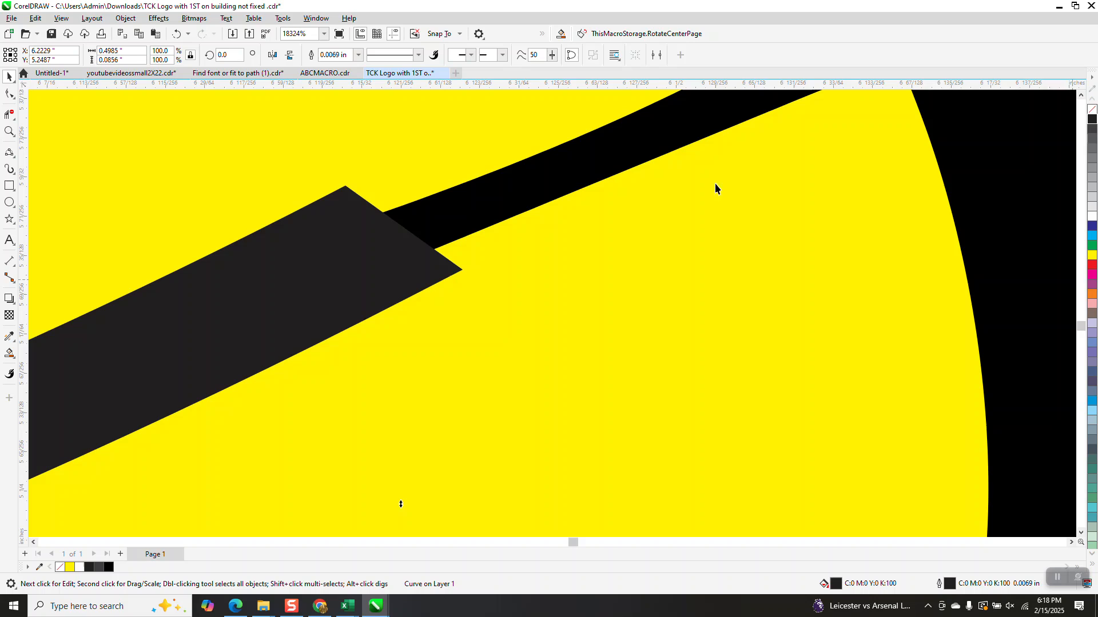
pyautogui.click(358, 55)
pyautogui.click(337, 76)
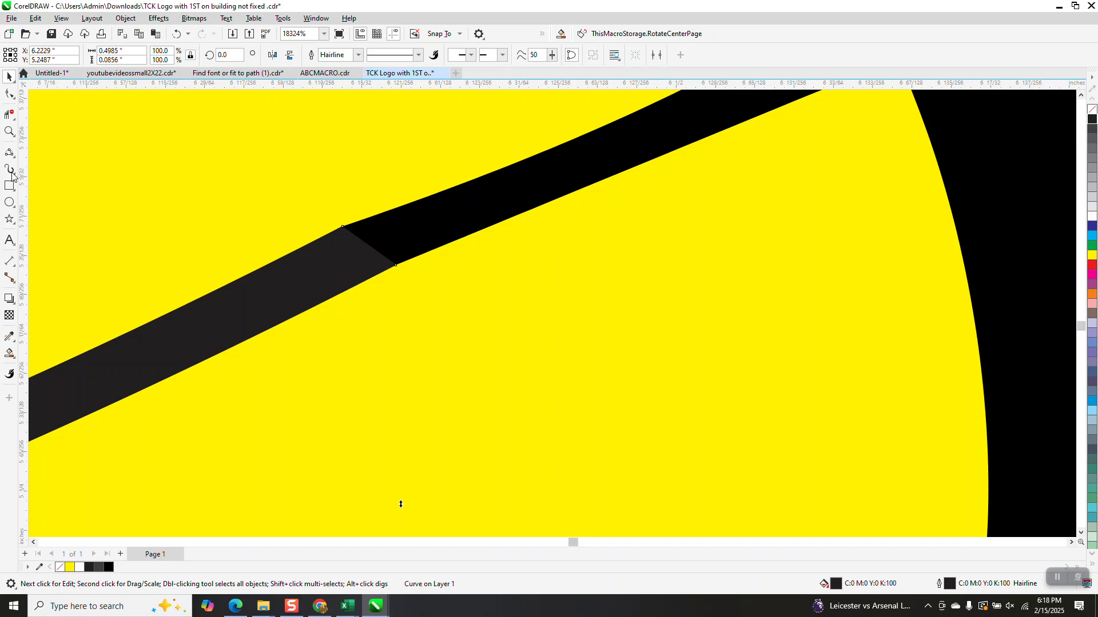
# Check the colour of the existing black tooth line with the Color Eyedropper and reselect the teeth curve
pyautogui.click(16, 345)
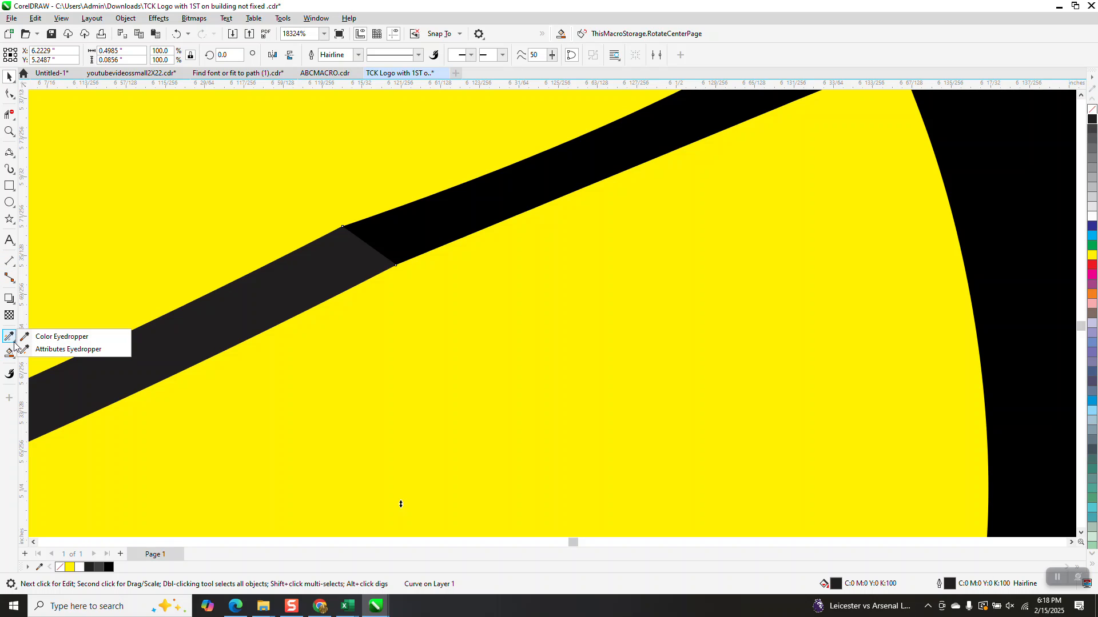
pyautogui.click(45, 336)
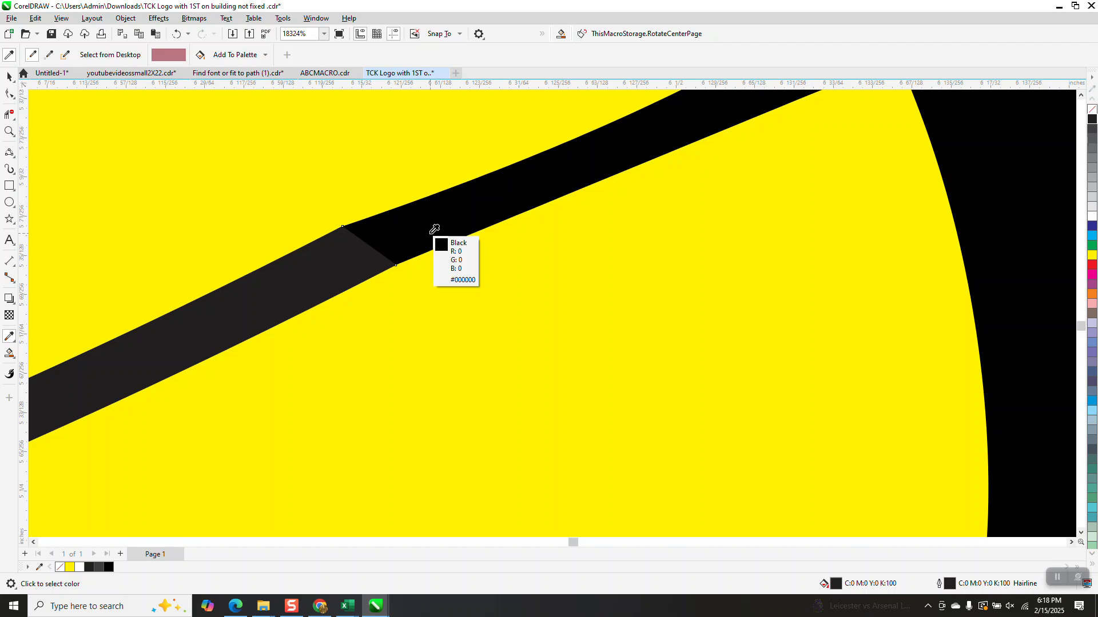
pyautogui.press('space')
pyautogui.click(314, 252)
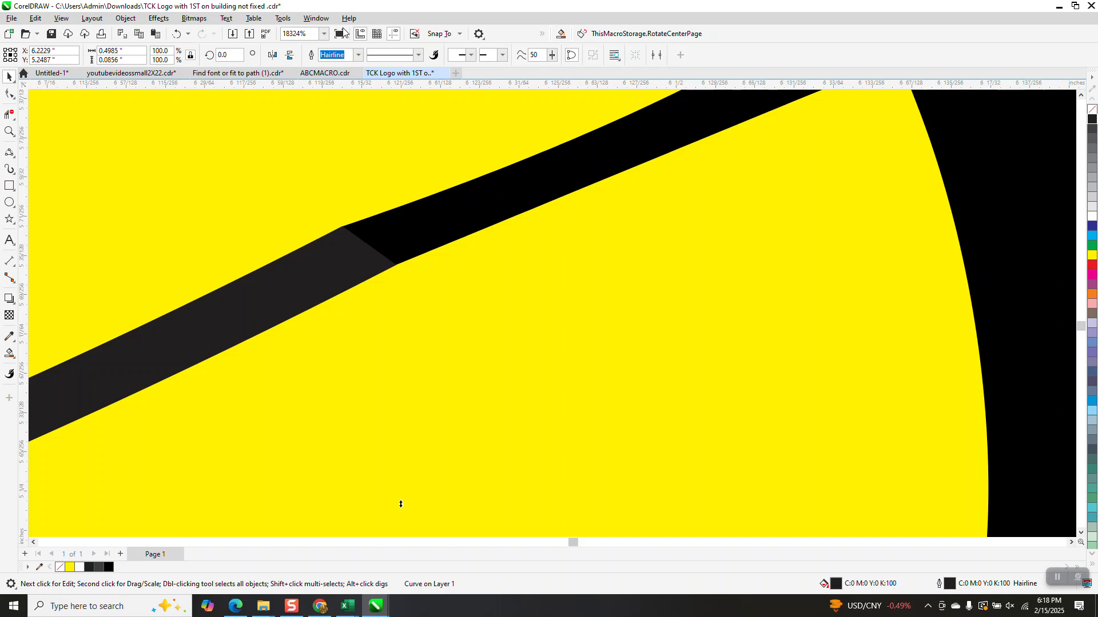
# Replace the displayed Default Palette with the RGB Palette, keeping the Document Palette shown
pyautogui.click(285, 20)
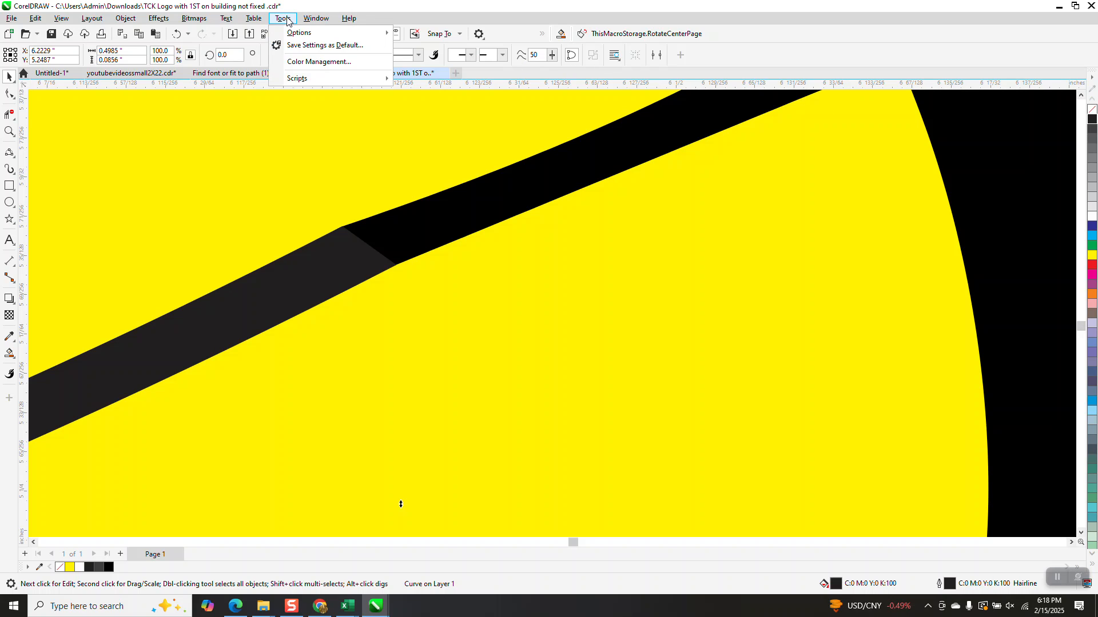
pyautogui.moveTo(313, 22)
pyautogui.moveTo(266, 21)
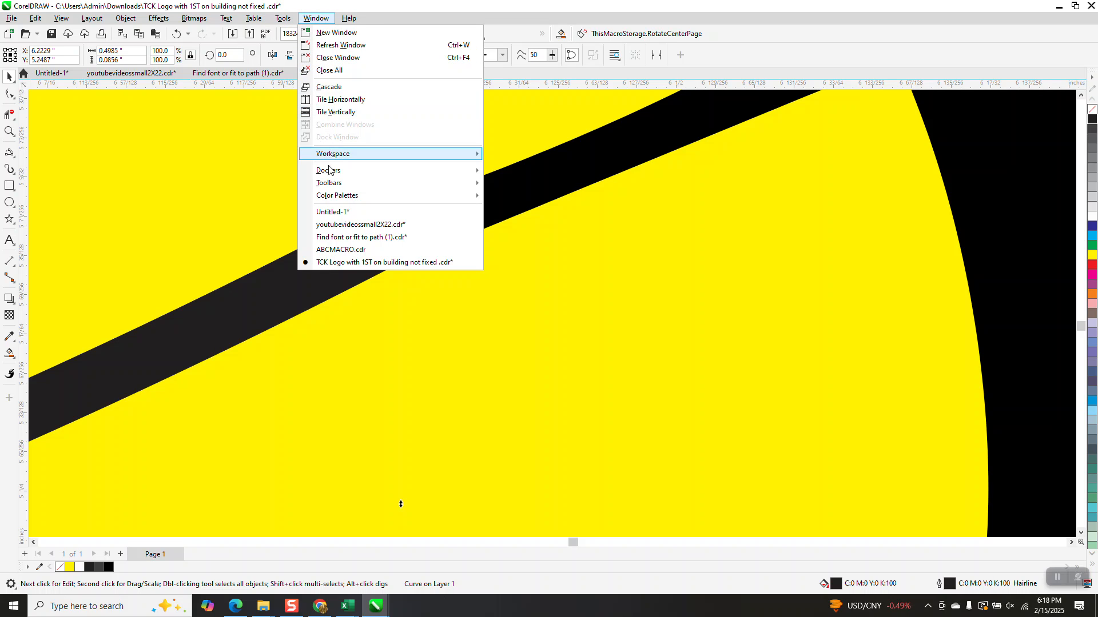
pyautogui.moveTo(340, 196)
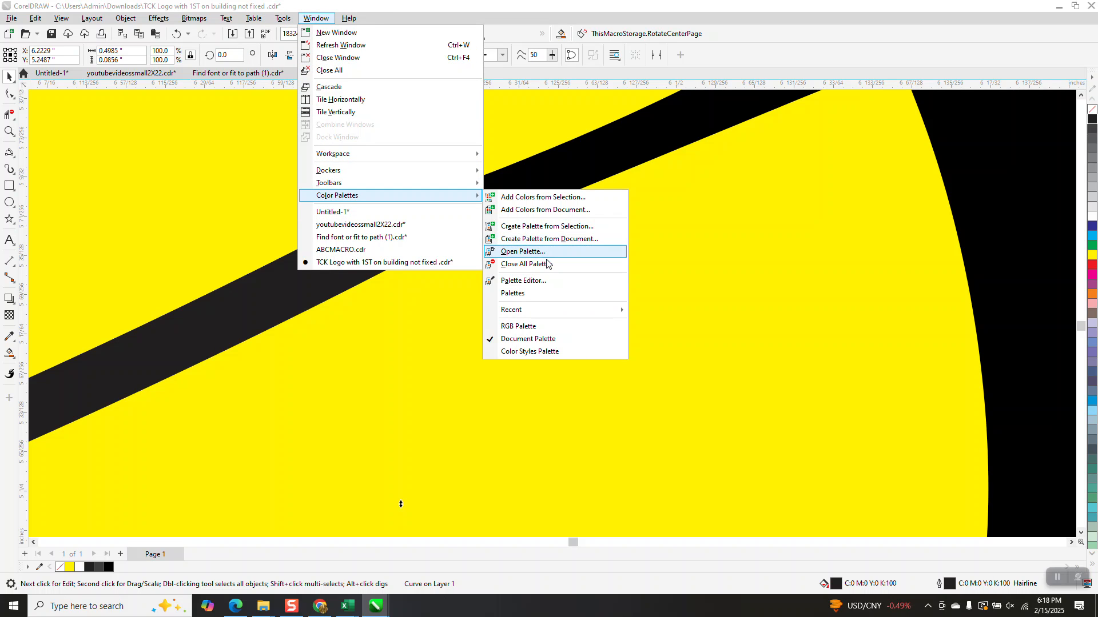
pyautogui.click(519, 293)
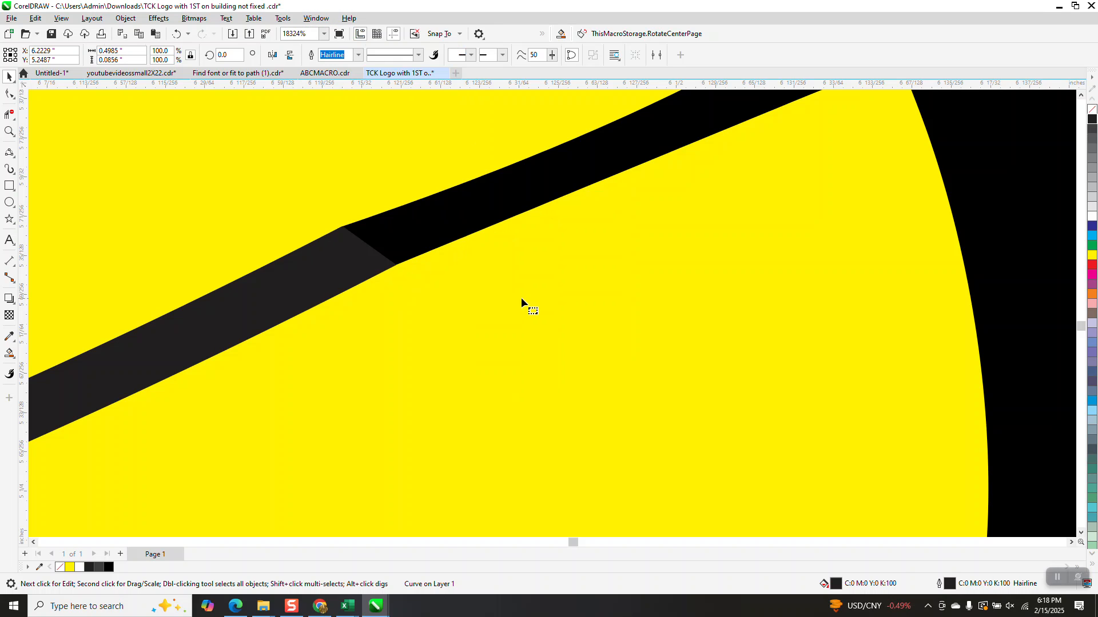
pyautogui.press('F10')
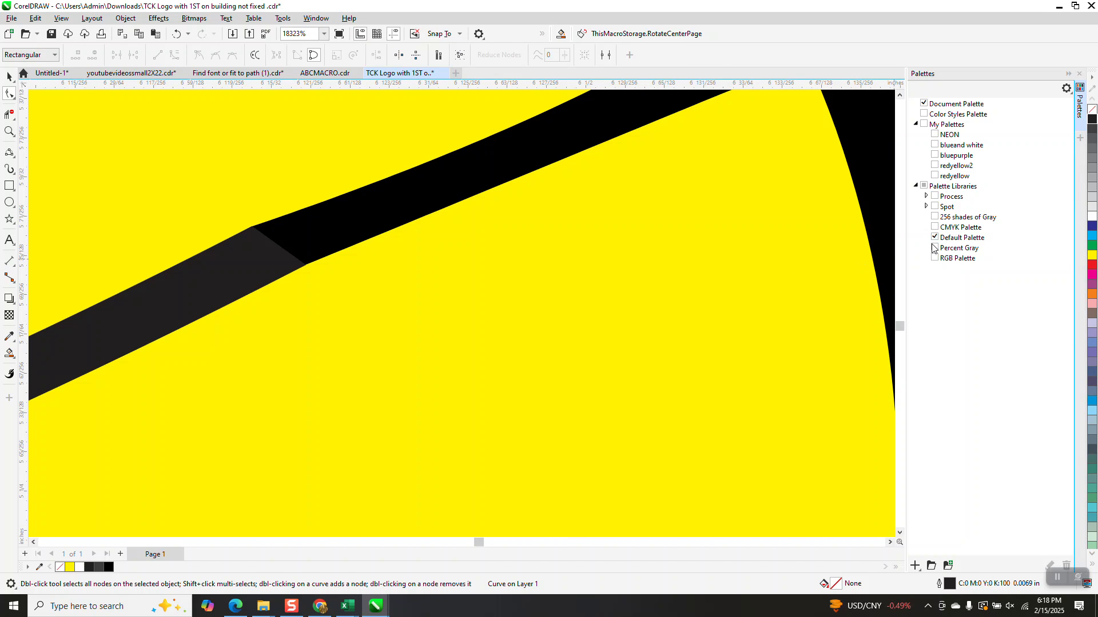
pyautogui.click(934, 237)
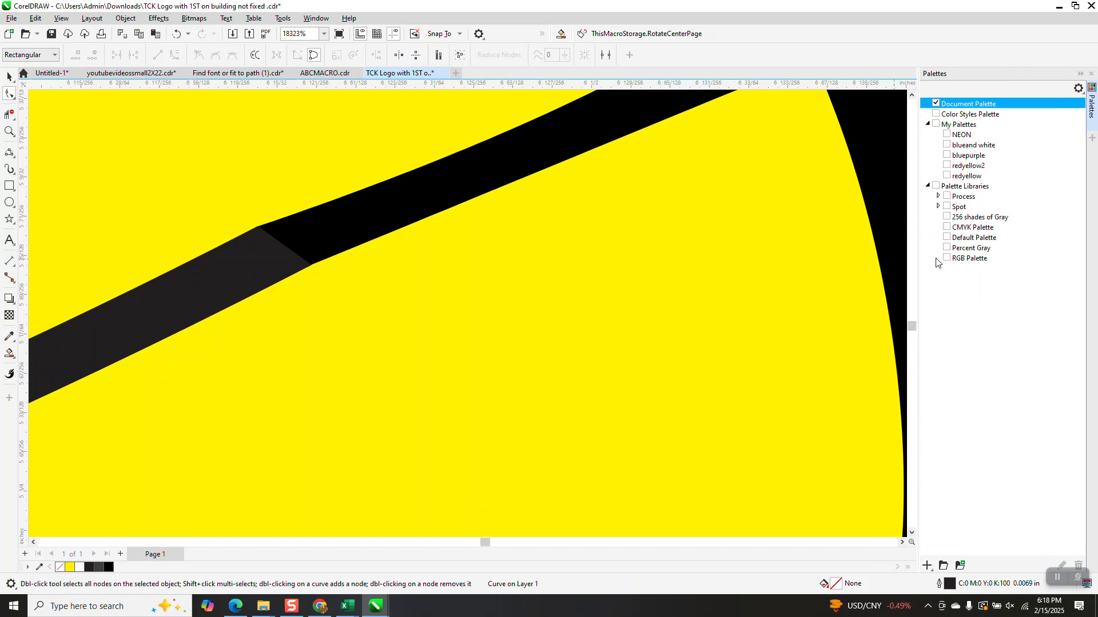
pyautogui.click(950, 261)
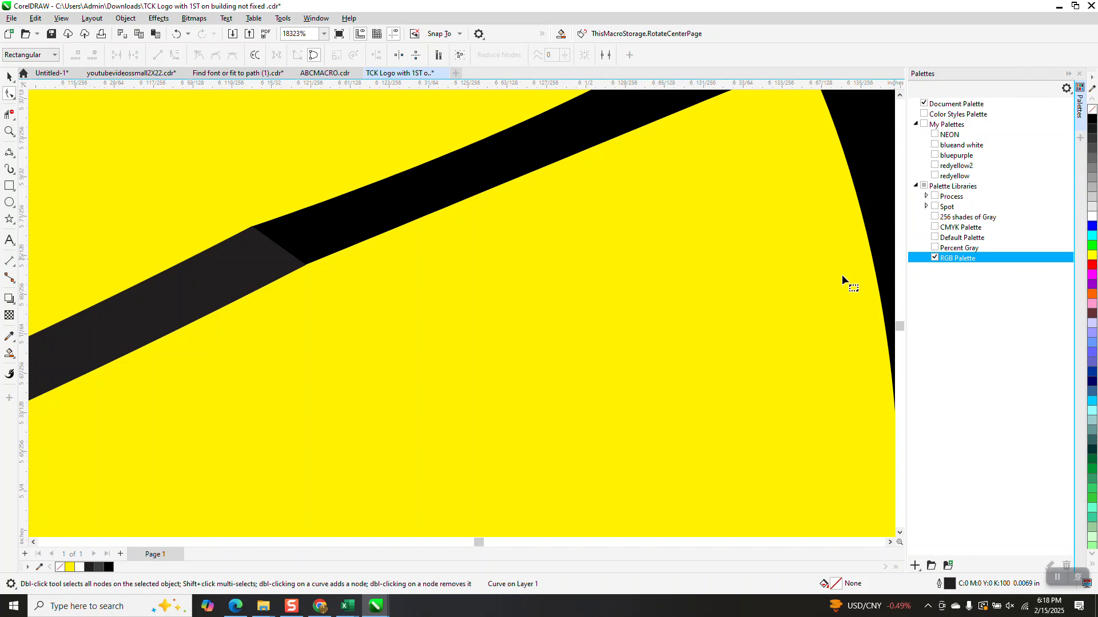
# Fill the new teeth curve with RGB black (R0 G0 B0)
pyautogui.click(678, 272)
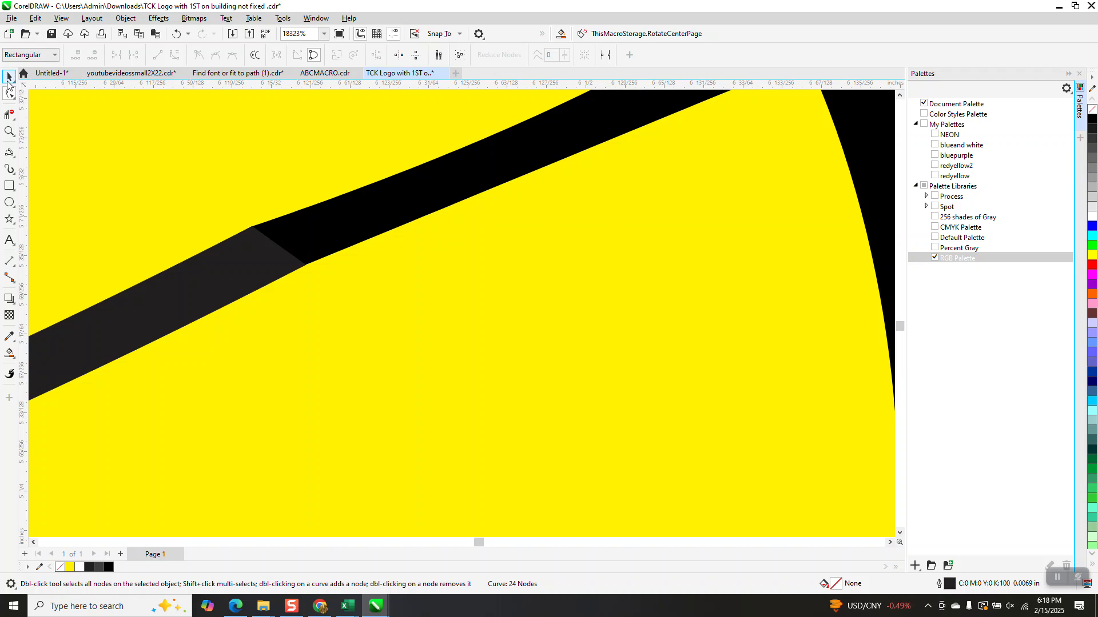
pyautogui.press('space')
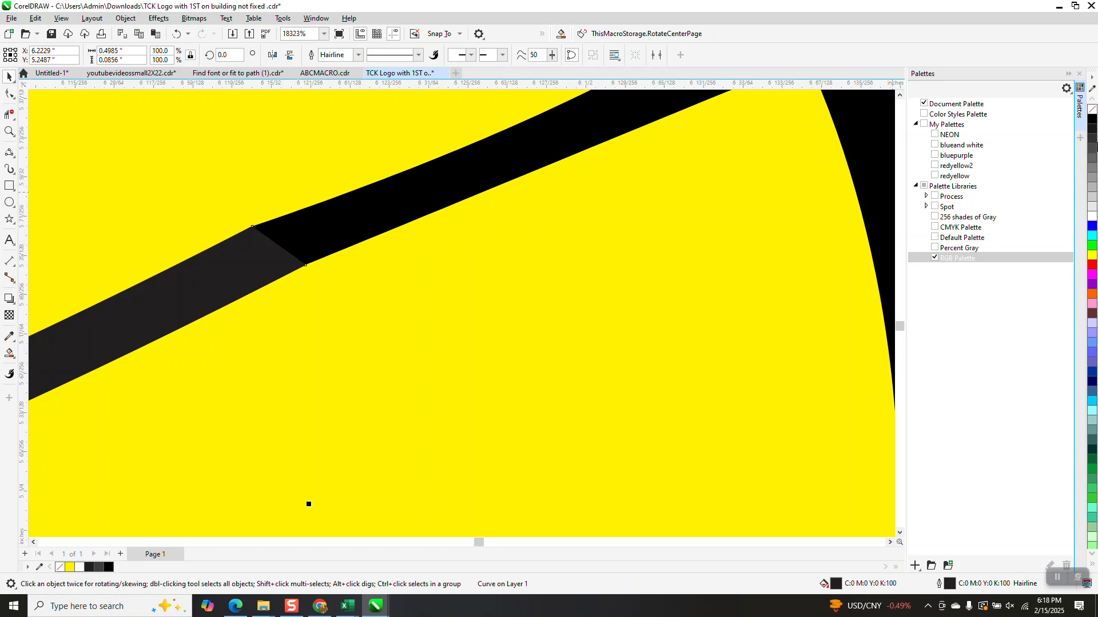
pyautogui.click(1092, 120)
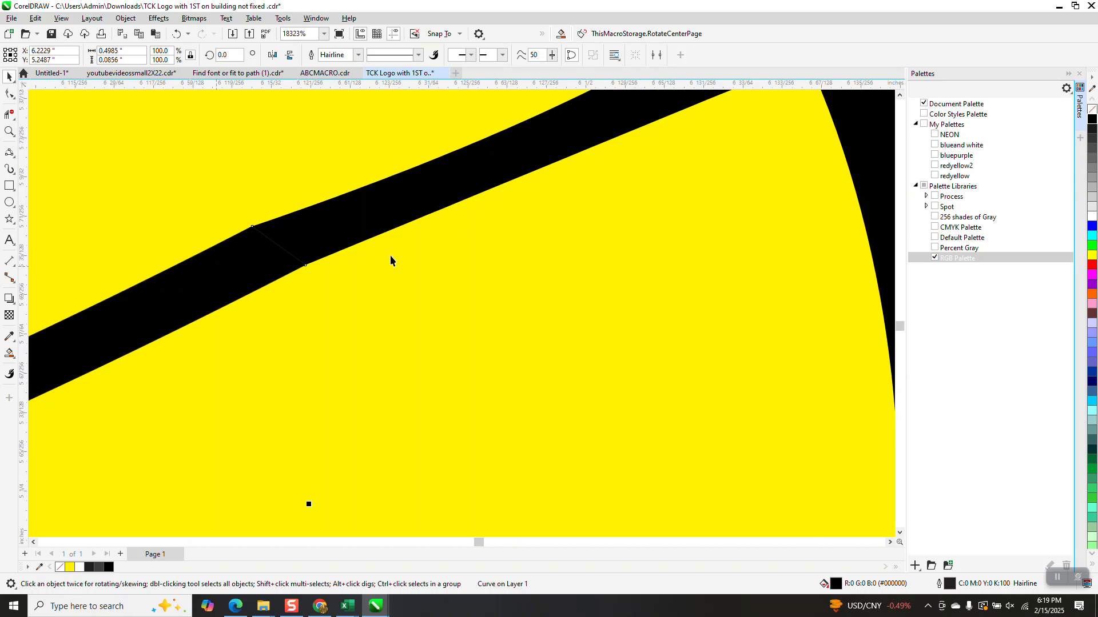
pyautogui.scroll(-7, 472, 252)
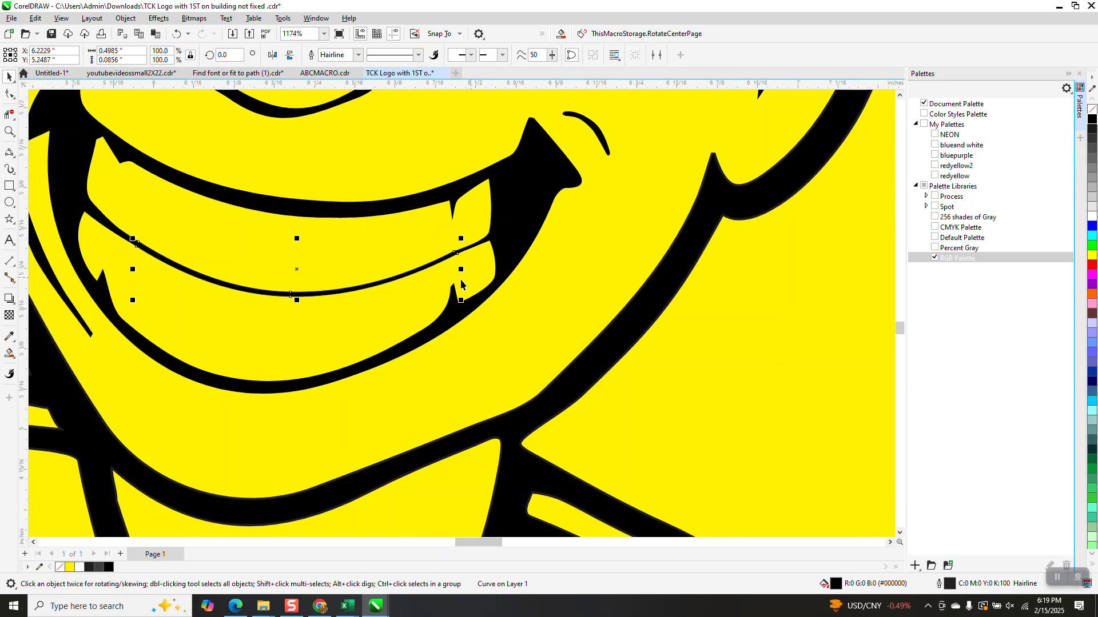
# Add three closely spaced nodes near the left of the teeth curve's upper edge and pull the middle one up into a spike
pyautogui.click(9, 131)
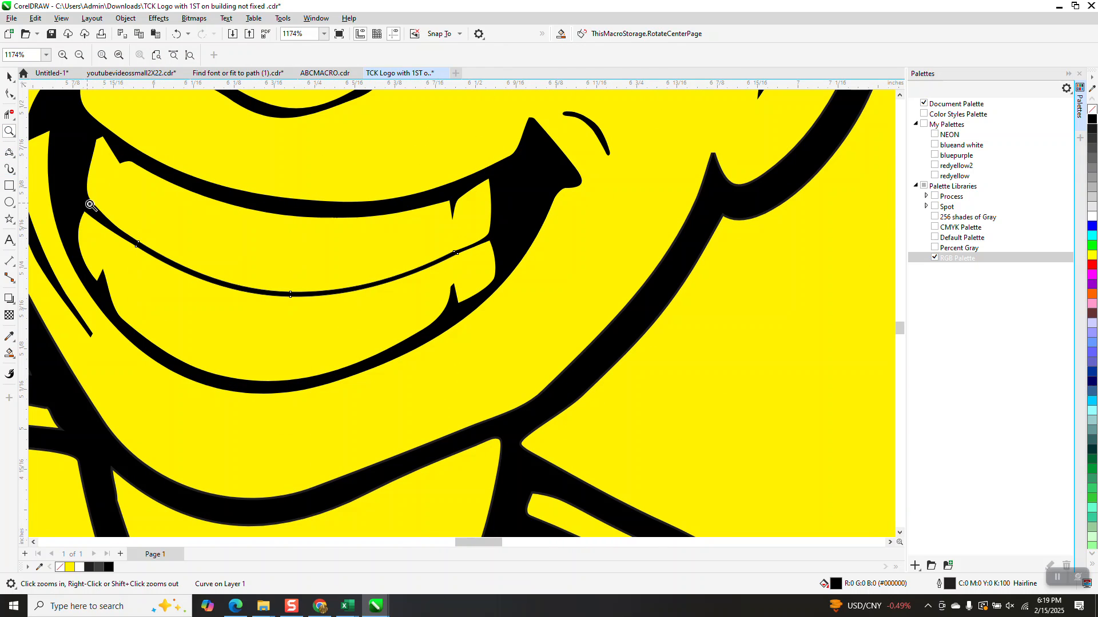
pyautogui.moveTo(101, 214); pyautogui.dragTo(251, 320)
pyautogui.click(9, 93)
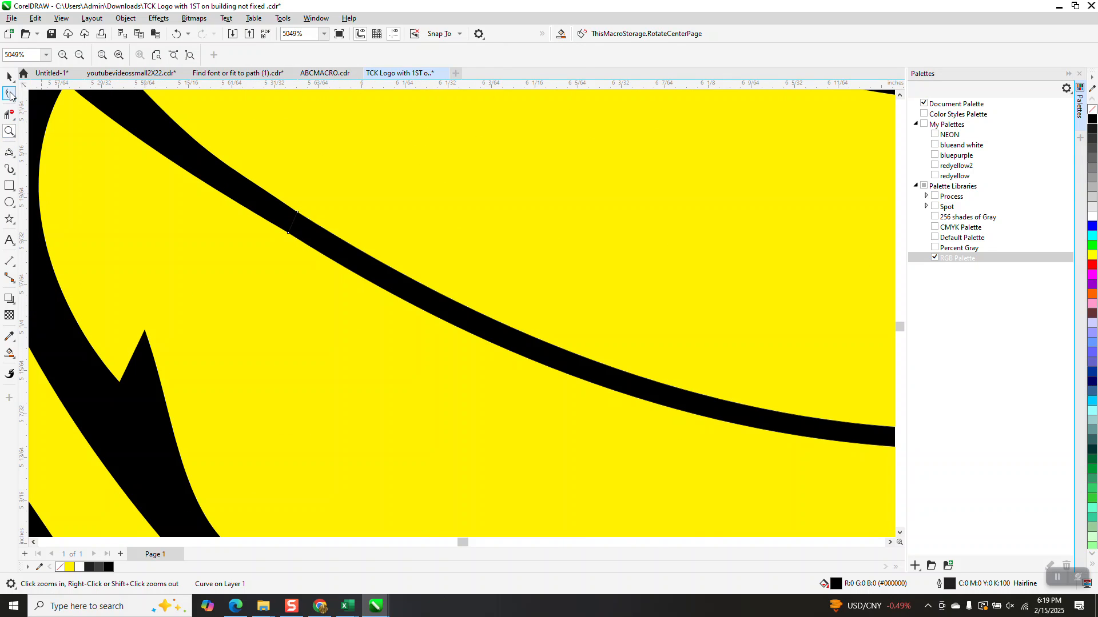
pyautogui.doubleClick(438, 294)
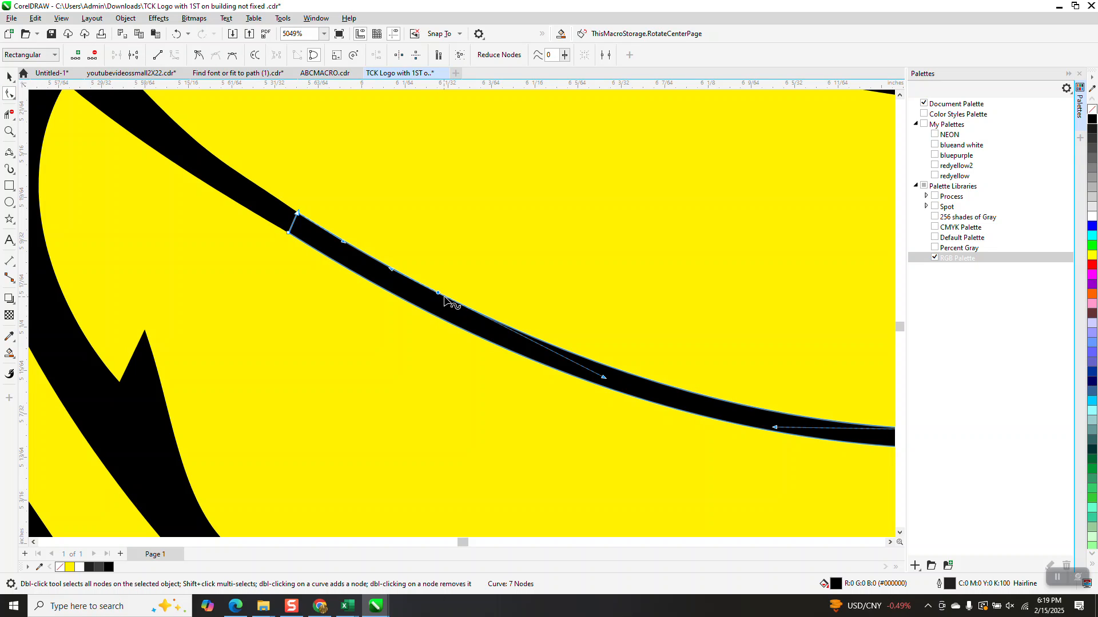
pyautogui.doubleClick(451, 301)
pyautogui.doubleClick(464, 307)
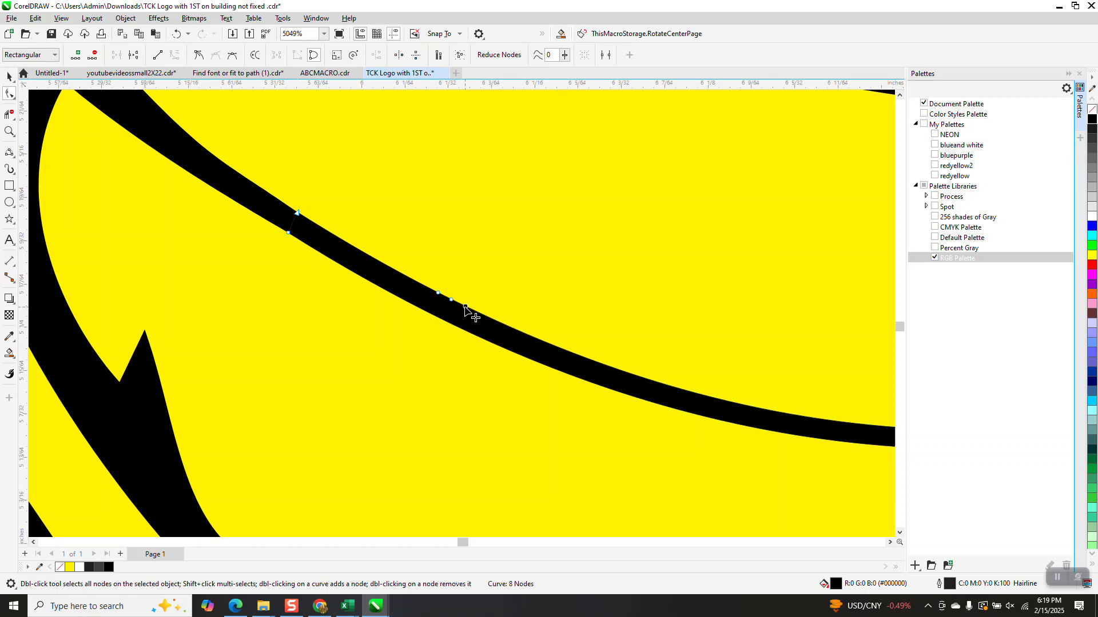
pyautogui.moveTo(452, 300); pyautogui.dragTo(457, 243)
# Add three closely spaced nodes between the first spike and the teeth curve's lowest point, and pull the middle one up into a second spike
pyautogui.scroll(-2, 280, 279)
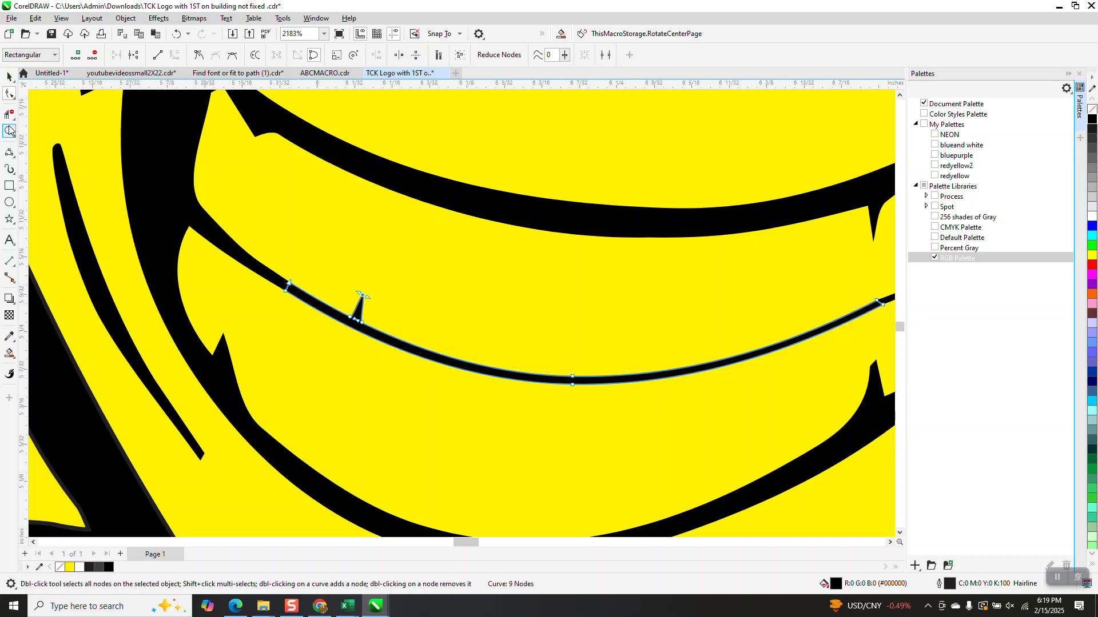
pyautogui.press('z')
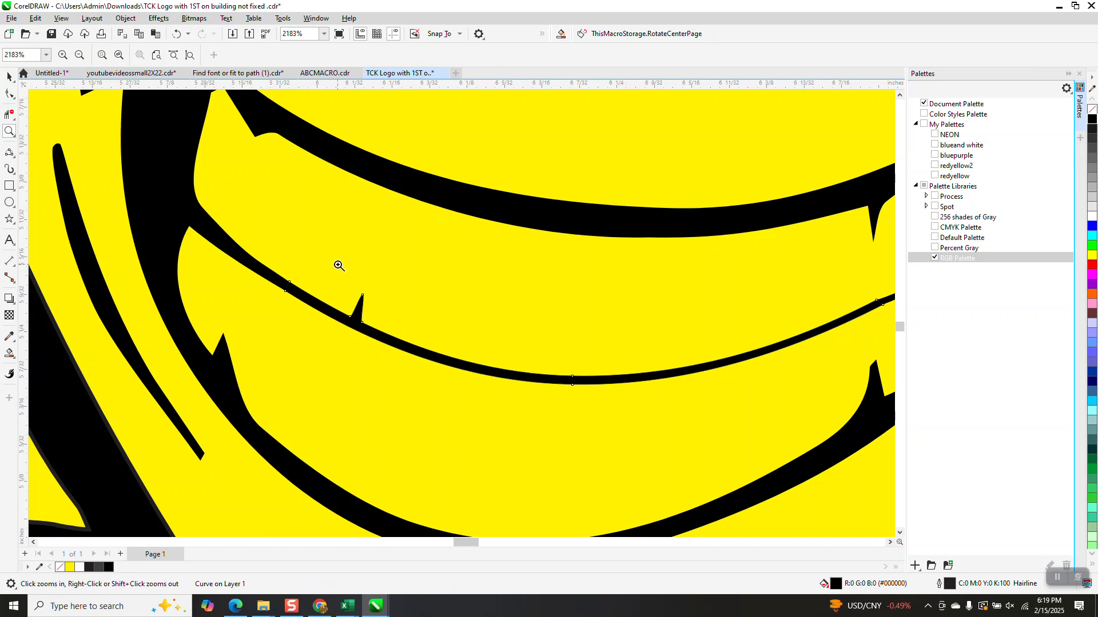
pyautogui.moveTo(658, 437); pyautogui.dragTo(657, 436)
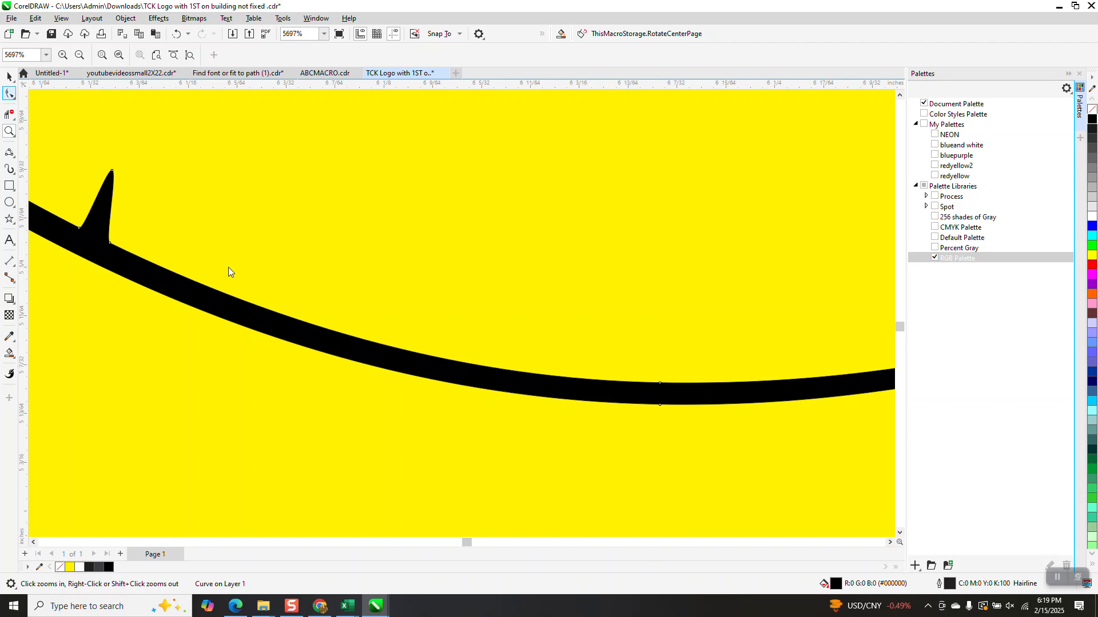
pyautogui.click(318, 326)
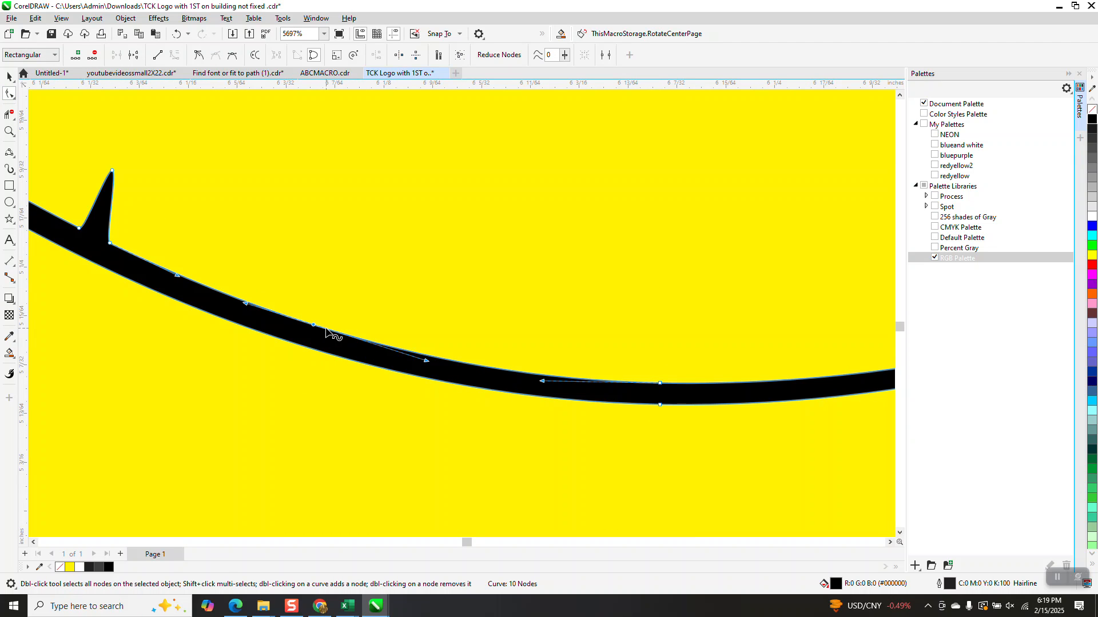
pyautogui.moveTo(327, 331); pyautogui.dragTo(327, 330)
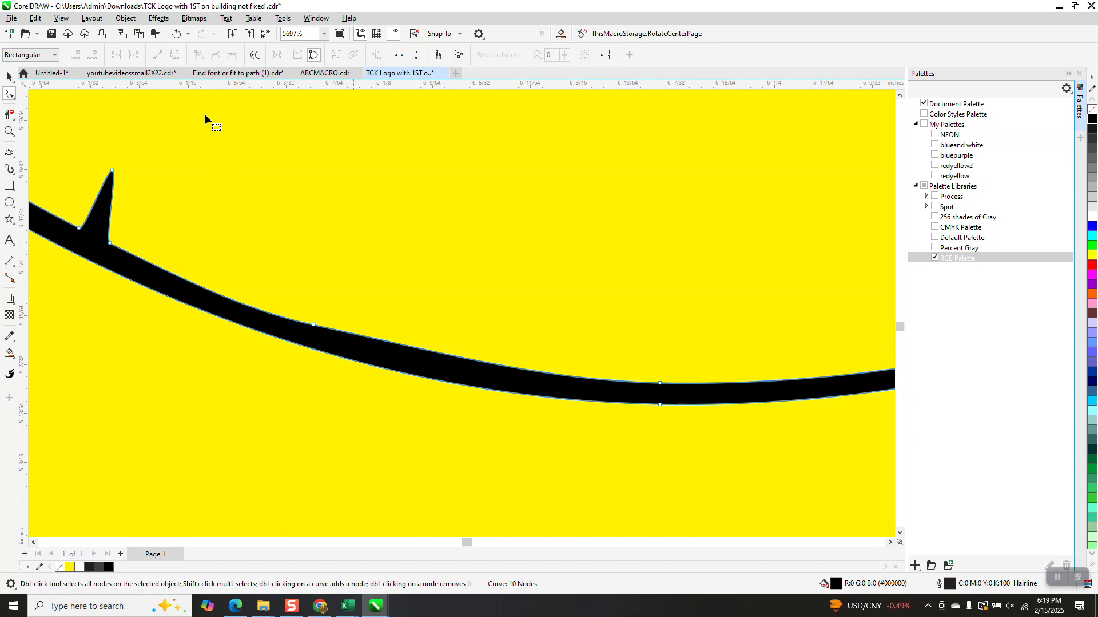
pyautogui.click(175, 34)
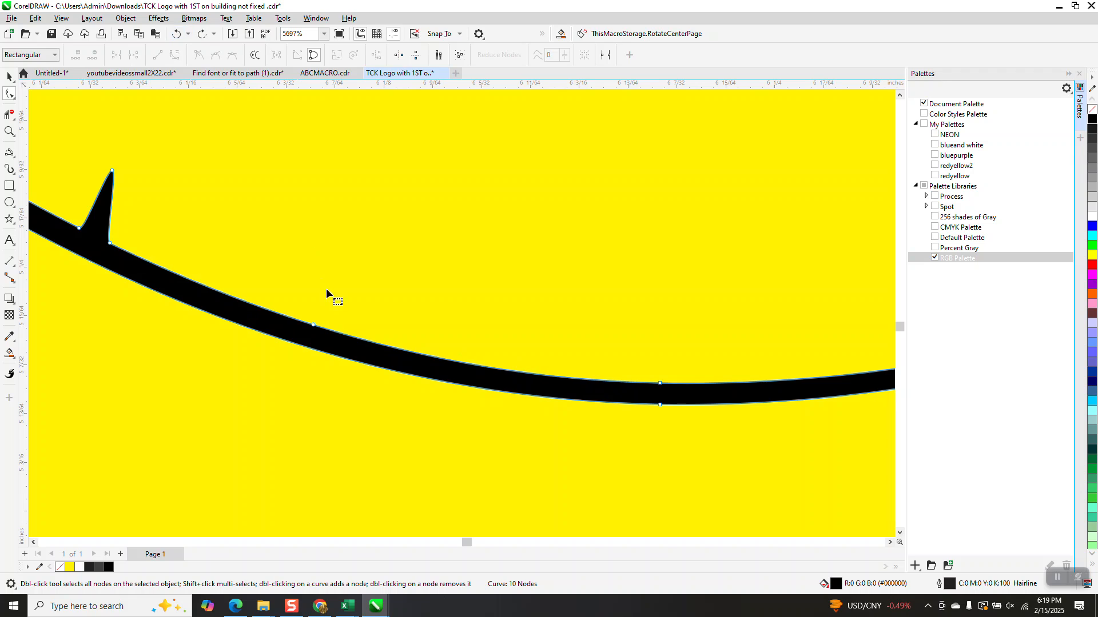
pyautogui.click(340, 342)
pyautogui.doubleClick(349, 336)
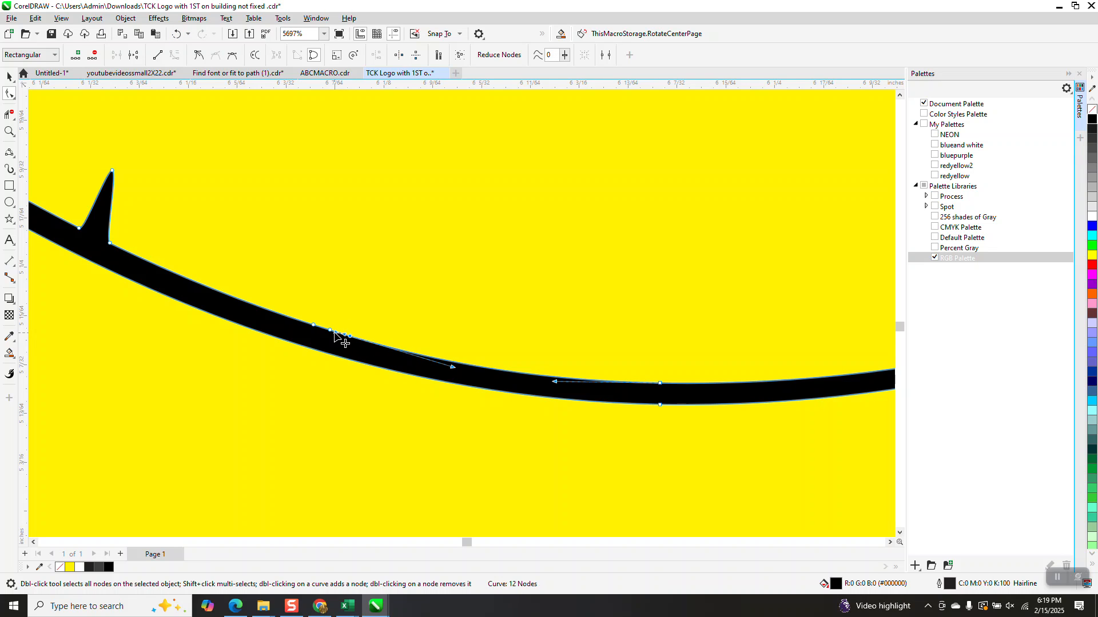
pyautogui.moveTo(330, 331); pyautogui.dragTo(358, 248)
pyautogui.scroll(-3, 227, 243)
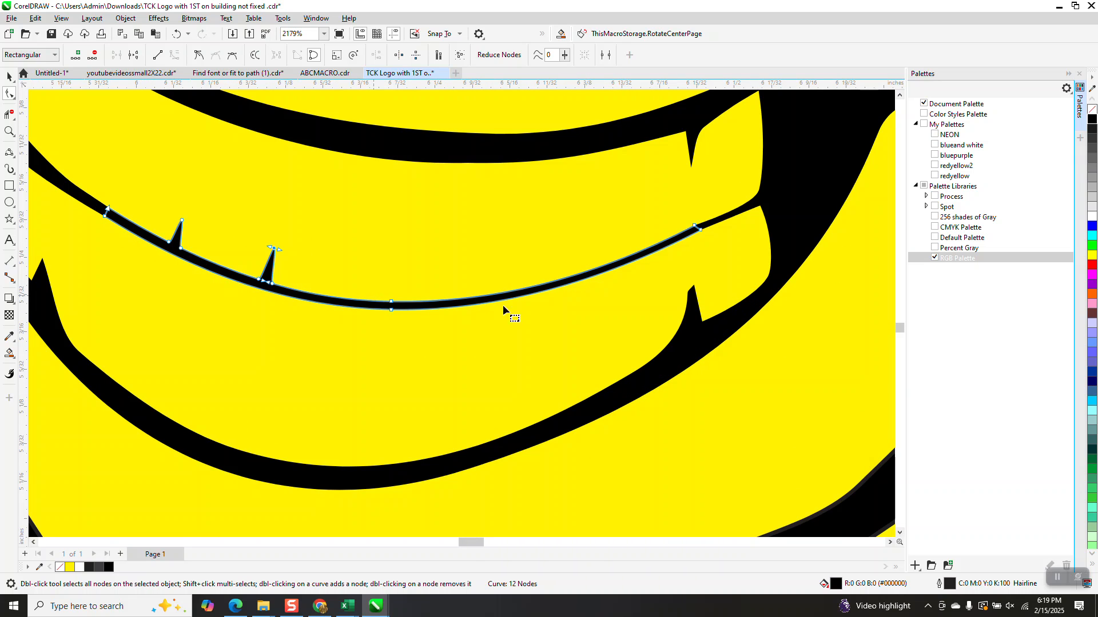
# Inspect the spiked teeth line in the kayaker's smile and the outer edge of the 1st lettering on the building
pyautogui.scroll(-2, 594, 334)
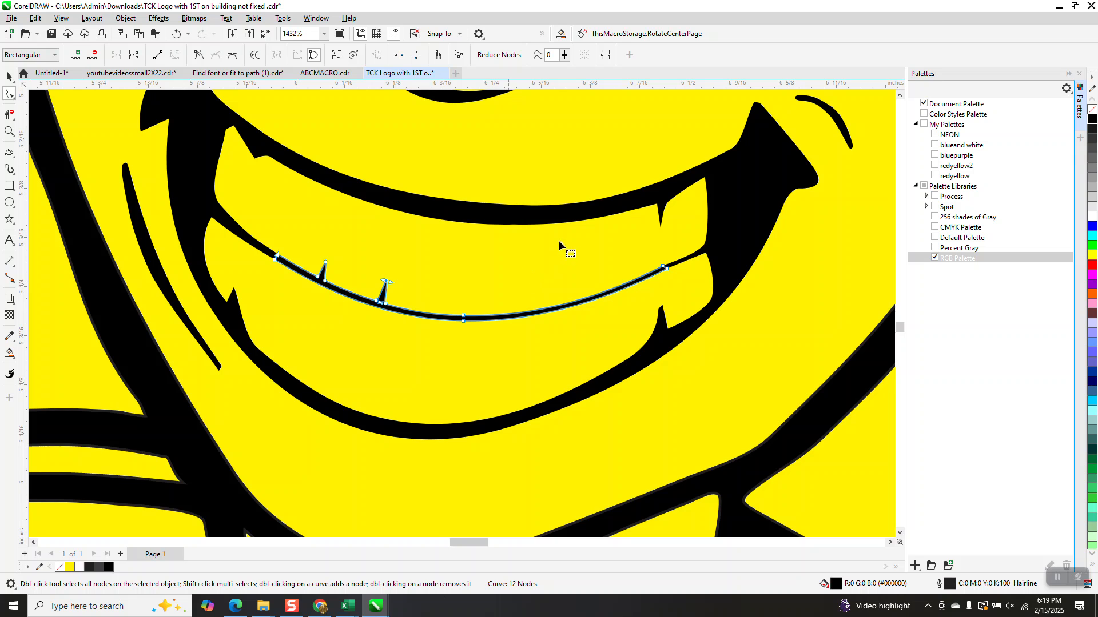
pyautogui.scroll(-3, 651, 254)
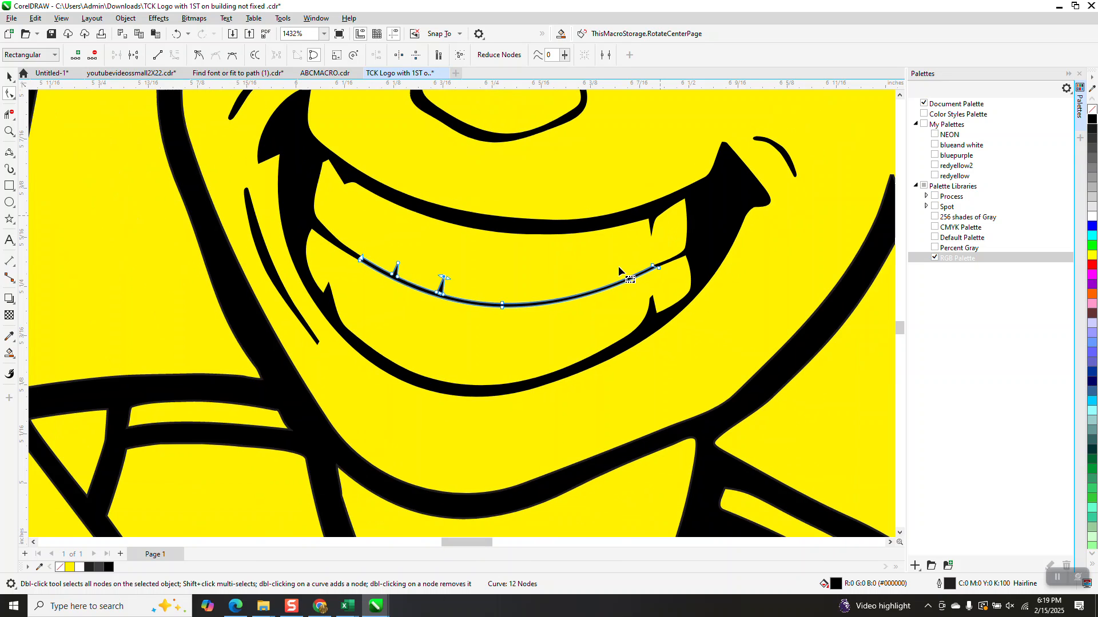
pyautogui.scroll(-4, 598, 262)
pyautogui.scroll(-1, 595, 263)
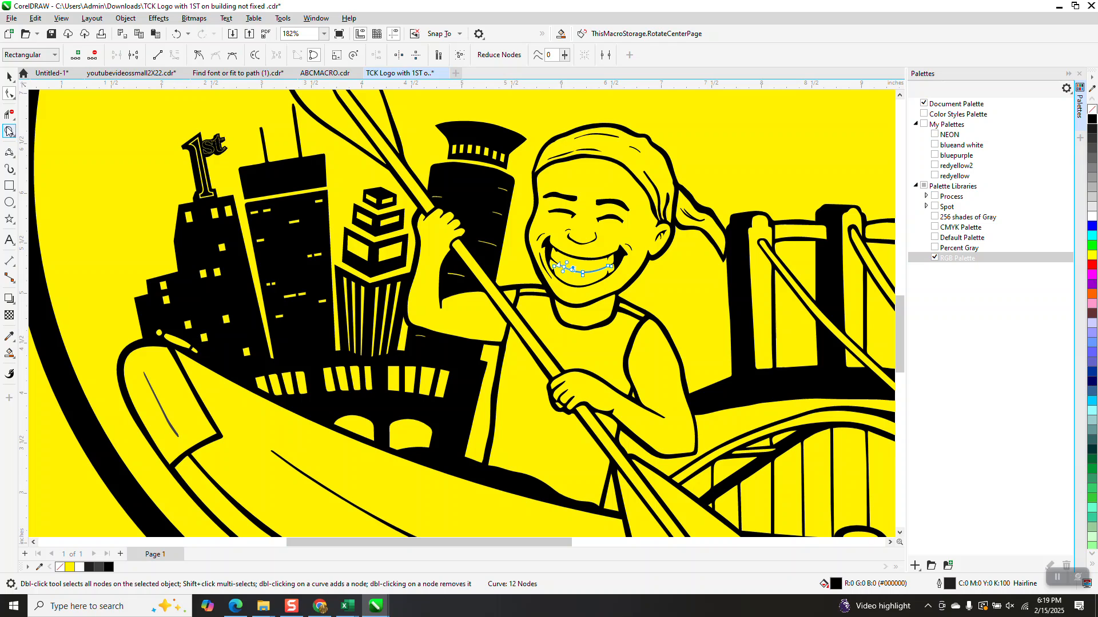
pyautogui.click(8, 131)
pyautogui.moveTo(181, 123); pyautogui.dragTo(258, 178)
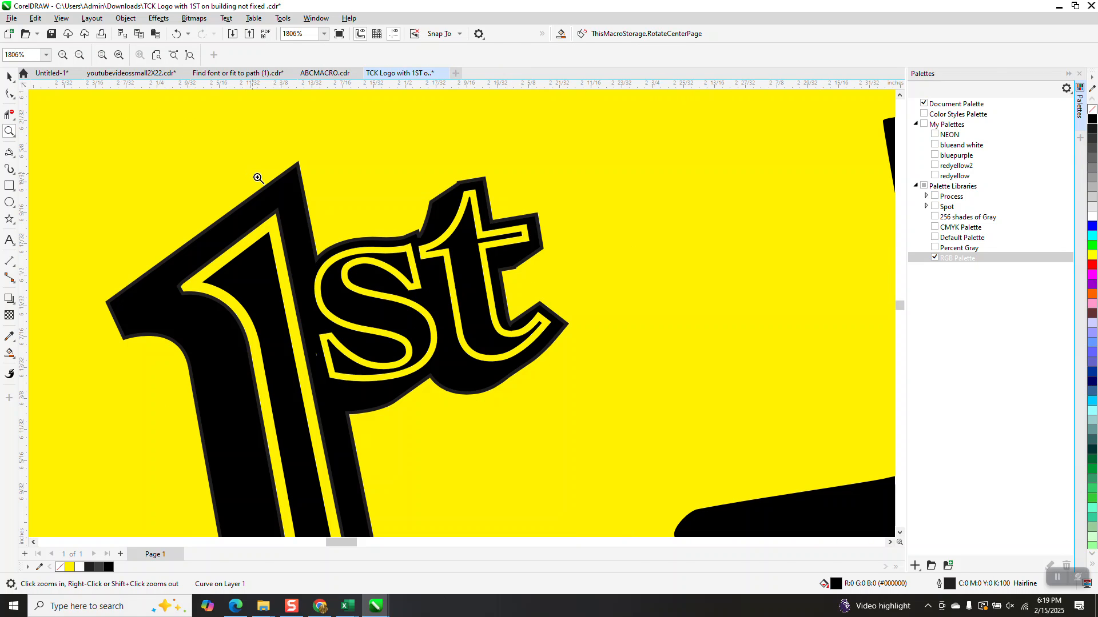
pyautogui.rightClick(380, 240)
pyautogui.click(441, 284)
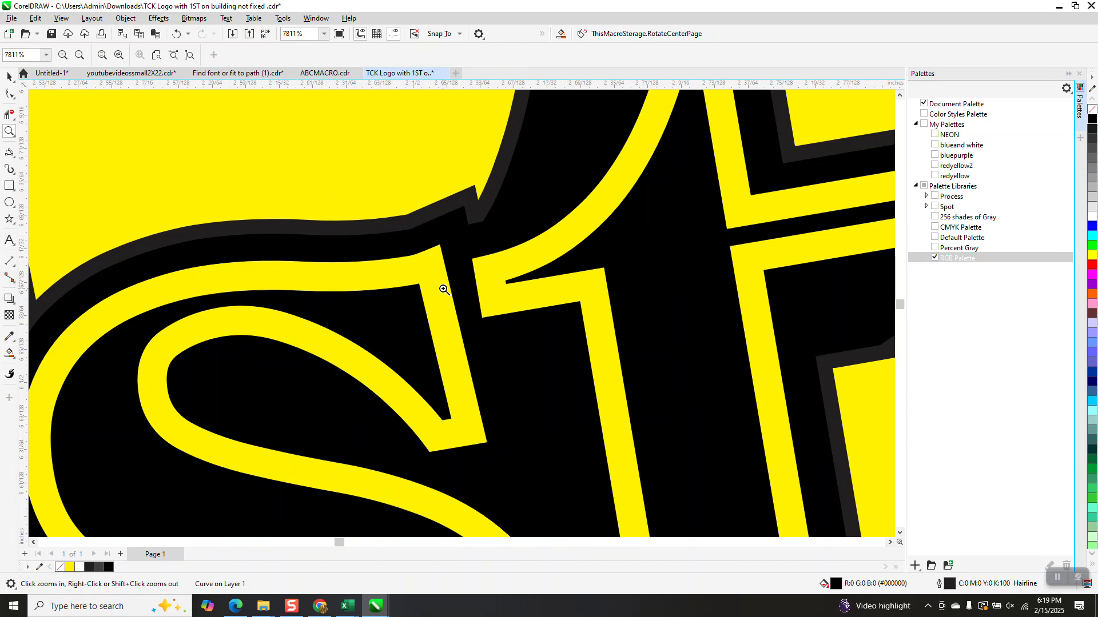
pyautogui.click(440, 285)
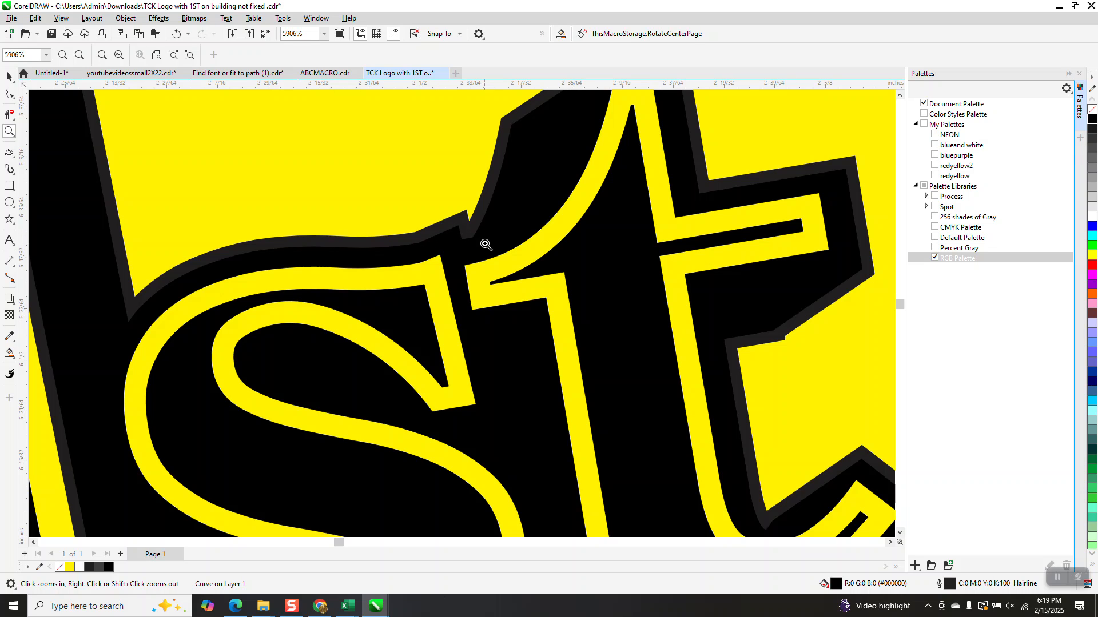
pyautogui.scroll(-1, 441, 284)
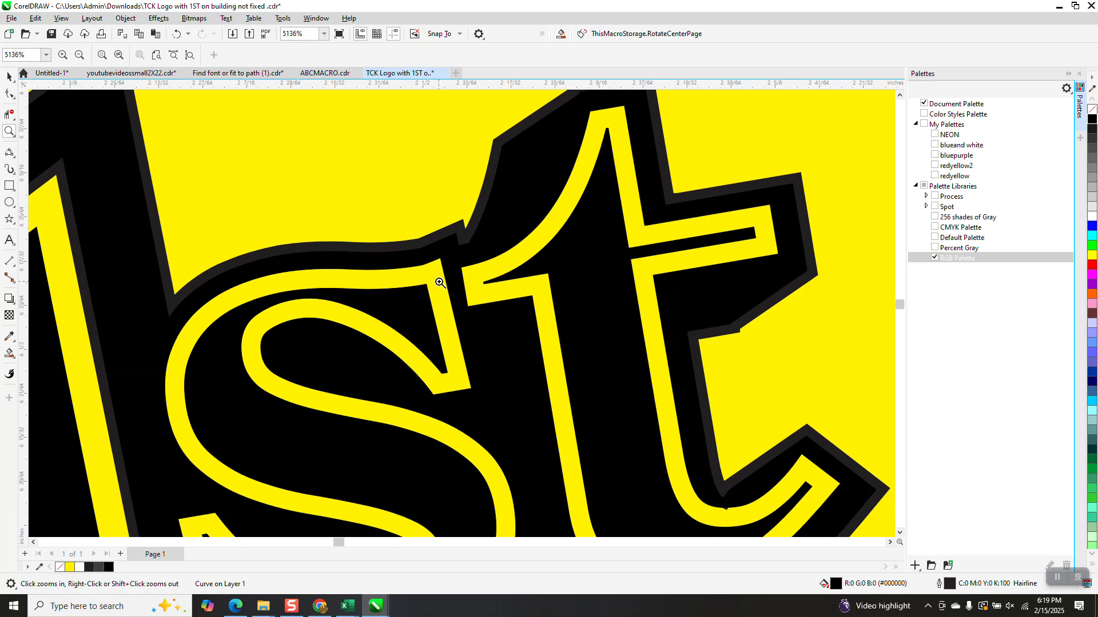
pyautogui.scroll(-3, 439, 283)
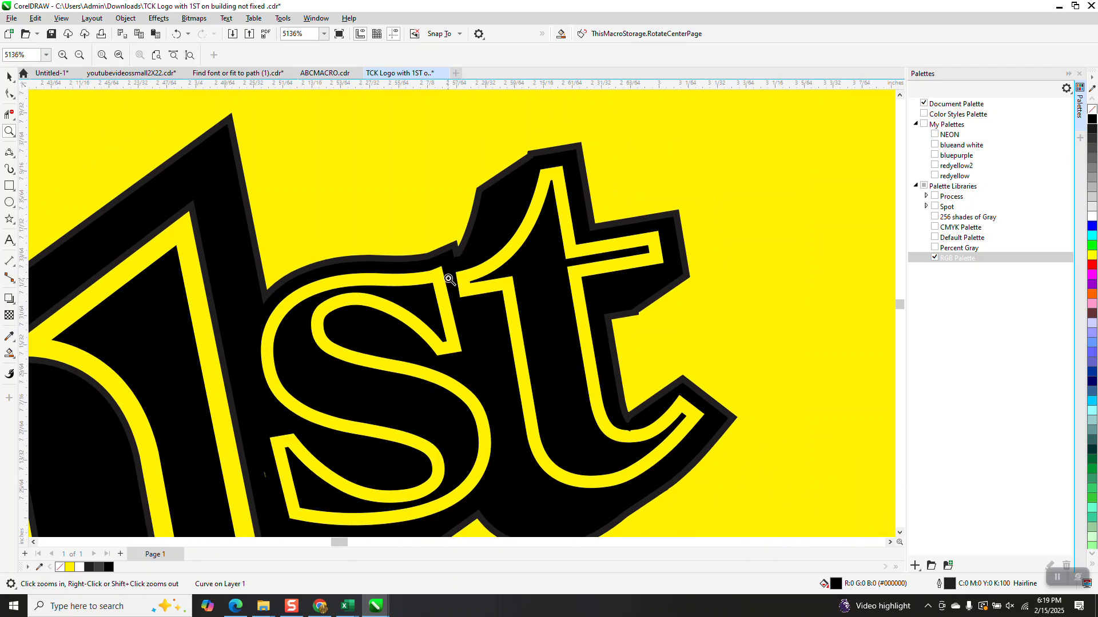
pyautogui.scroll(-1, 209, 284)
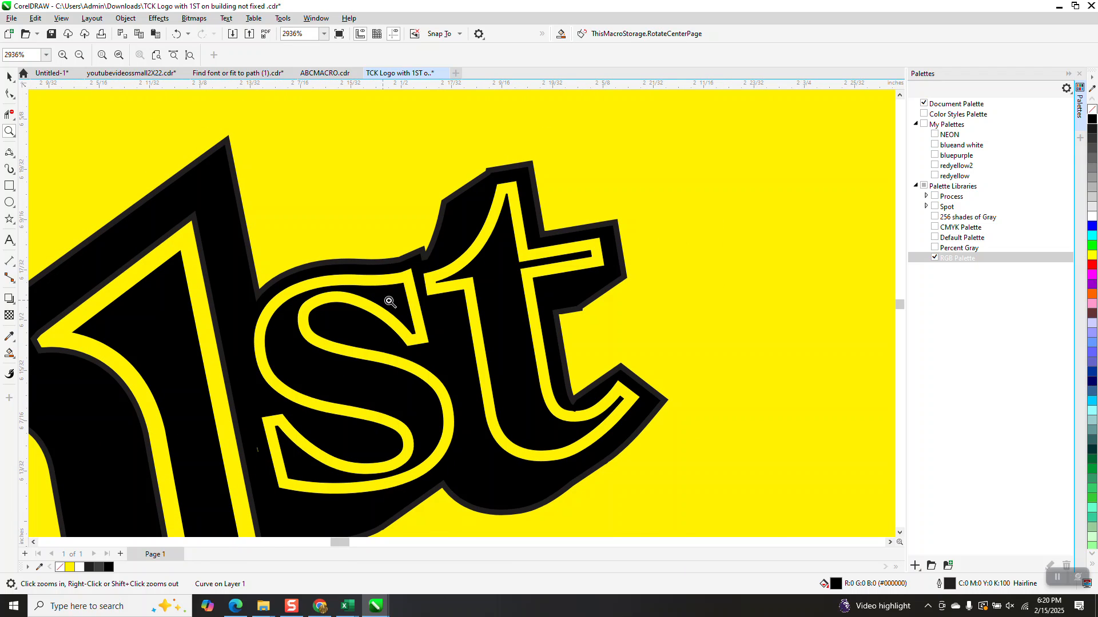
# Select the black shape behind the 1st lettering and check its colour with the Color Eyedropper
pyautogui.click(9, 76)
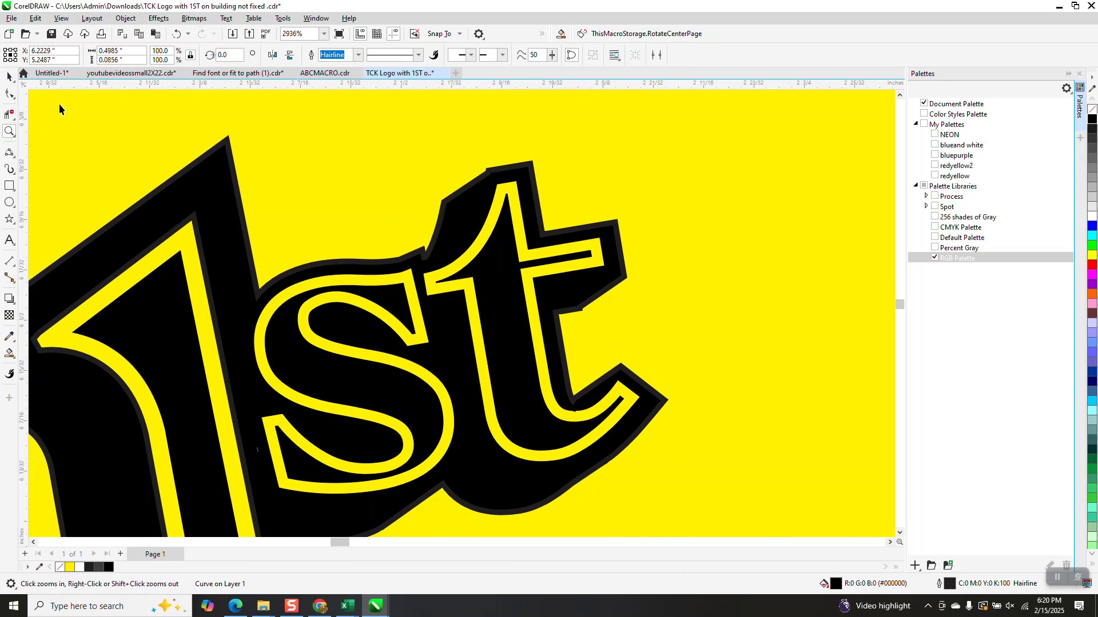
pyautogui.click(366, 270)
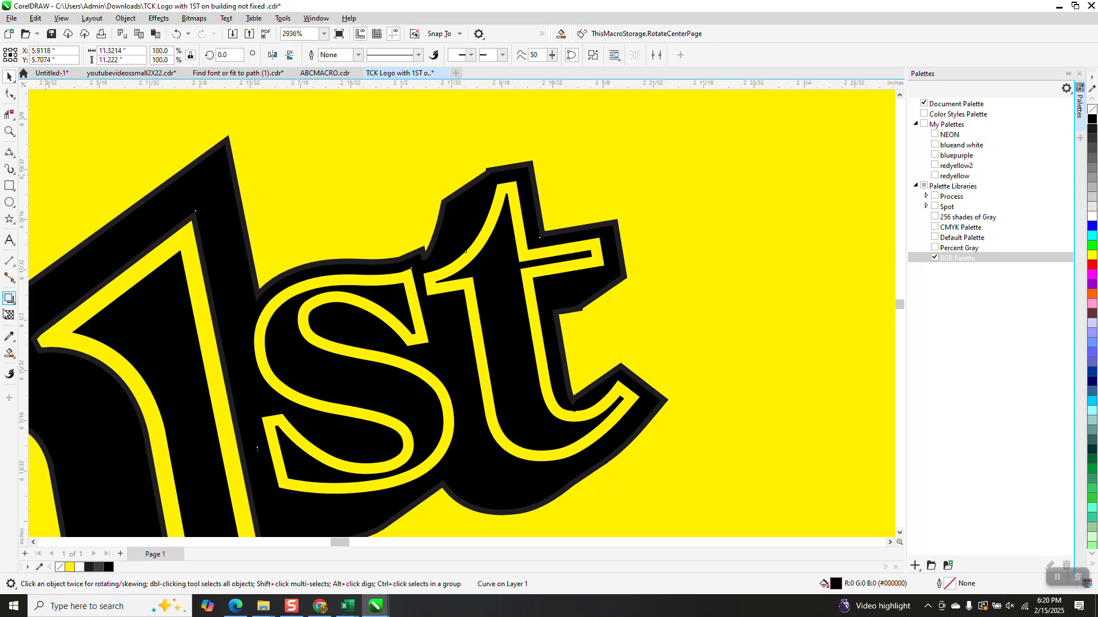
pyautogui.click(9, 336)
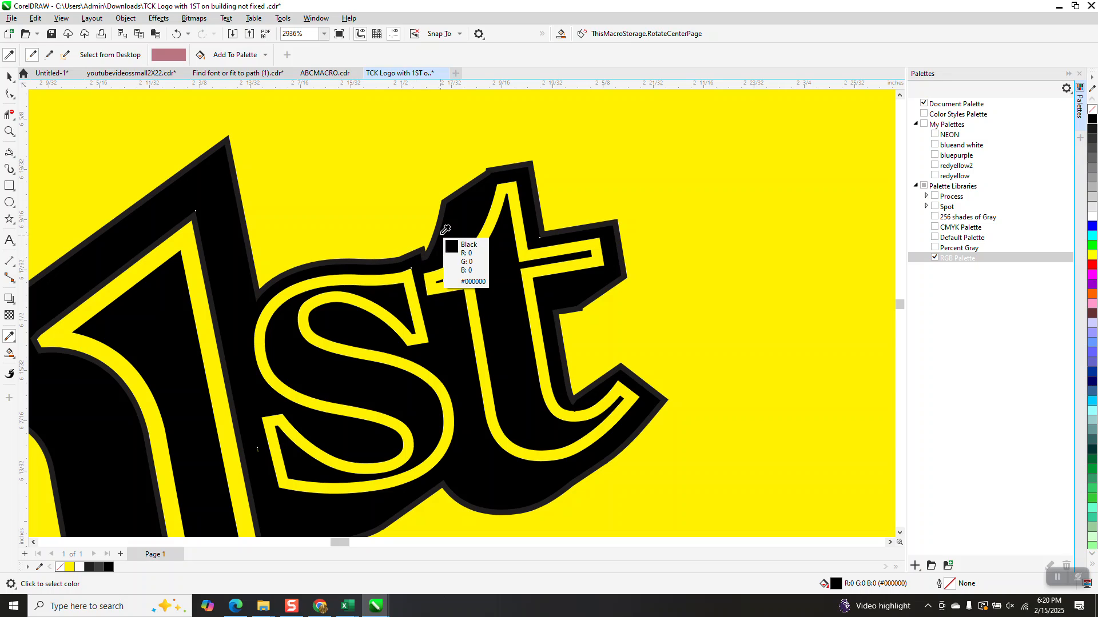
pyautogui.click(9, 131)
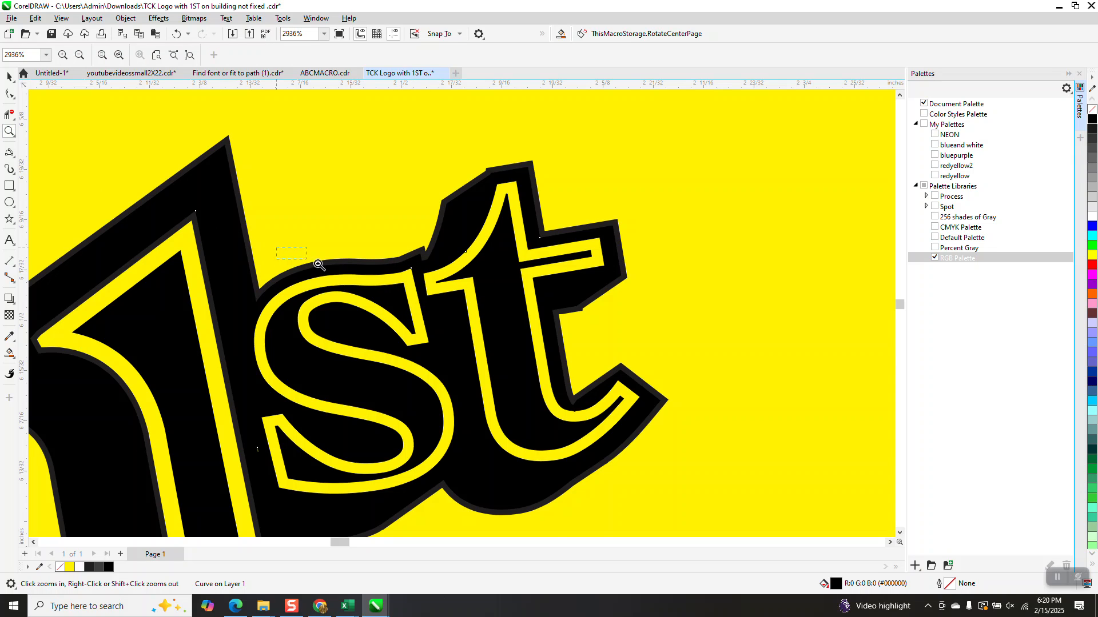
# Select the outline curve around the 1st lettering and set its outline colour to RGB black (R0 G0 B0)
pyautogui.moveTo(319, 264); pyautogui.dragTo(435, 303)
pyautogui.click(9, 76)
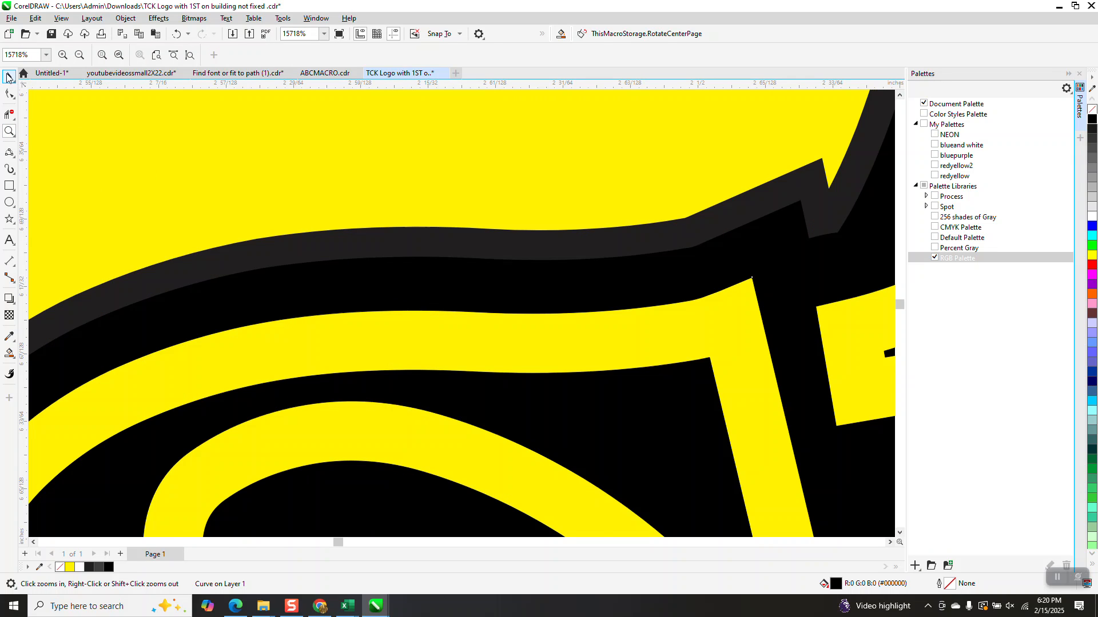
pyautogui.click(318, 264)
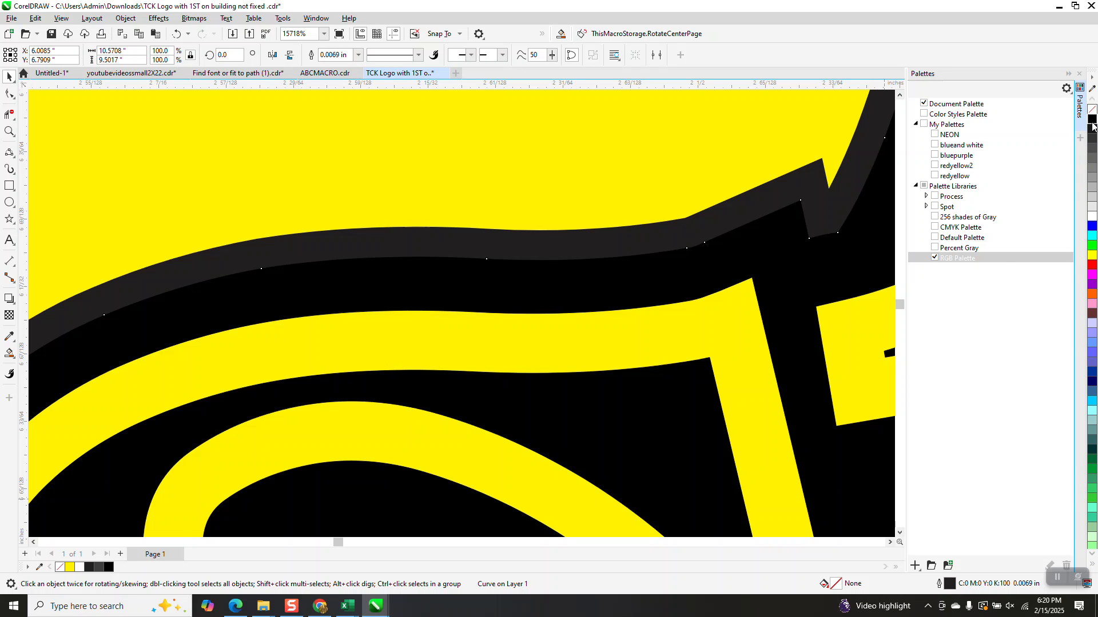
pyautogui.click(1093, 127)
pyautogui.scroll(-3, 365, 309)
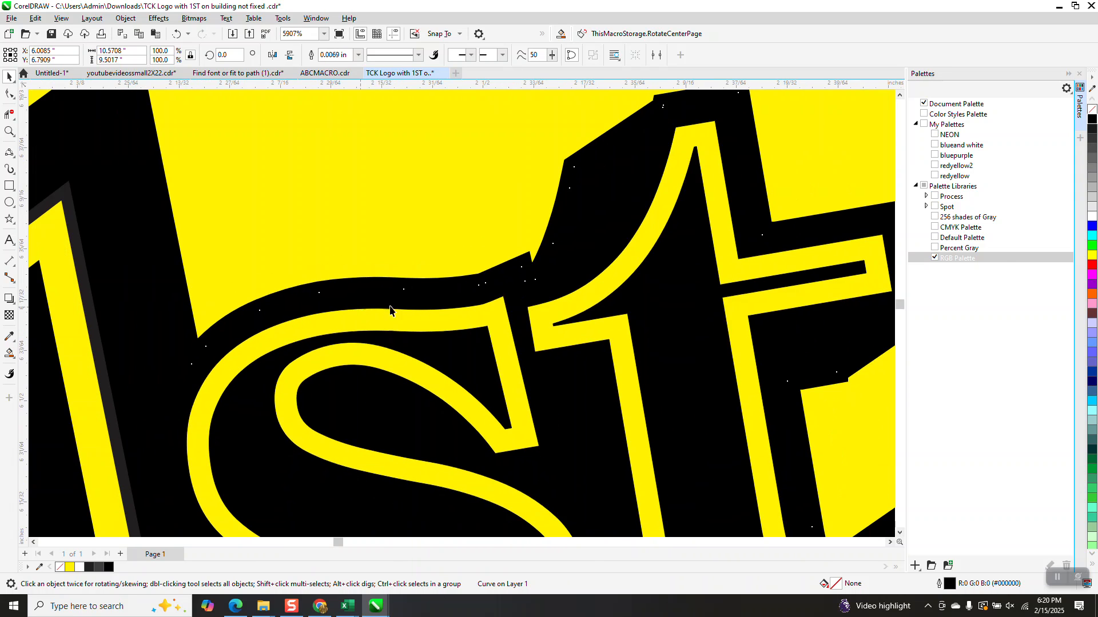
pyautogui.scroll(-3, 406, 313)
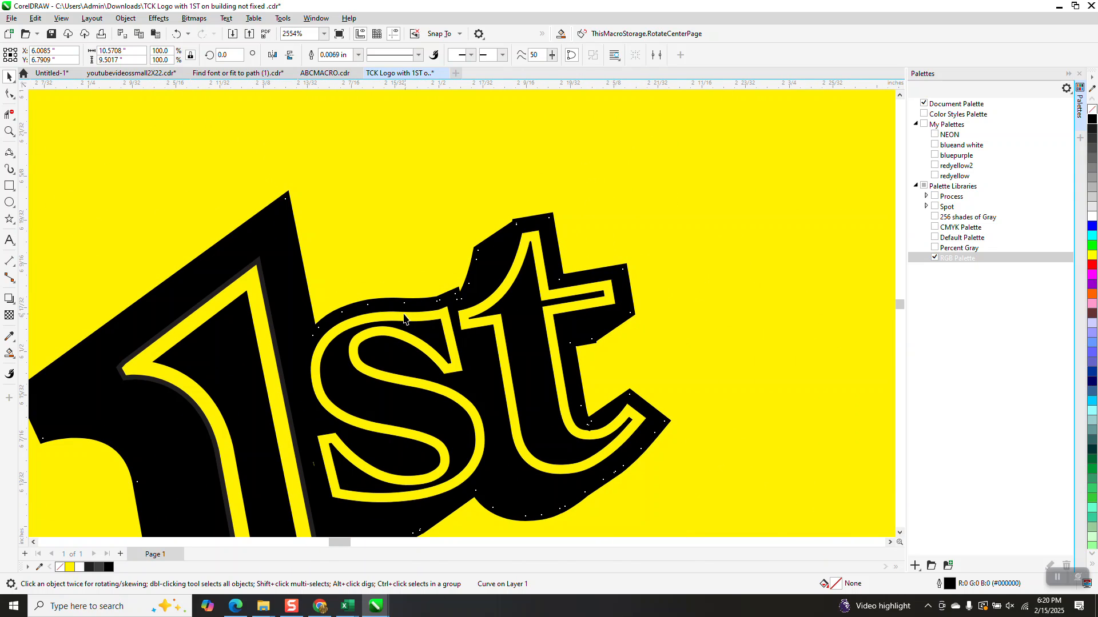
pyautogui.scroll(-5, 404, 318)
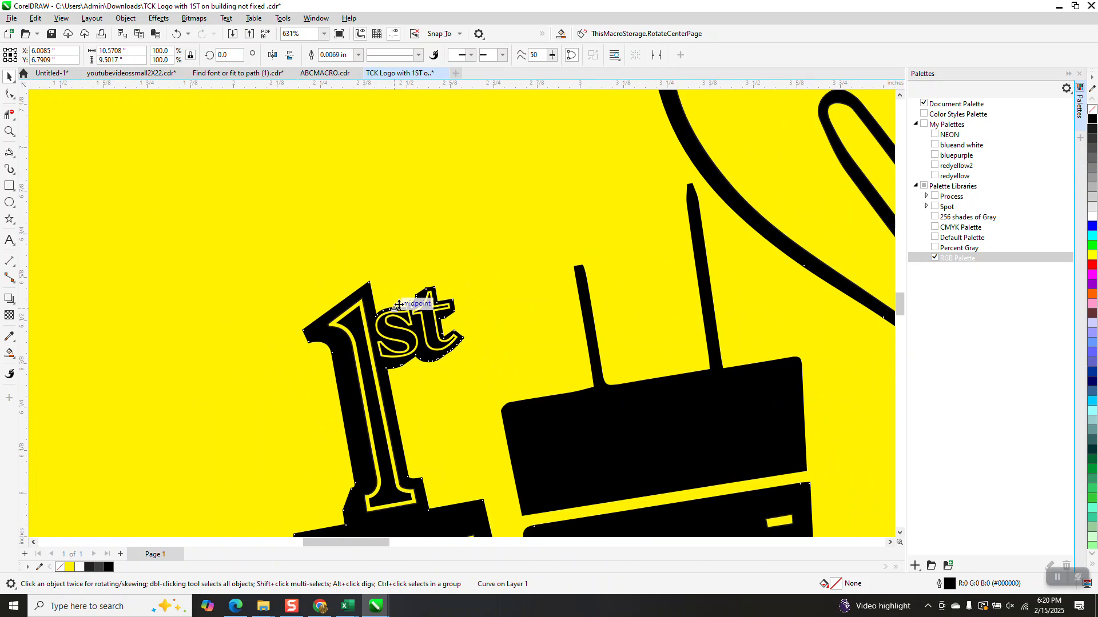
pyautogui.scroll(-8, 399, 305)
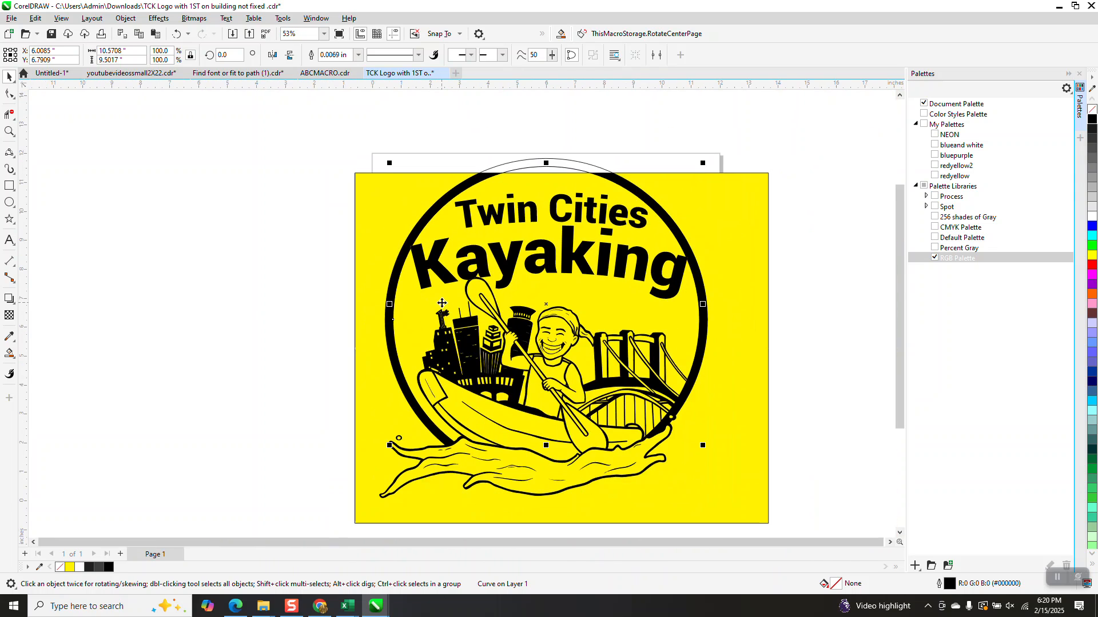
pyautogui.moveTo(358, 161); pyautogui.dragTo(753, 533)
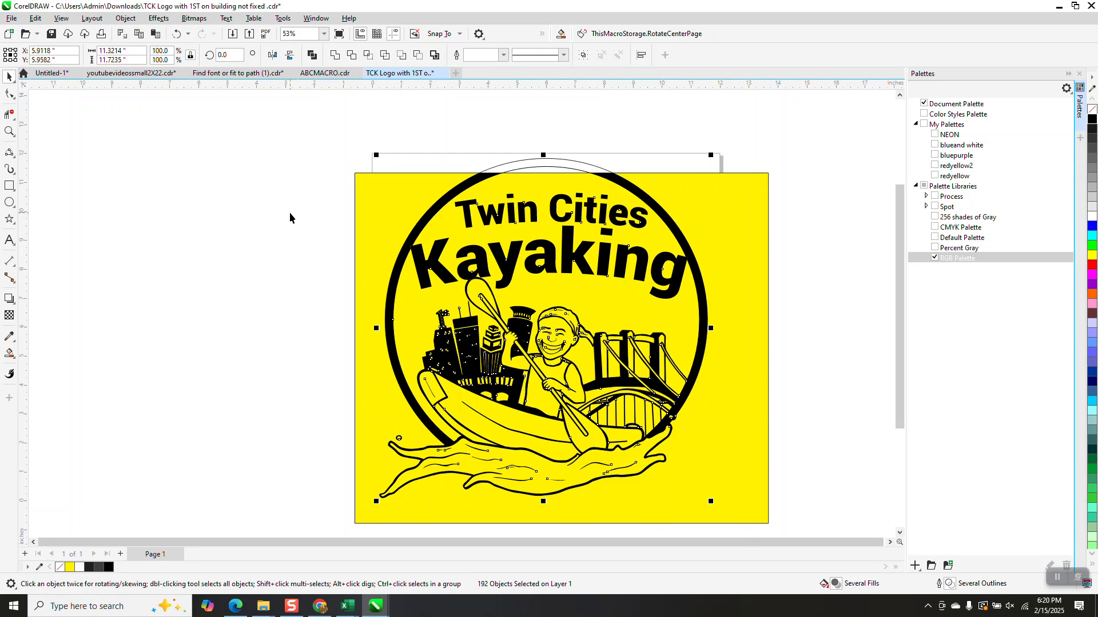
pyautogui.press('z')
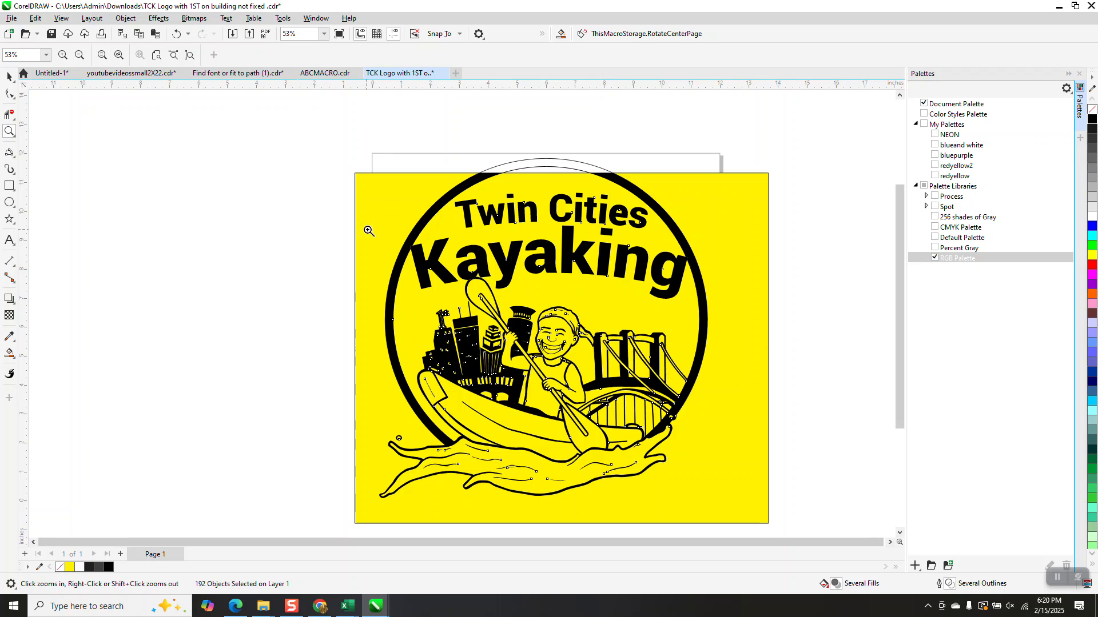
pyautogui.scroll(-1, 411, 230)
pyautogui.press('space')
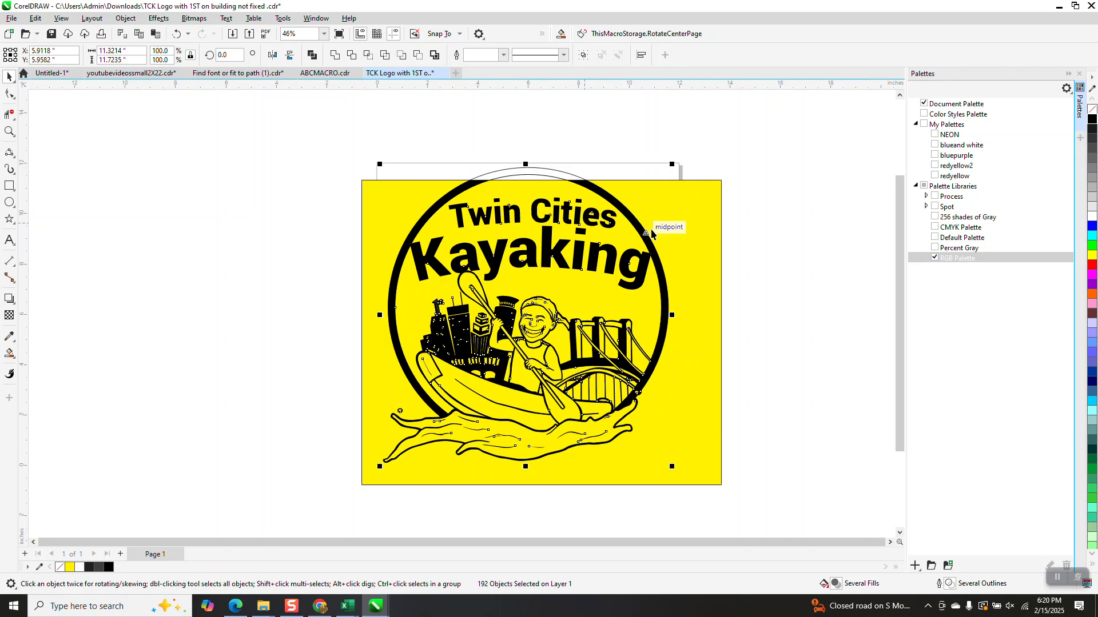
pyautogui.press('Escape')
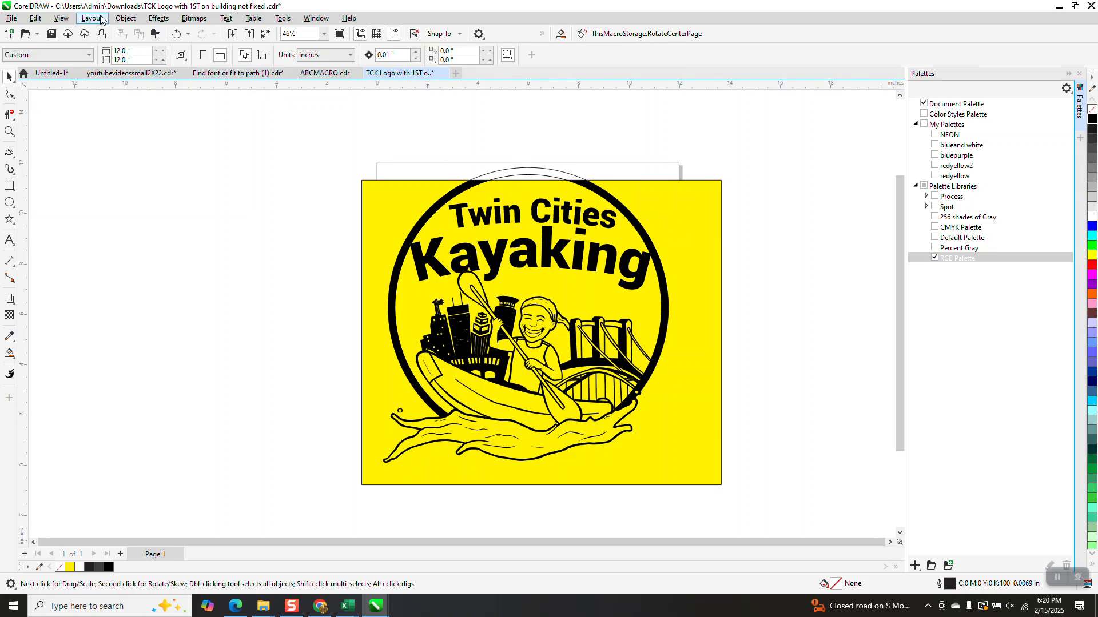
# Unlock all objects and delete the yellow background rectangle behind the logo
pyautogui.click(125, 18)
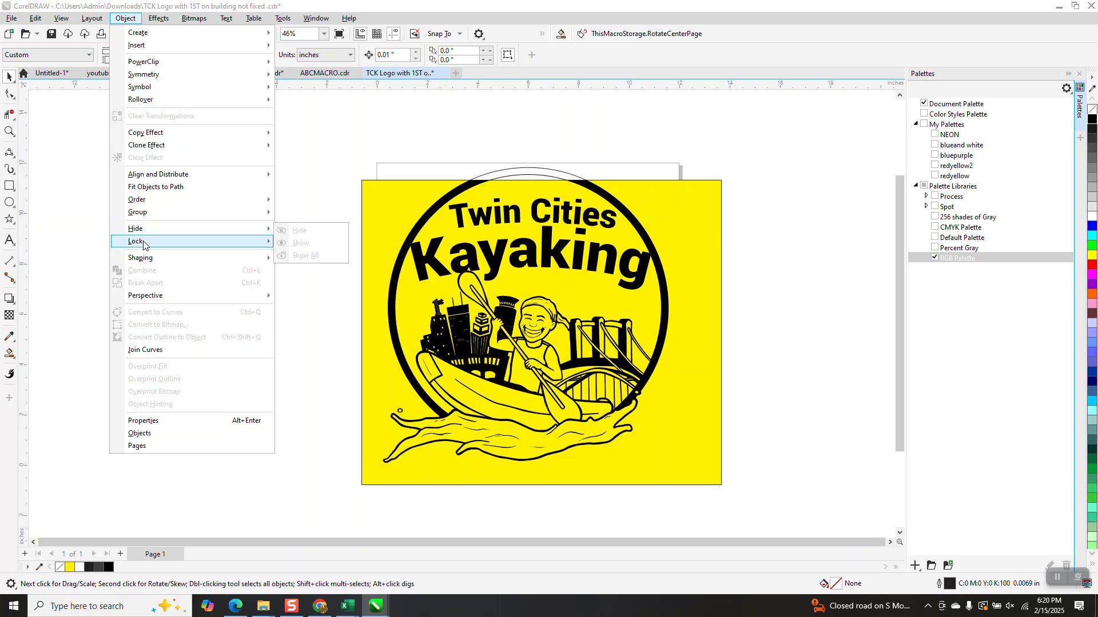
pyautogui.moveTo(279, 242)
pyautogui.click(303, 267)
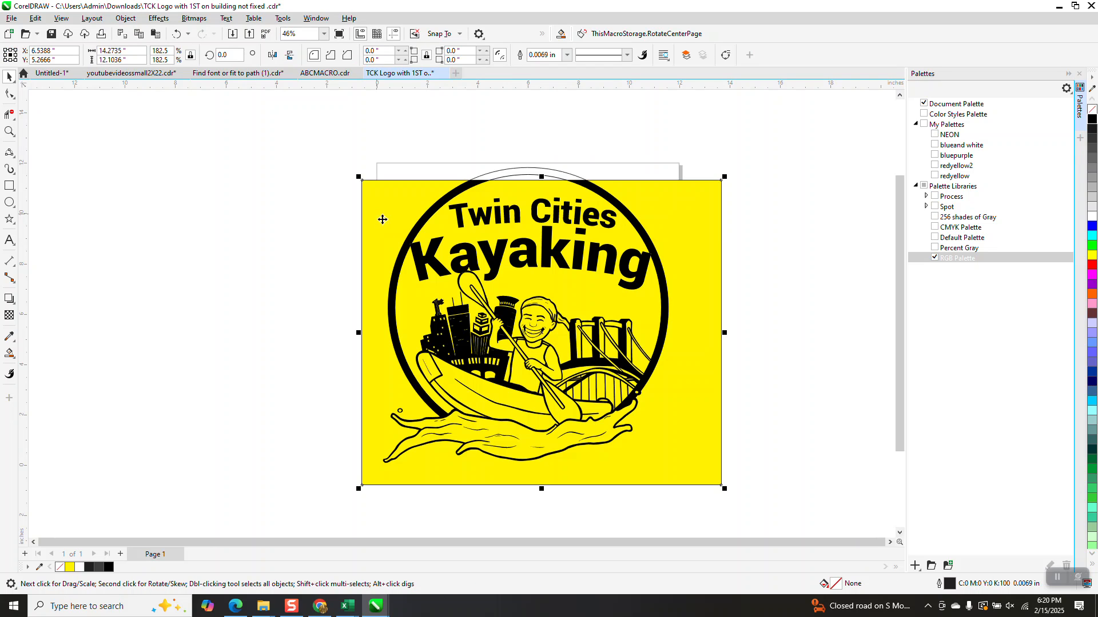
pyautogui.press('Delete')
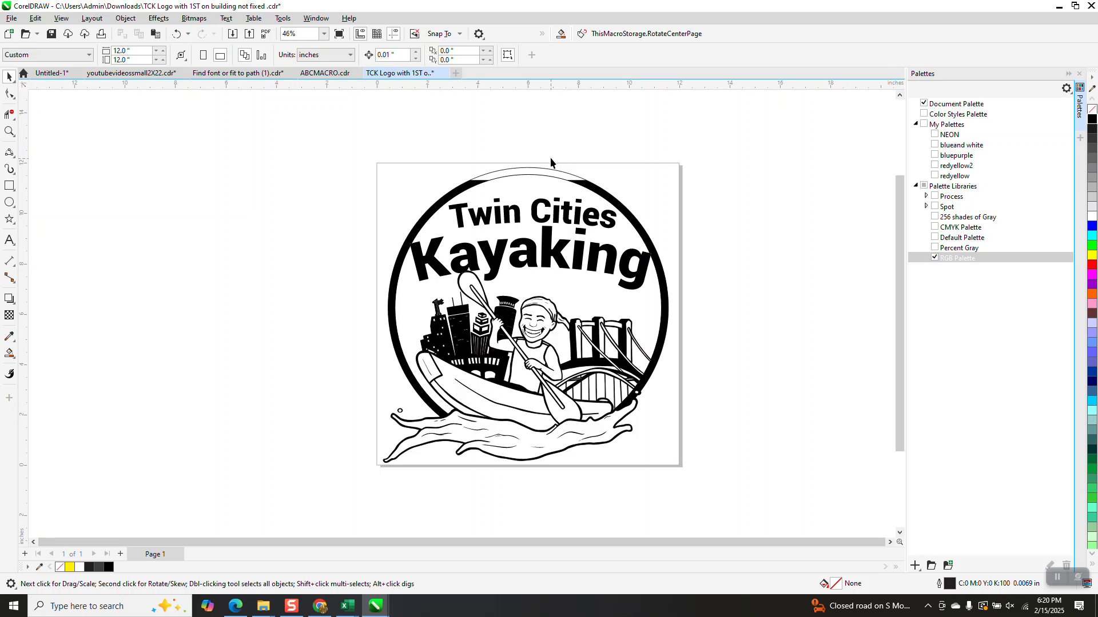
# Fill the empty top segment of the circular border with black using Smart Fill, and group all the logo objects
pyautogui.click(9, 353)
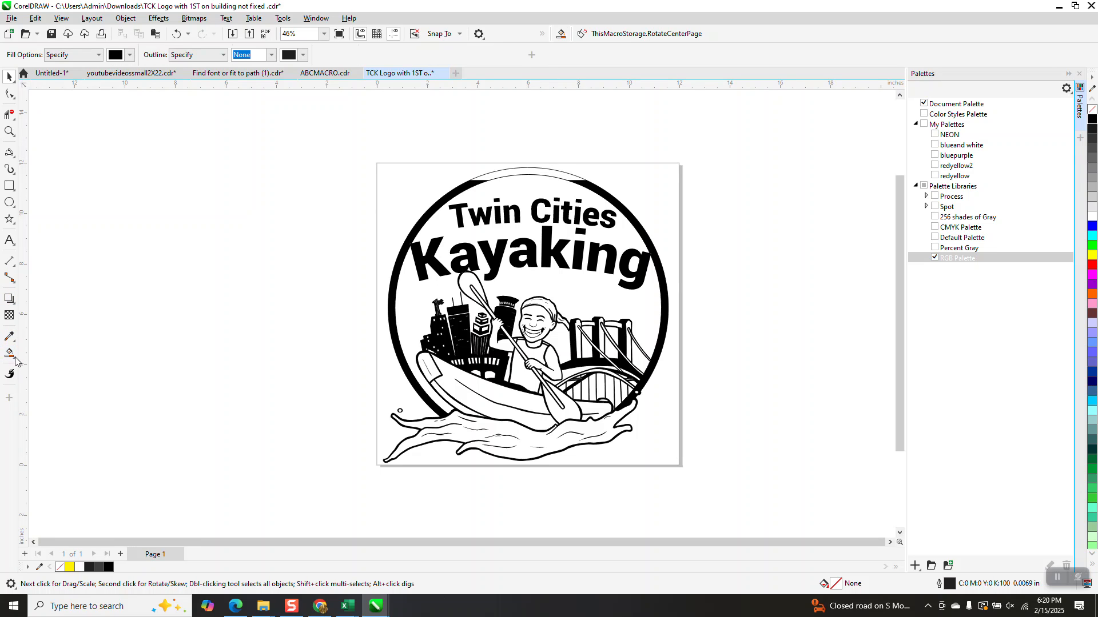
pyautogui.click(537, 174)
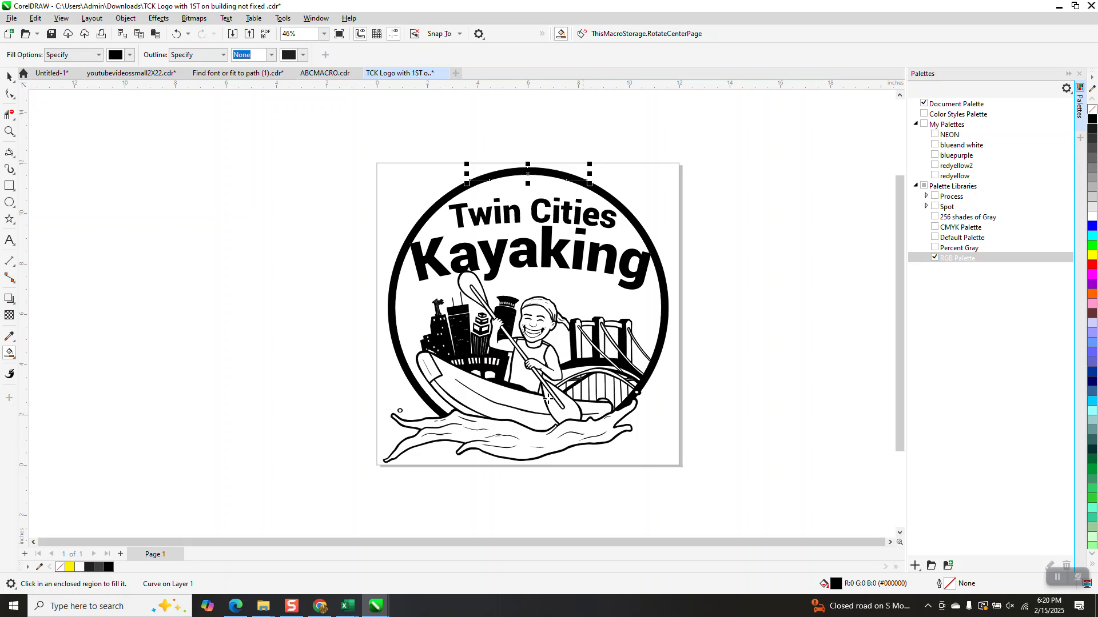
pyautogui.click(9, 76)
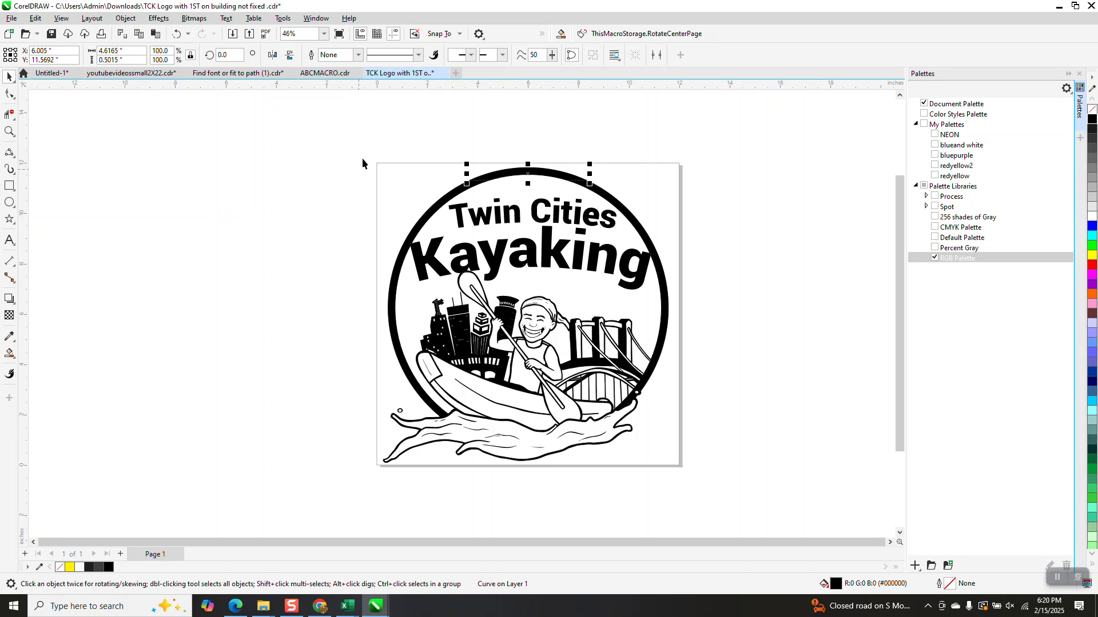
pyautogui.moveTo(363, 156); pyautogui.dragTo(746, 497)
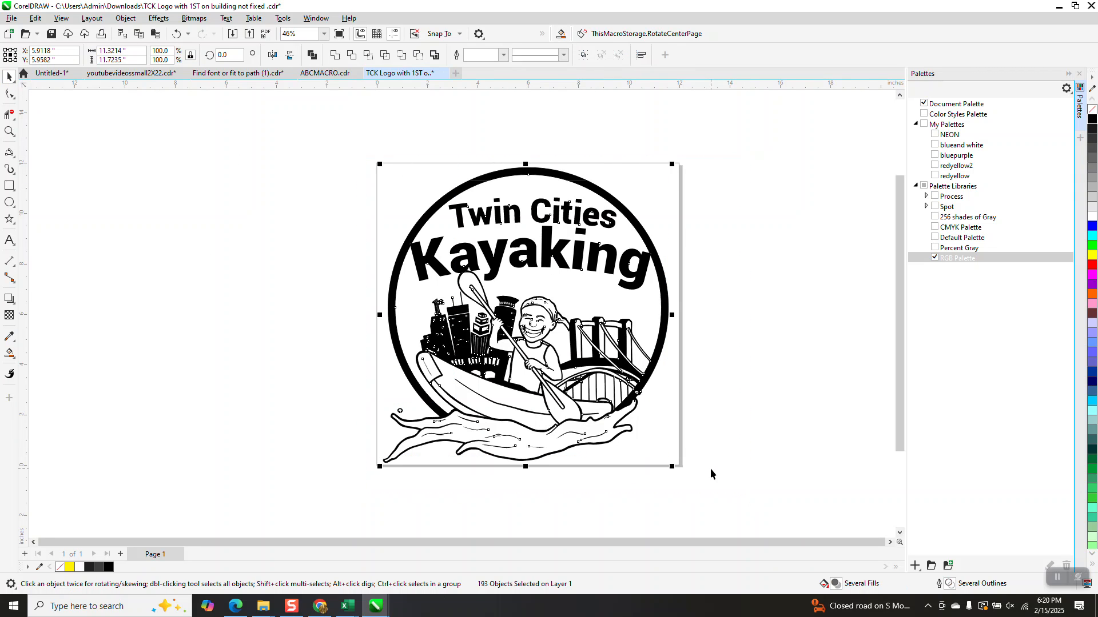
pyautogui.hotkey('ctrl', 'g')
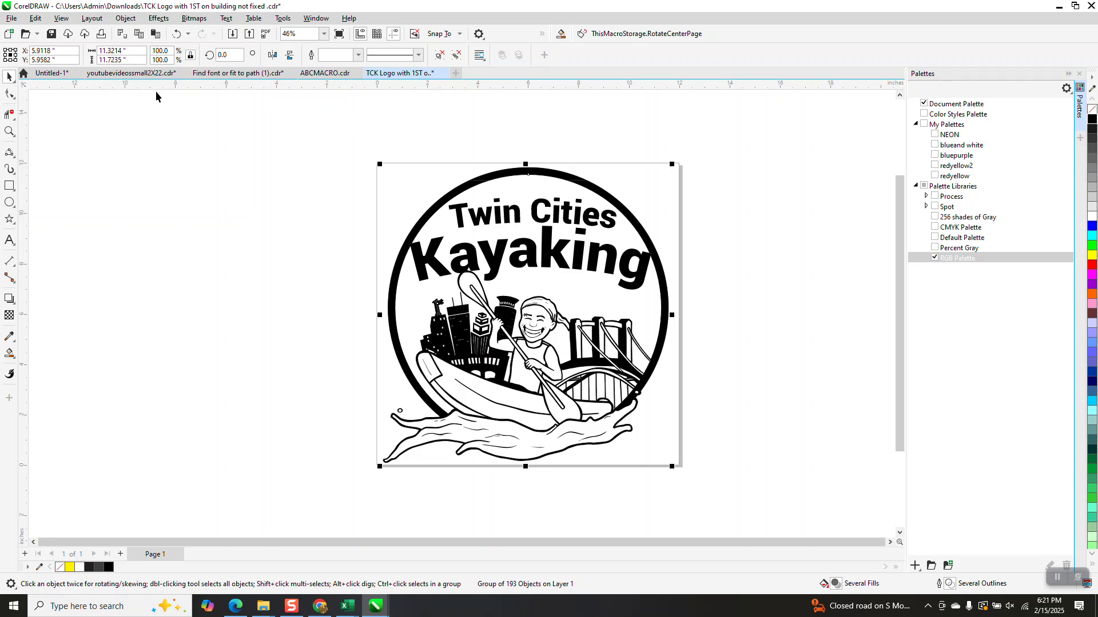
# Set the nudge distance to 12 inches and place a duplicate of the grouped logo 12 inches to the left of the original
pyautogui.click(206, 99)
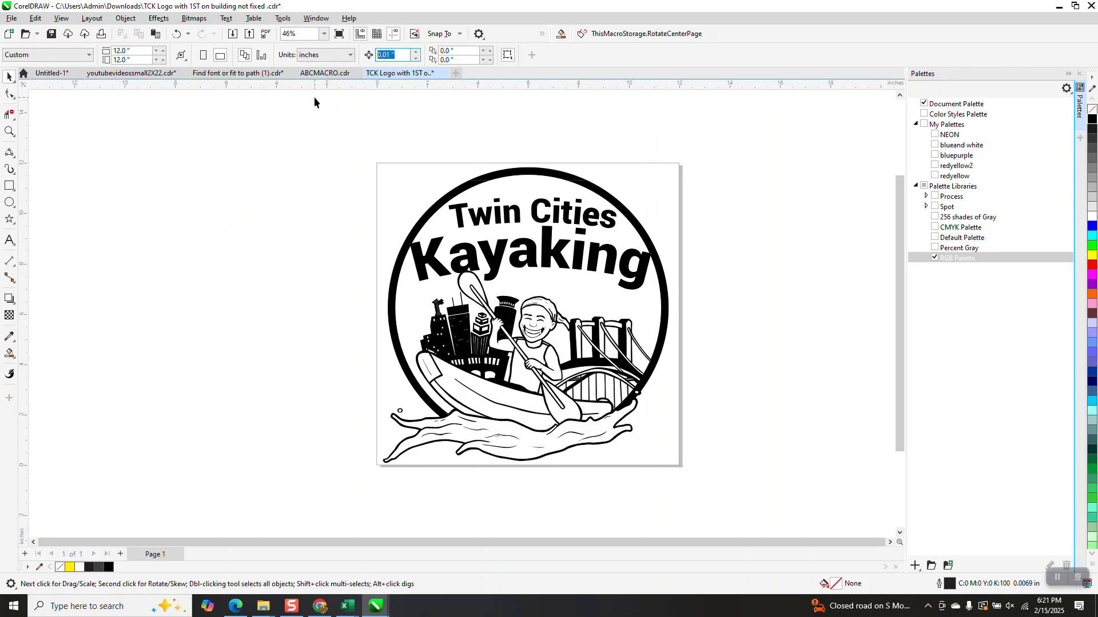
pyautogui.write('12')
pyautogui.click(572, 186)
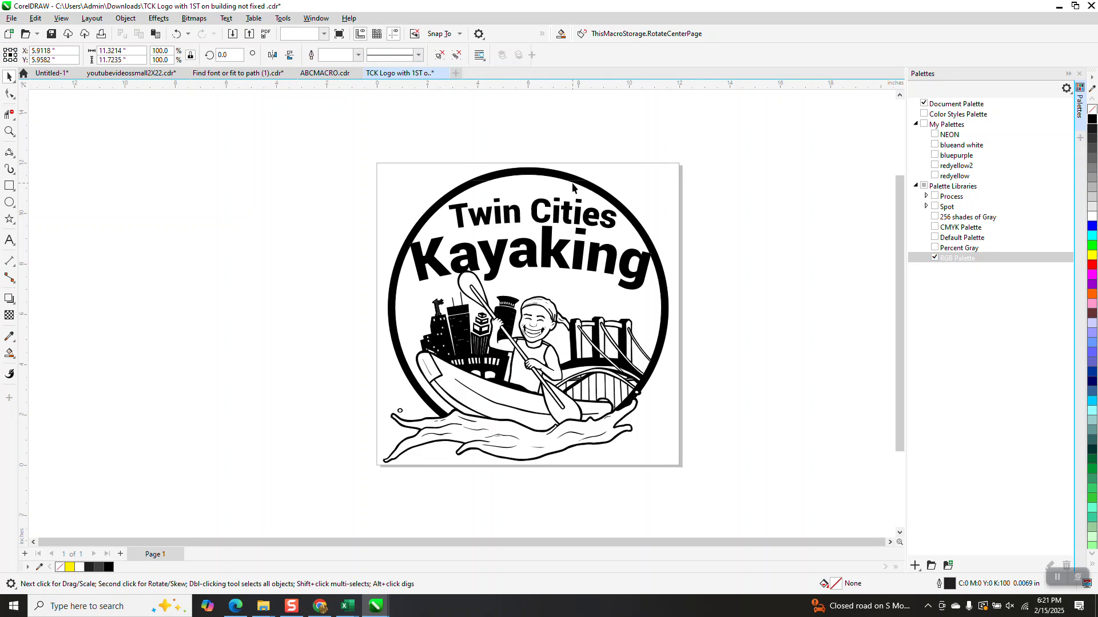
pyautogui.press('+')
pyautogui.press('Left')
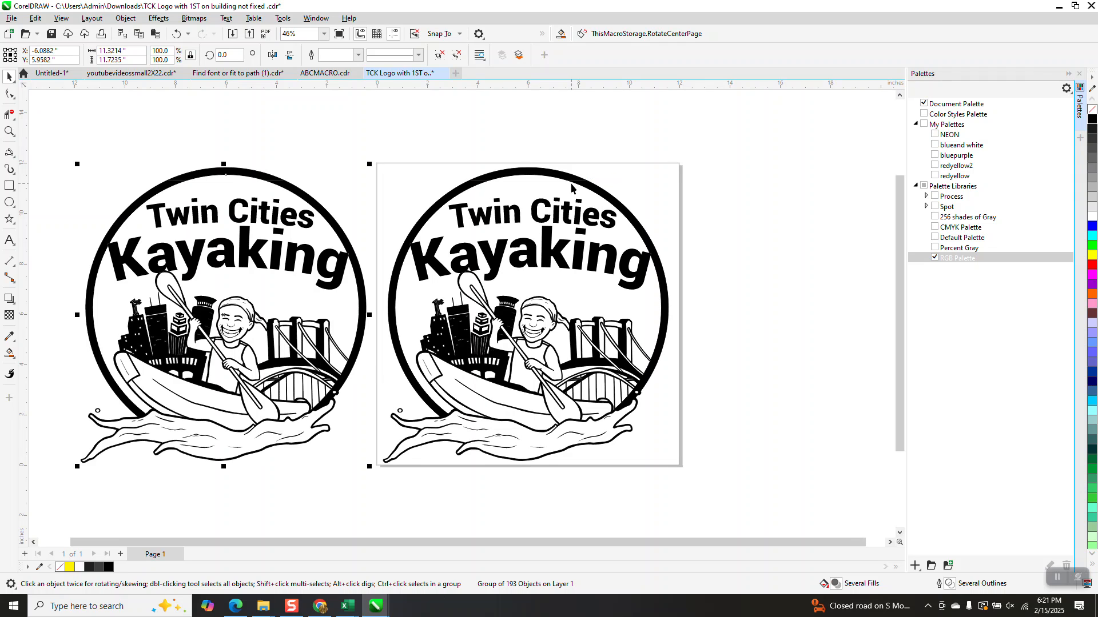
# Crop the logo on the page to an area about 1.92 by 1.52 inches around the 1st lettering and the neighbouring tower tops
pyautogui.click(489, 226)
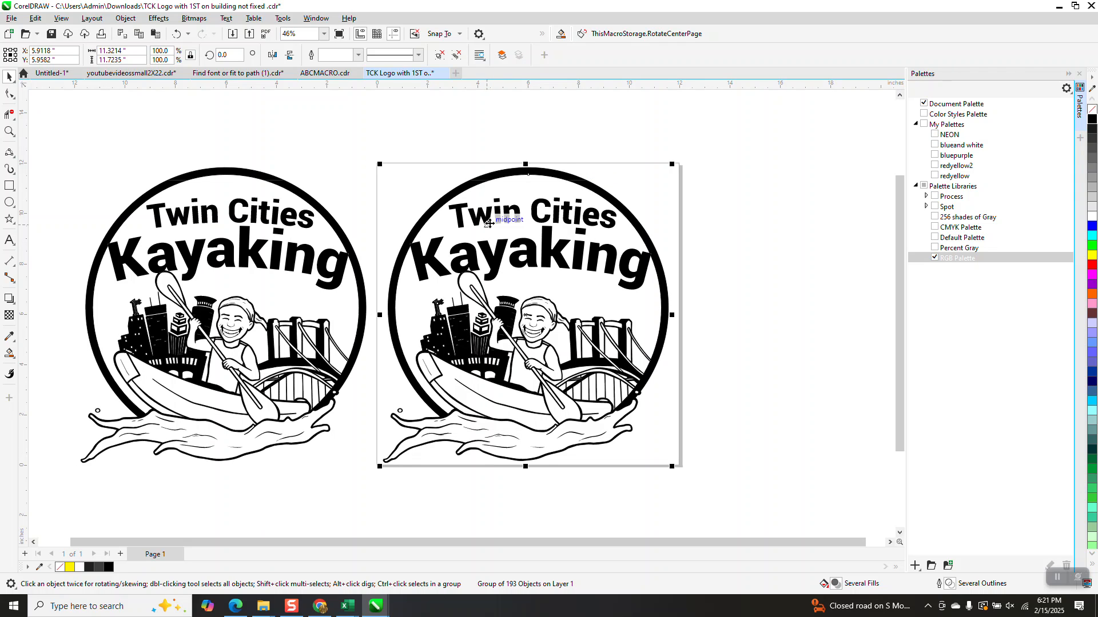
pyautogui.click(9, 132)
pyautogui.moveTo(412, 281); pyautogui.dragTo(536, 356)
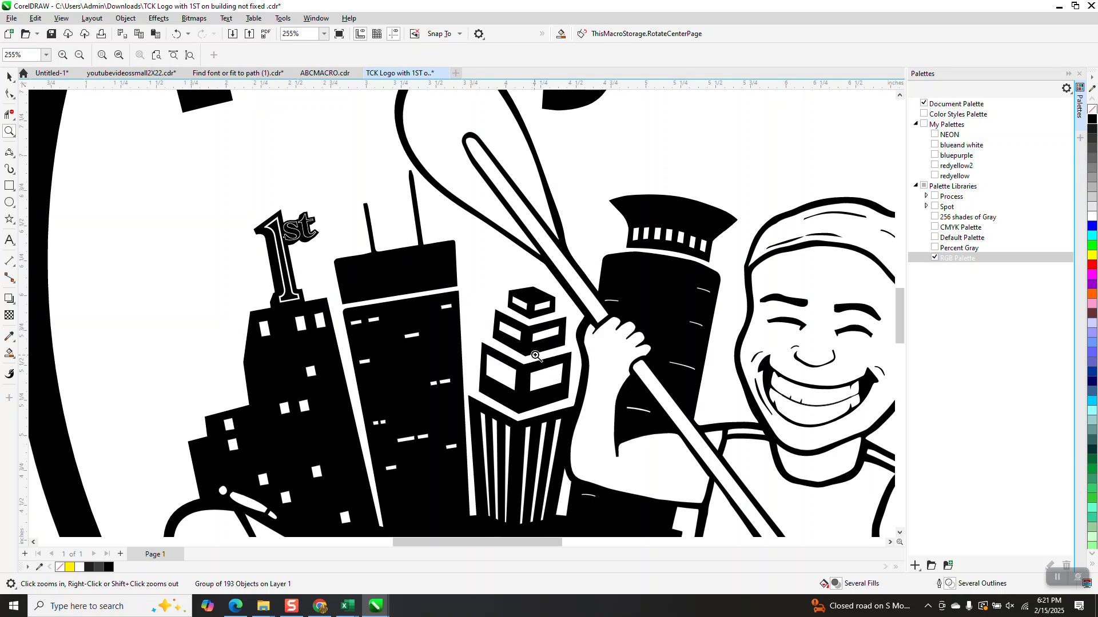
pyautogui.moveTo(246, 206); pyautogui.dragTo(359, 276)
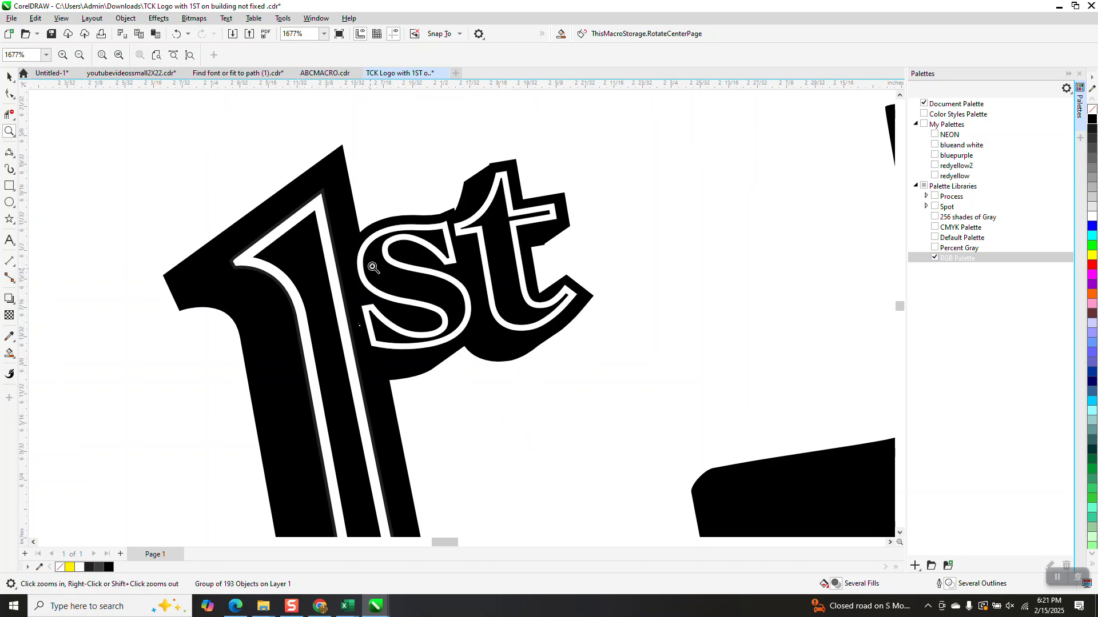
pyautogui.scroll(-3, 373, 267)
pyautogui.scroll(-2, 412, 183)
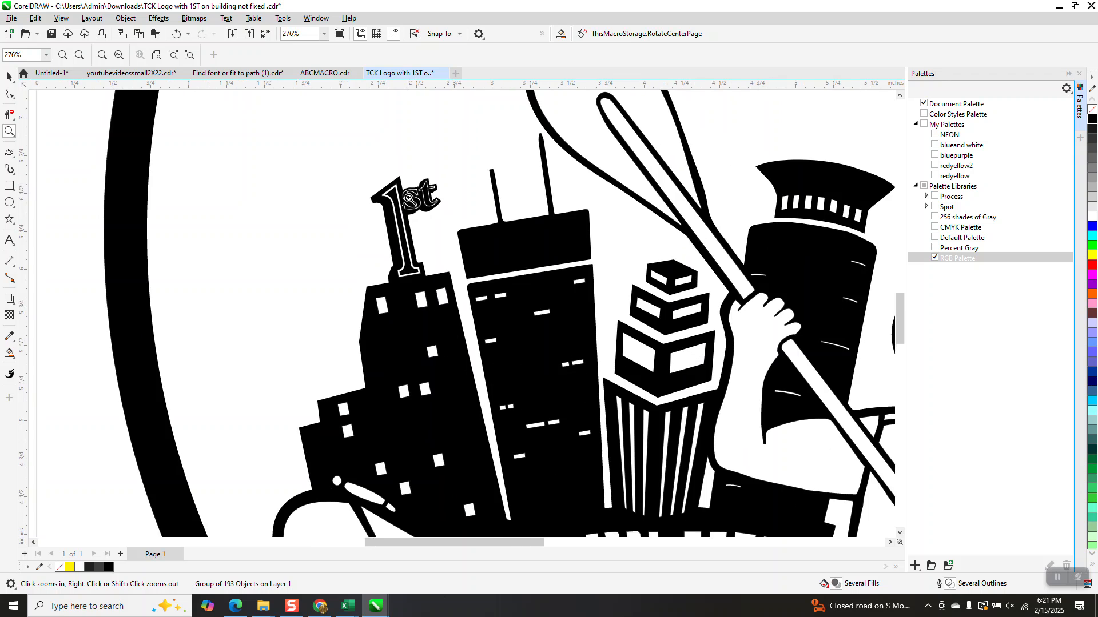
pyautogui.scroll(-1, 408, 197)
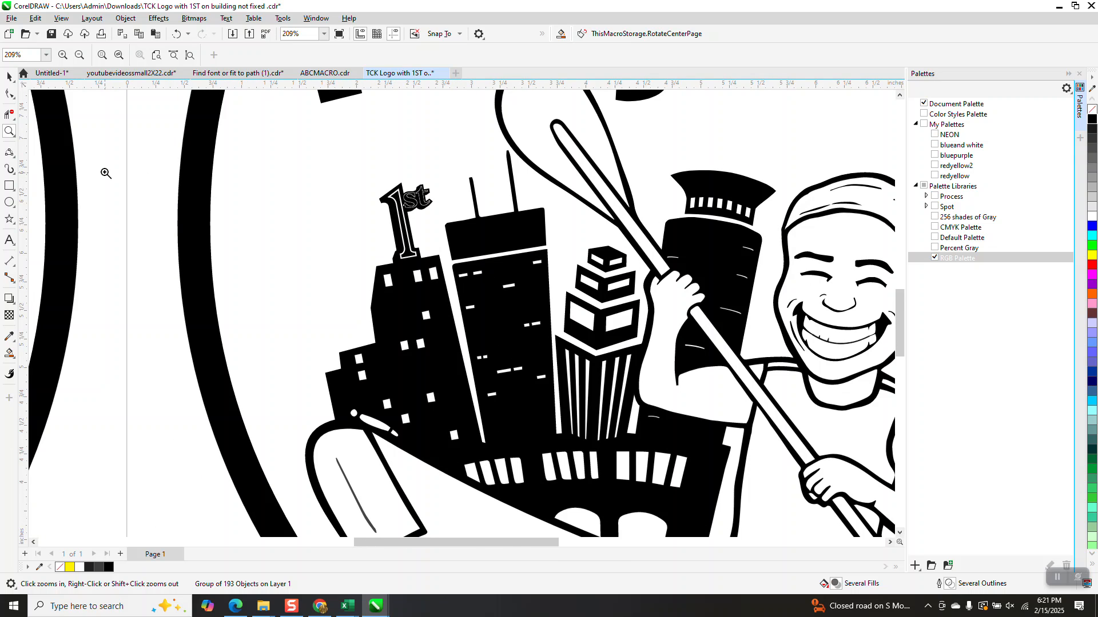
pyautogui.click(14, 120)
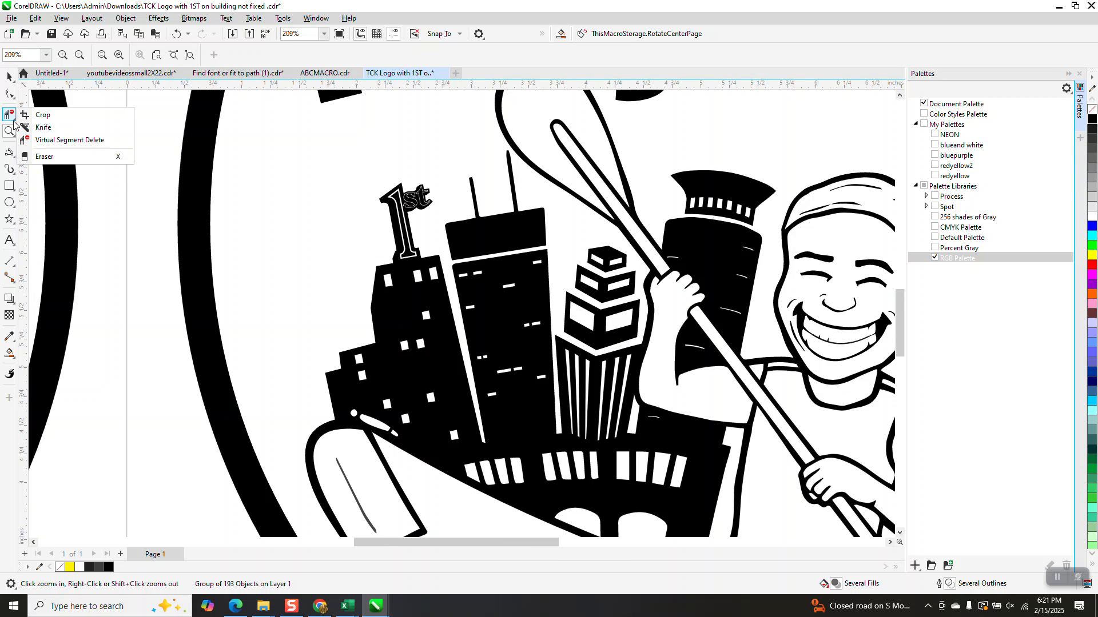
pyautogui.click(45, 113)
pyautogui.moveTo(334, 156); pyautogui.dragTo(554, 330)
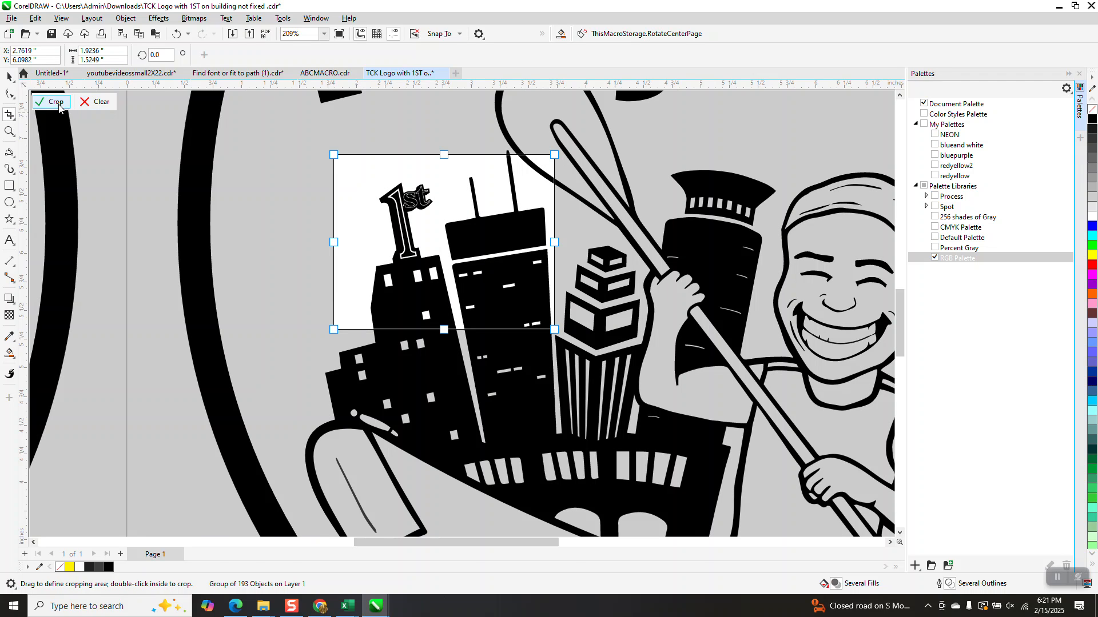
pyautogui.press('Return')
pyautogui.scroll(-5, 646, 392)
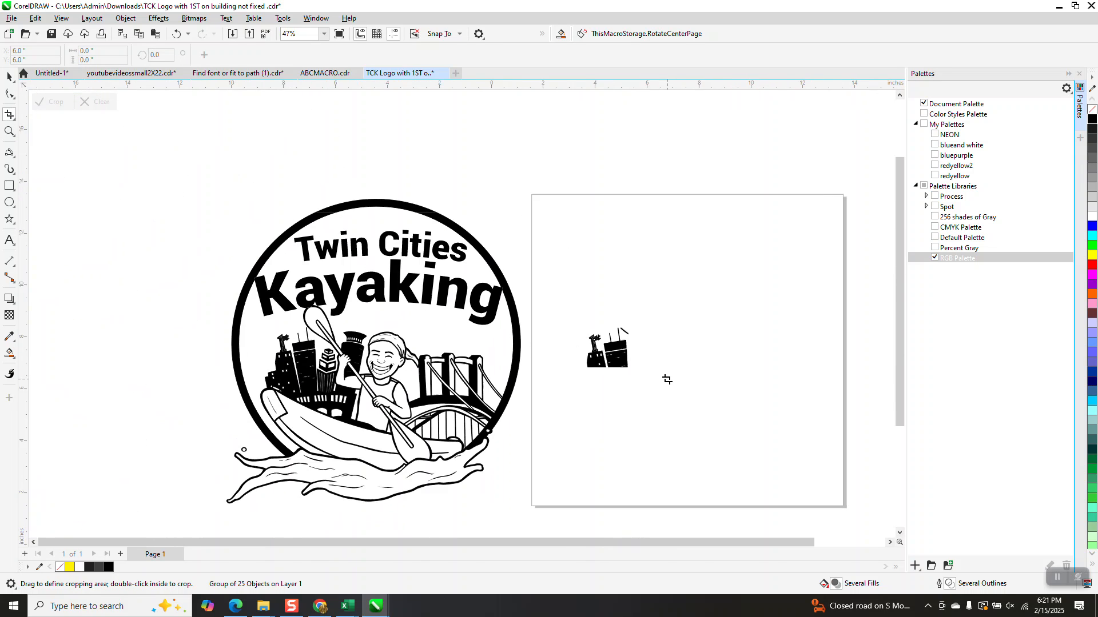
# Move the cropped skyline piece up to the top left corner area of the page
pyautogui.click(9, 76)
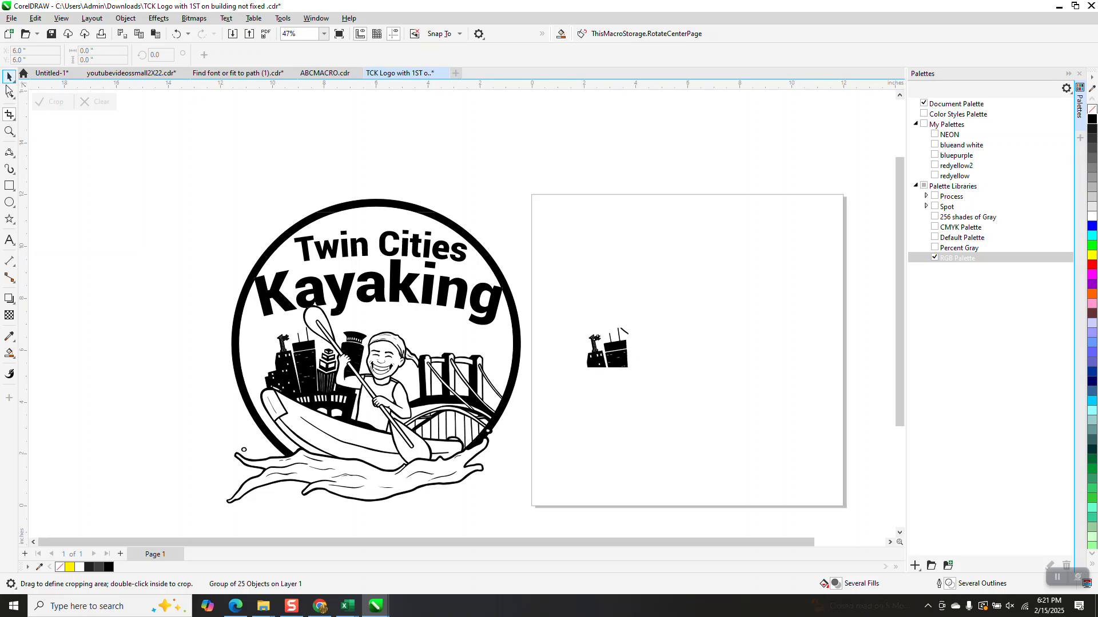
pyautogui.click(9, 131)
pyautogui.moveTo(587, 332); pyautogui.dragTo(677, 394)
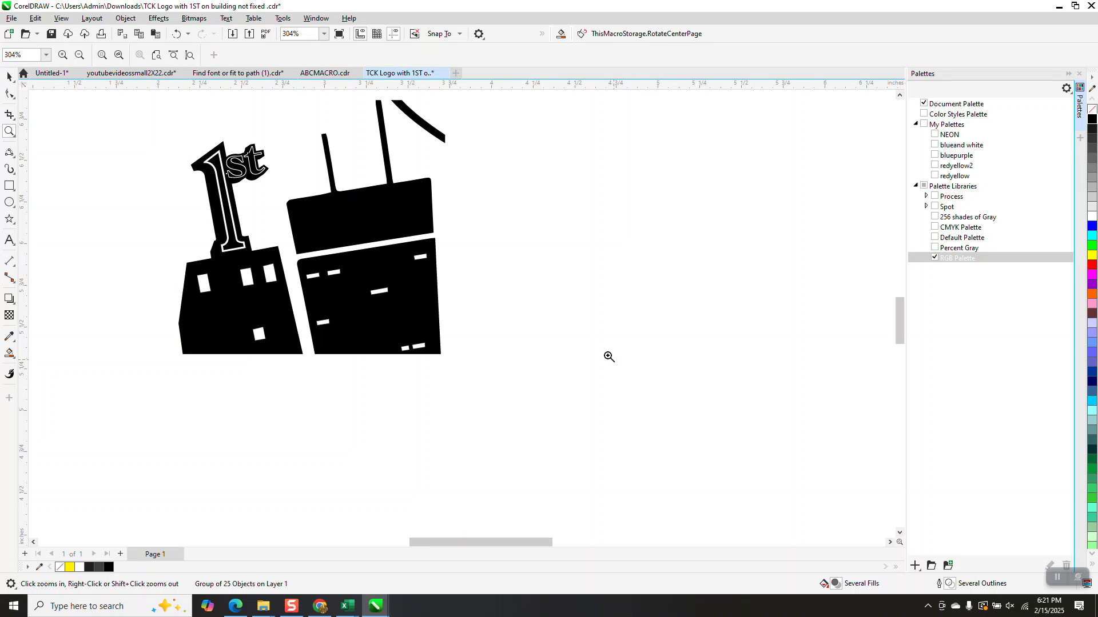
pyautogui.scroll(-6, 456, 346)
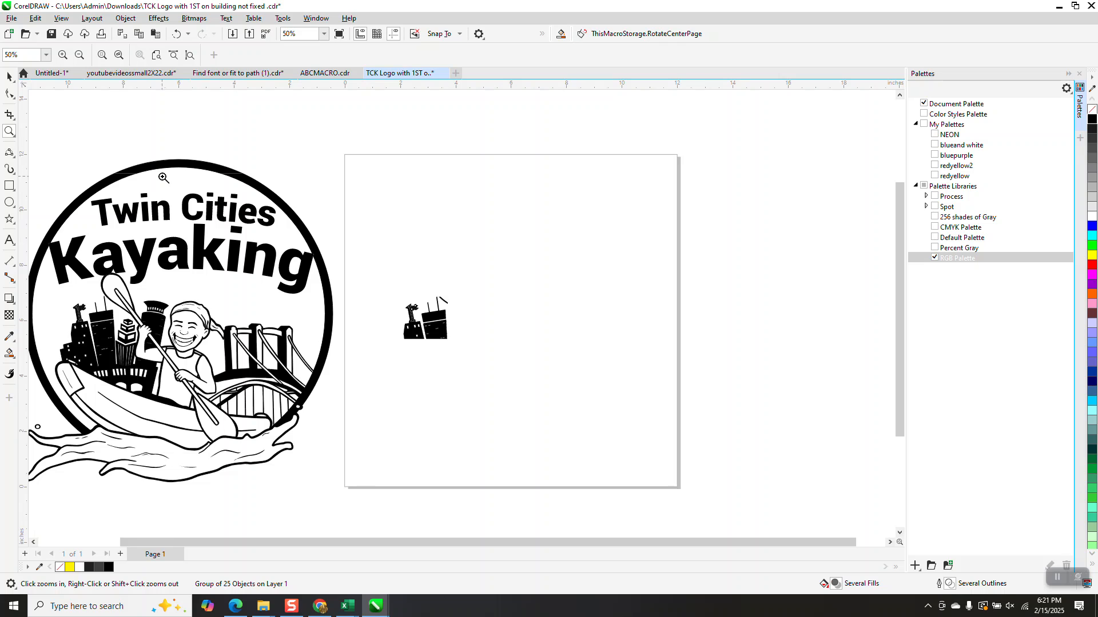
pyautogui.click(9, 77)
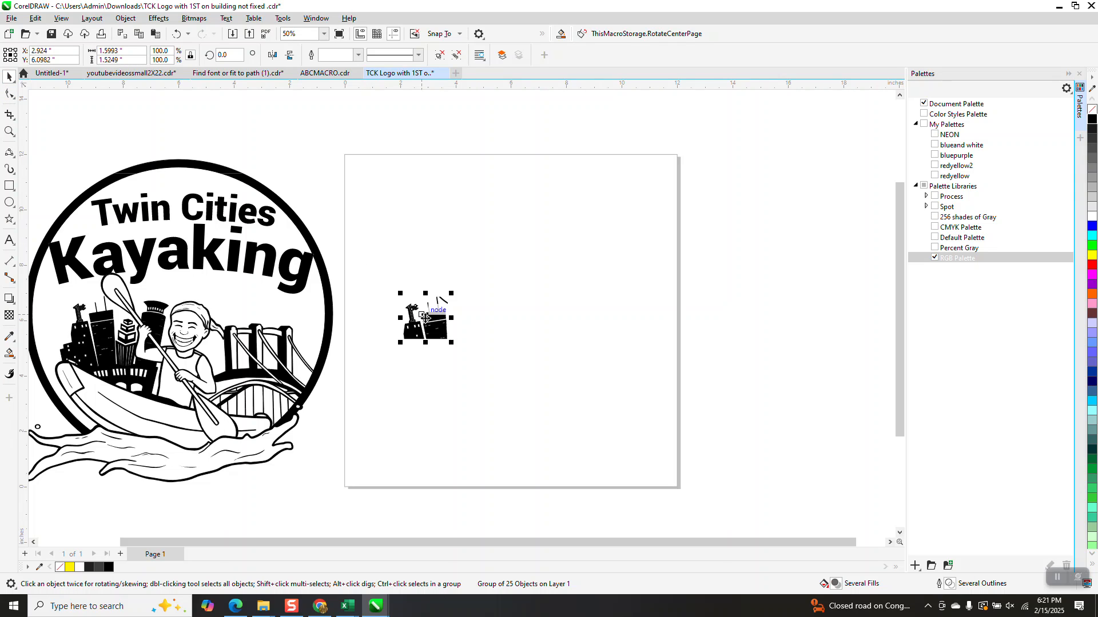
pyautogui.moveTo(425, 320); pyautogui.dragTo(427, 224)
# Examine the edges of the 1st lettering and the building windows in the cropped skyline piece up close
pyautogui.click(9, 131)
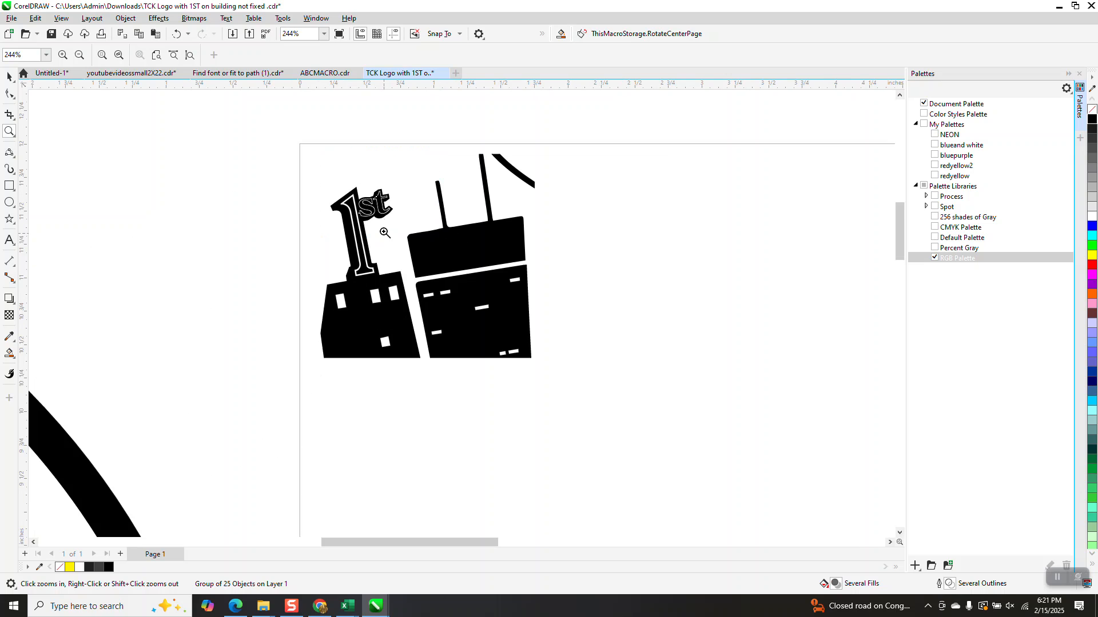
pyautogui.moveTo(343, 193); pyautogui.dragTo(424, 259)
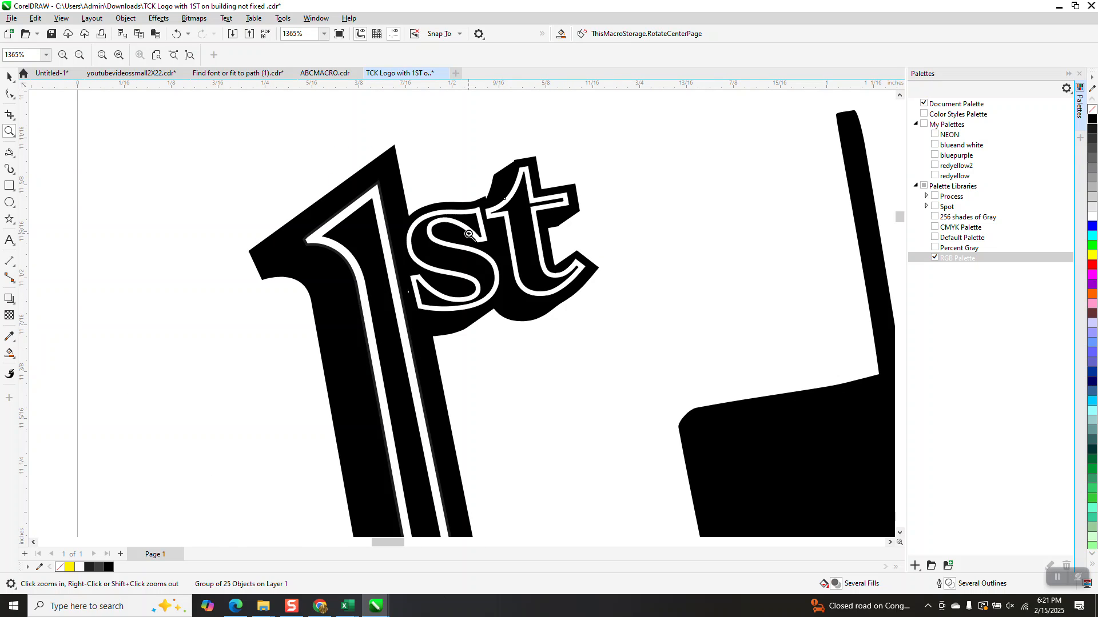
pyautogui.moveTo(381, 216); pyautogui.dragTo(532, 284)
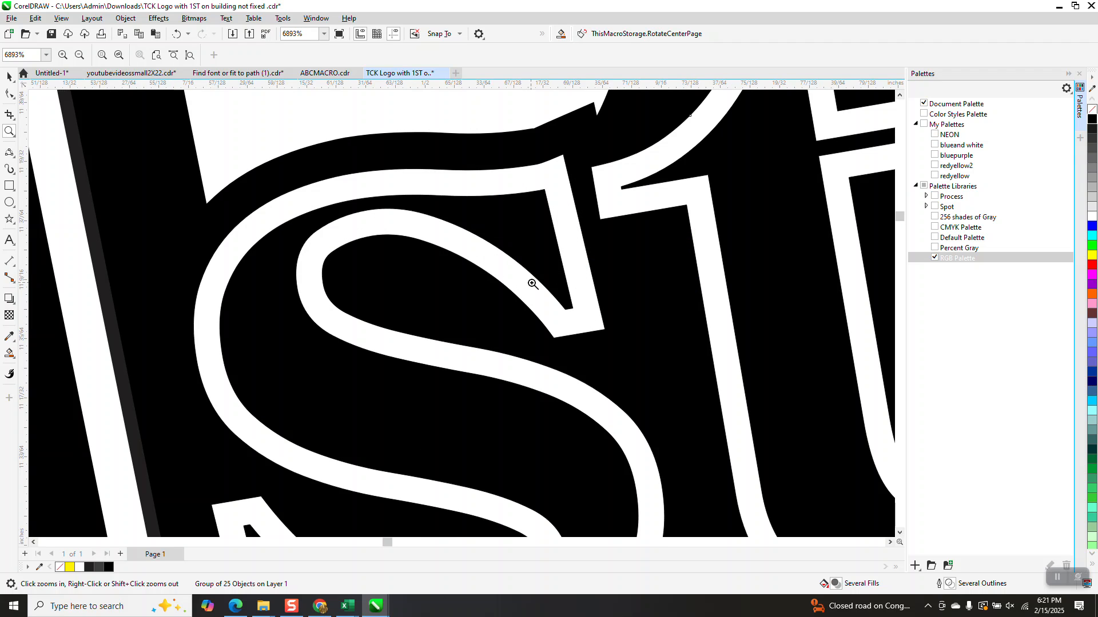
pyautogui.rightClick(534, 284)
pyautogui.rightClick(532, 280)
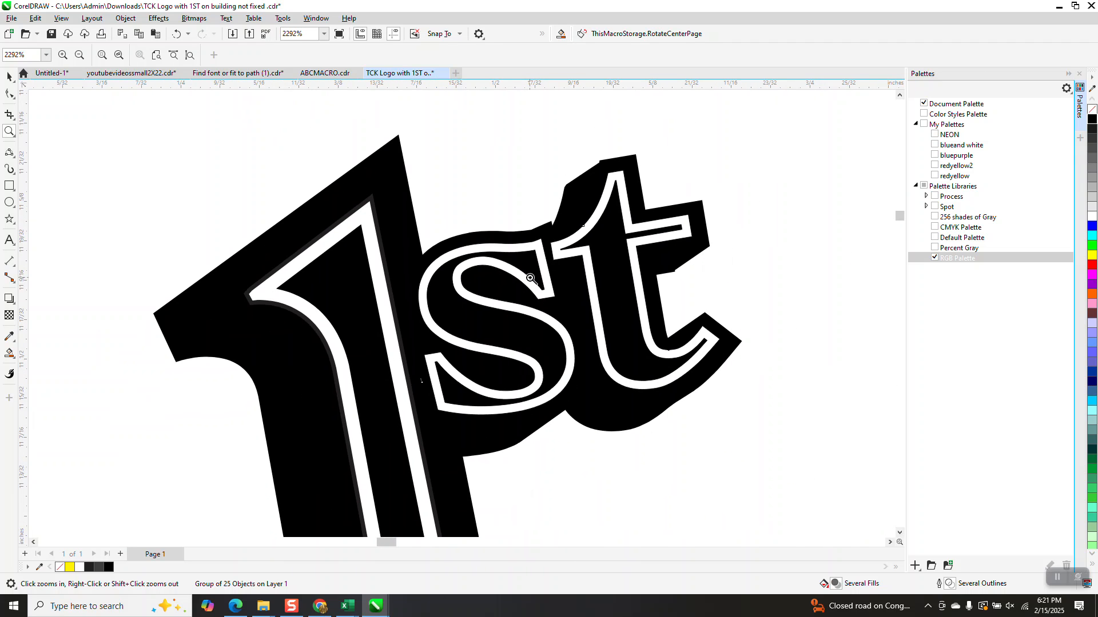
pyautogui.scroll(-1, 530, 279)
pyautogui.scroll(-14, 530, 278)
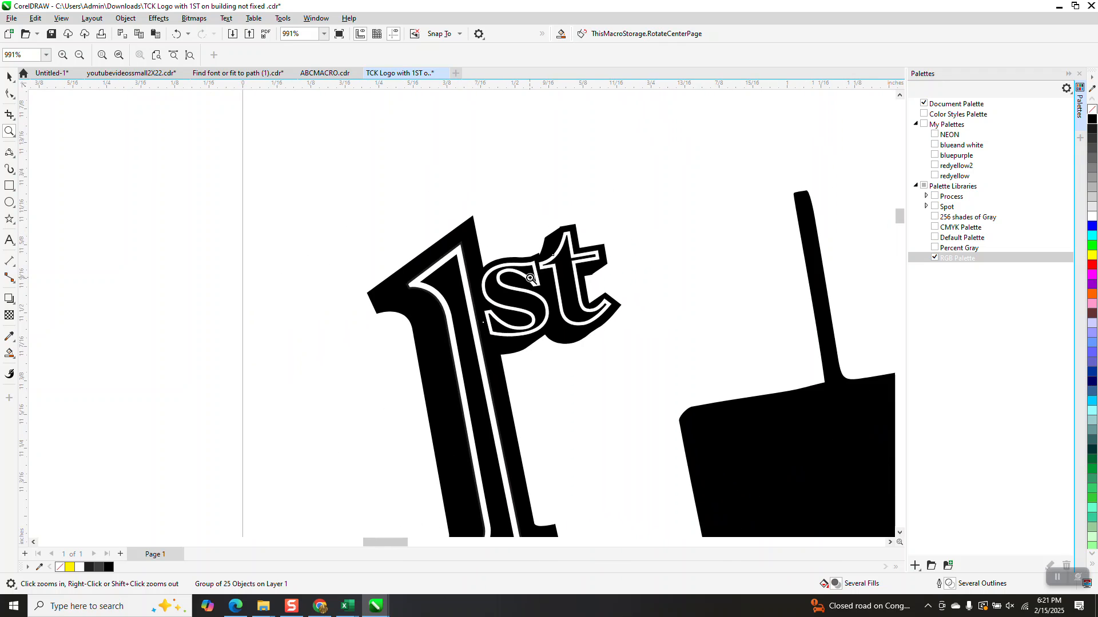
pyautogui.scroll(-7, 529, 278)
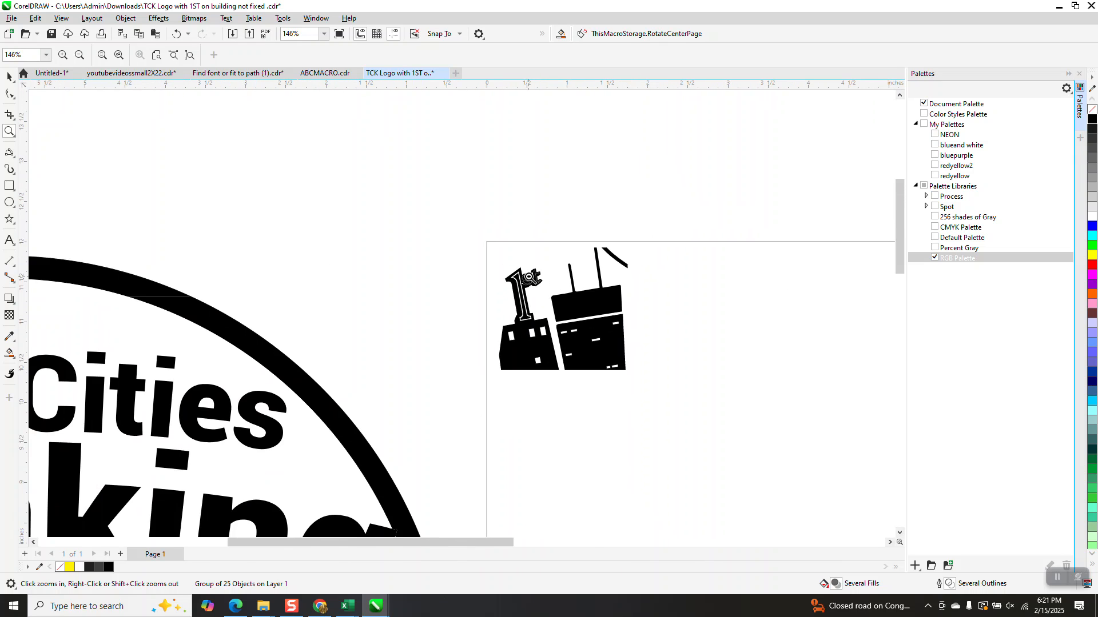
pyautogui.moveTo(508, 295); pyautogui.dragTo(618, 364)
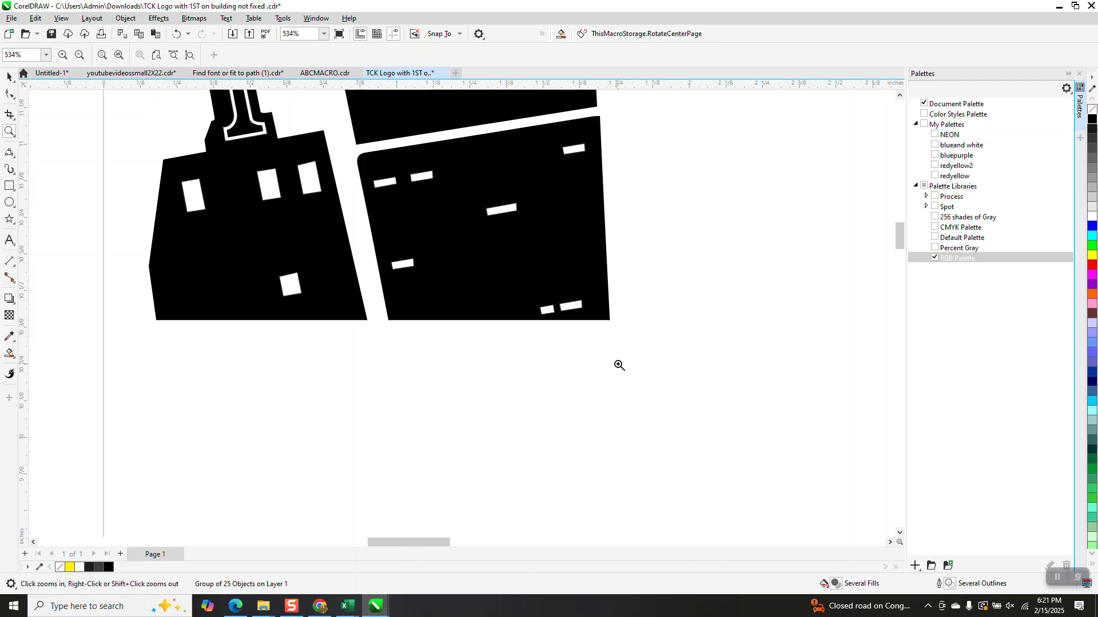
pyautogui.scroll(-14, 618, 147)
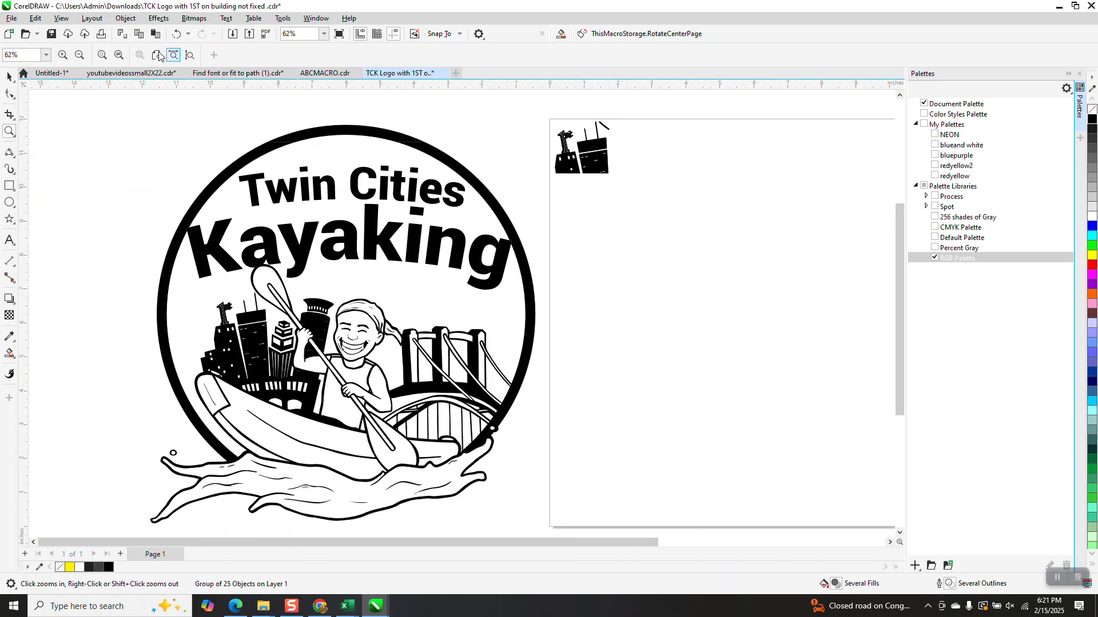
# Delete the cropped skyline piece and centre the complete logo copy on the page
pyautogui.click(10, 76)
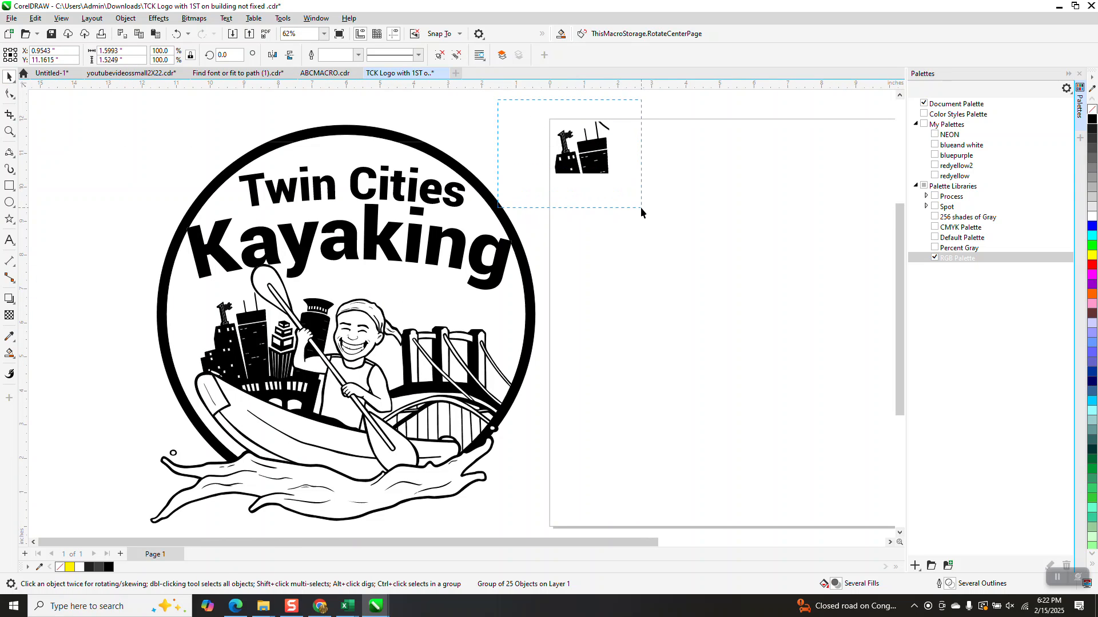
pyautogui.press('Delete')
pyautogui.click(508, 233)
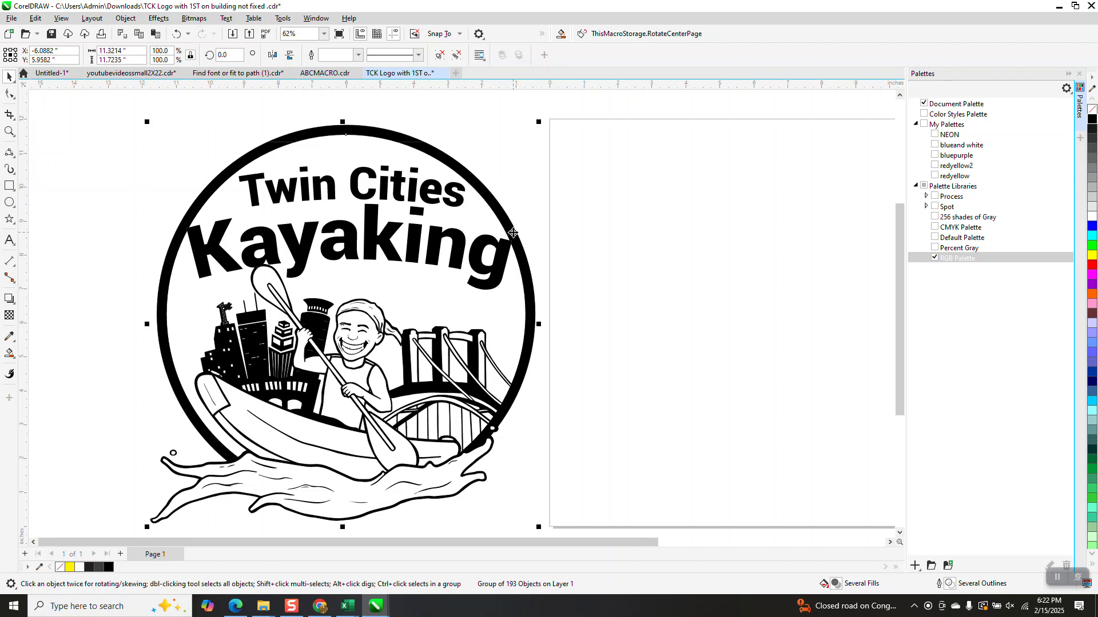
pyautogui.press('p')
pyautogui.scroll(-1, 492, 225)
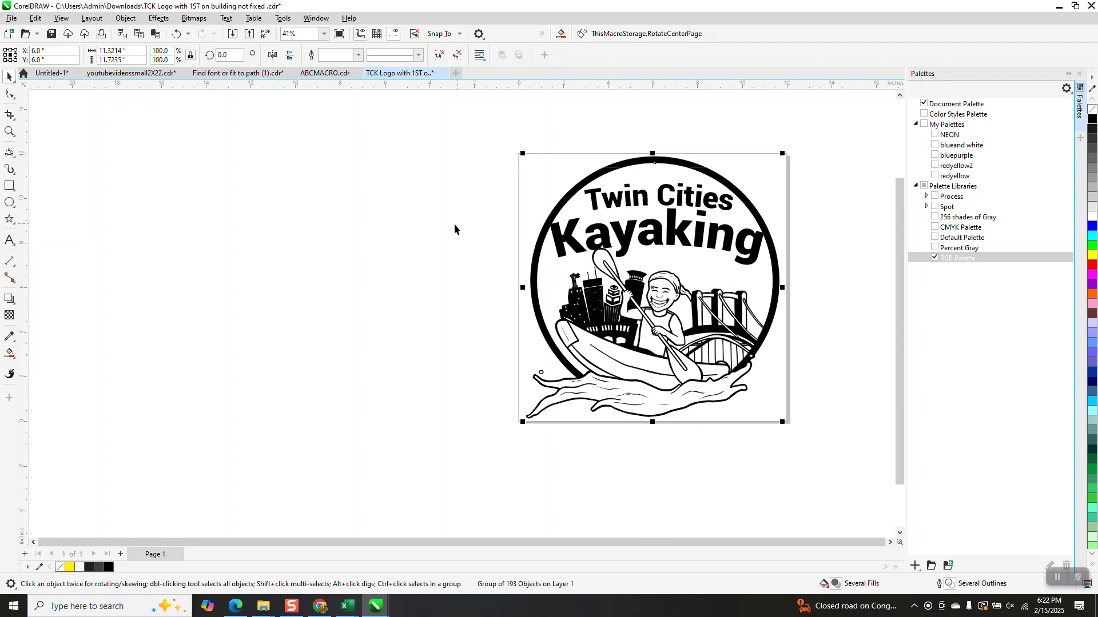
# Inspect the kayaker's smile and the surrounding bridge and skyline artwork in the centred logo
pyautogui.click(9, 132)
pyautogui.moveTo(619, 287); pyautogui.dragTo(730, 351)
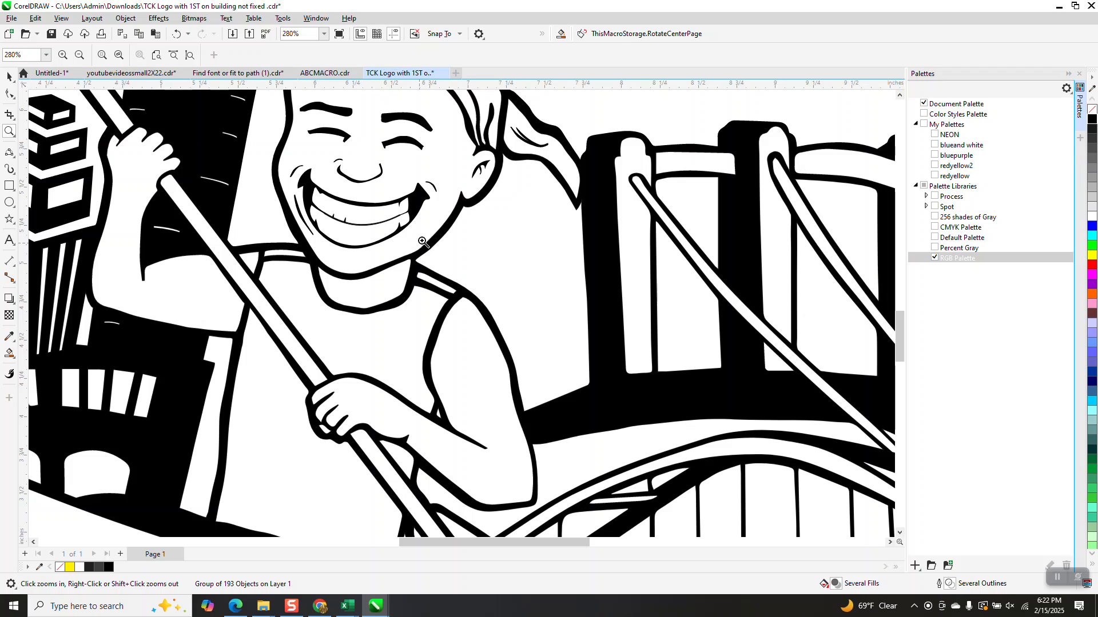
pyautogui.scroll(-1, 511, 305)
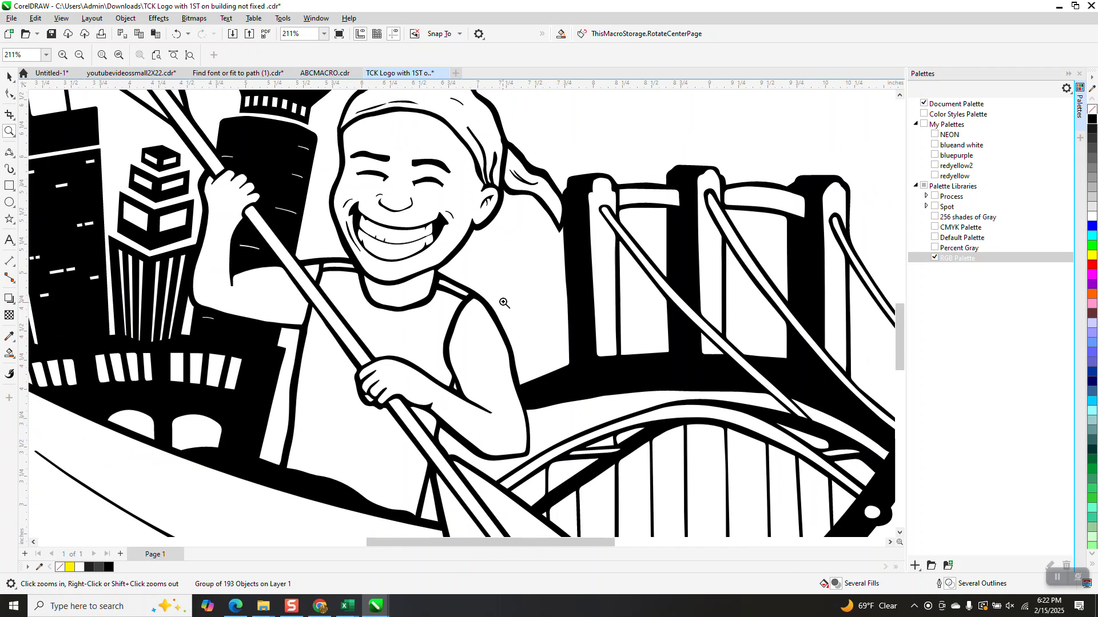
pyautogui.scroll(-2, 506, 297)
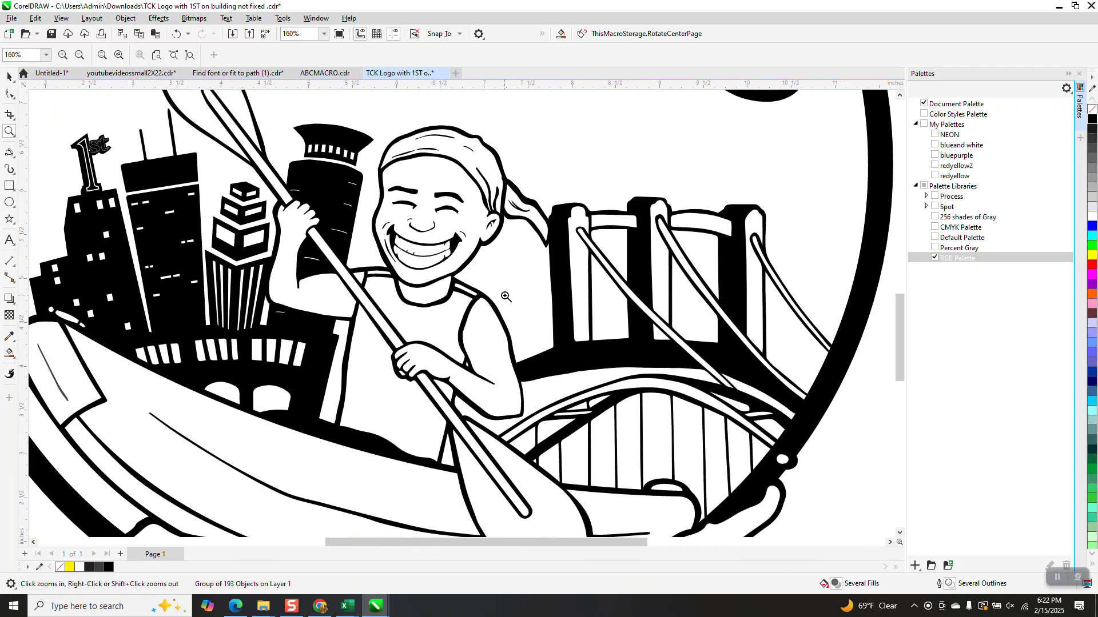
pyautogui.scroll(-3, 521, 295)
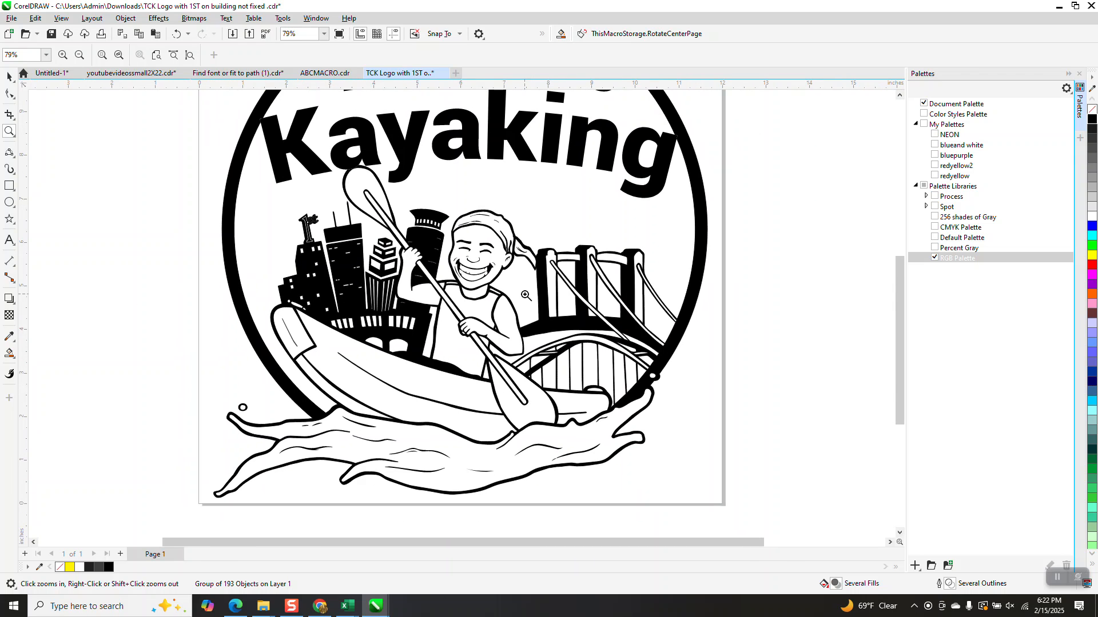
pyautogui.scroll(-1, 527, 296)
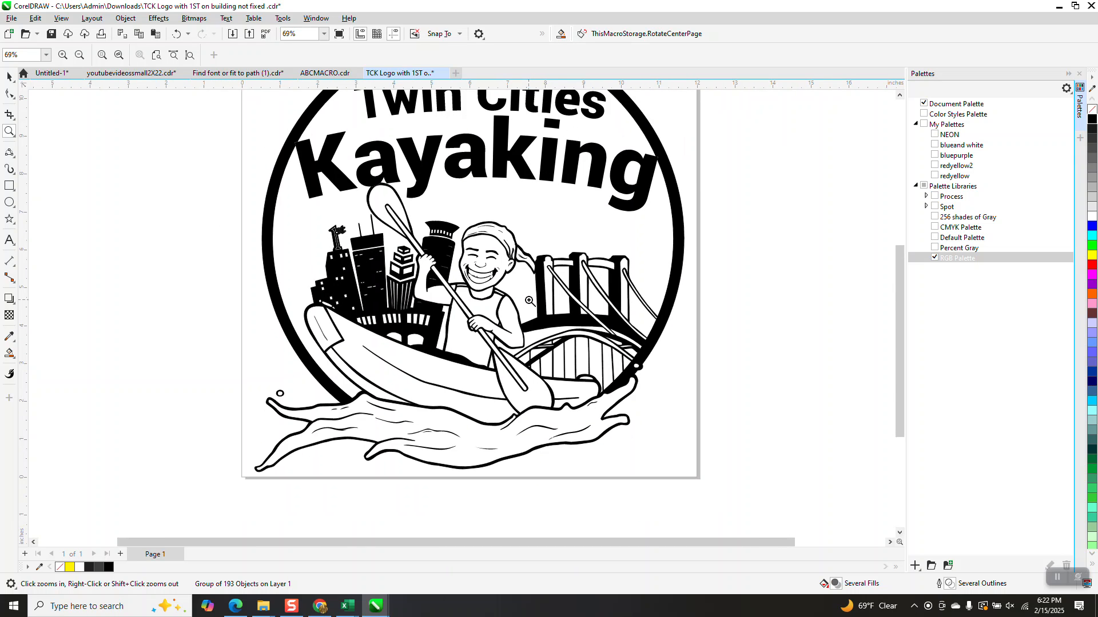